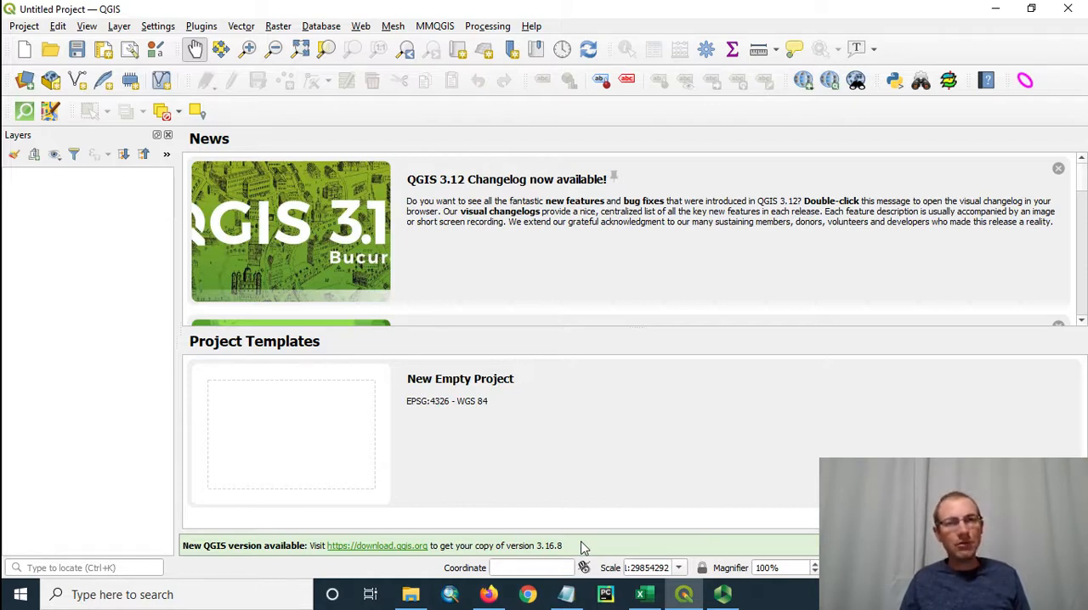
Search 'the national map downloader' in Firefox and open the TNM Download v2 result.
click(489, 594)
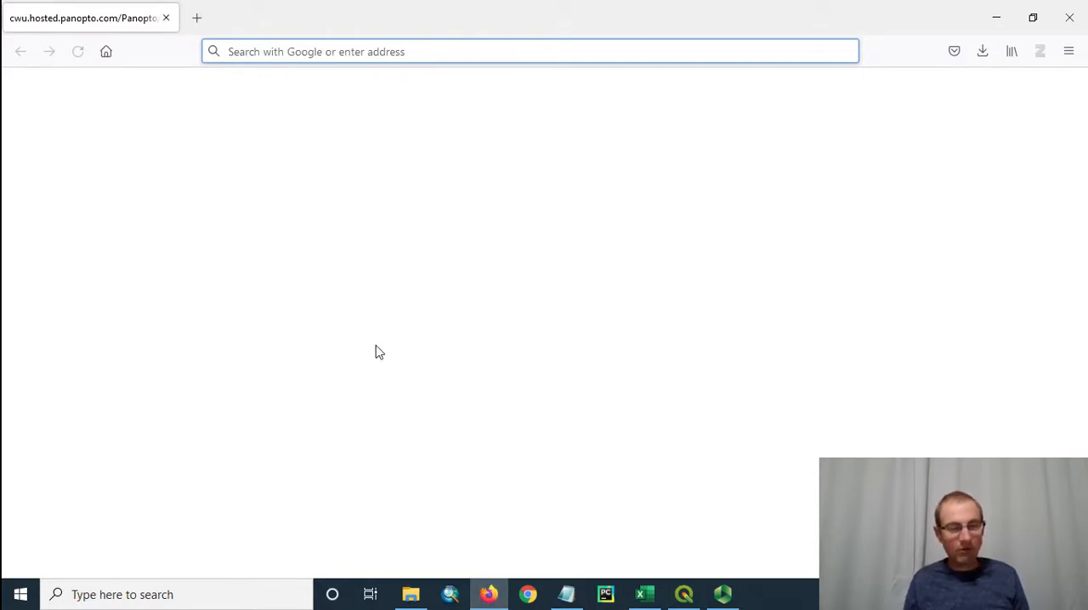
text(the n)
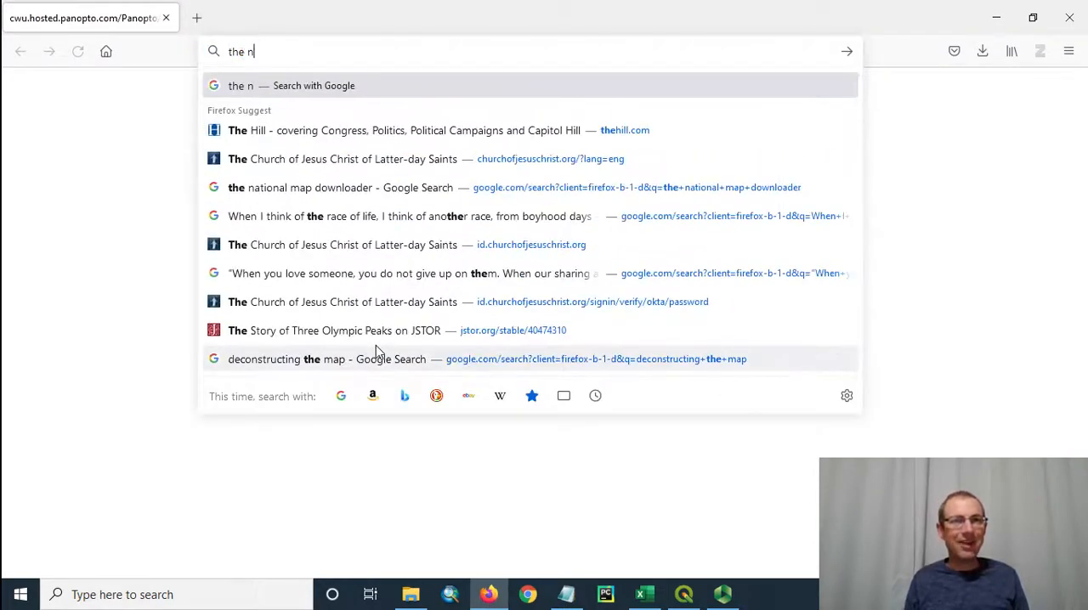
text(ational map downloa)
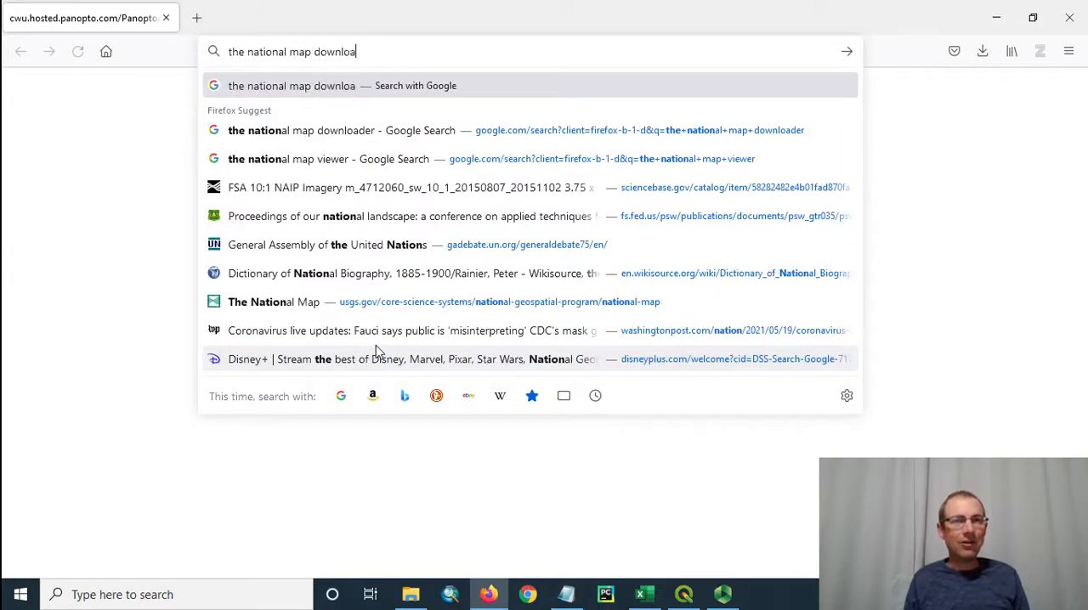
text(der)
key(Return)
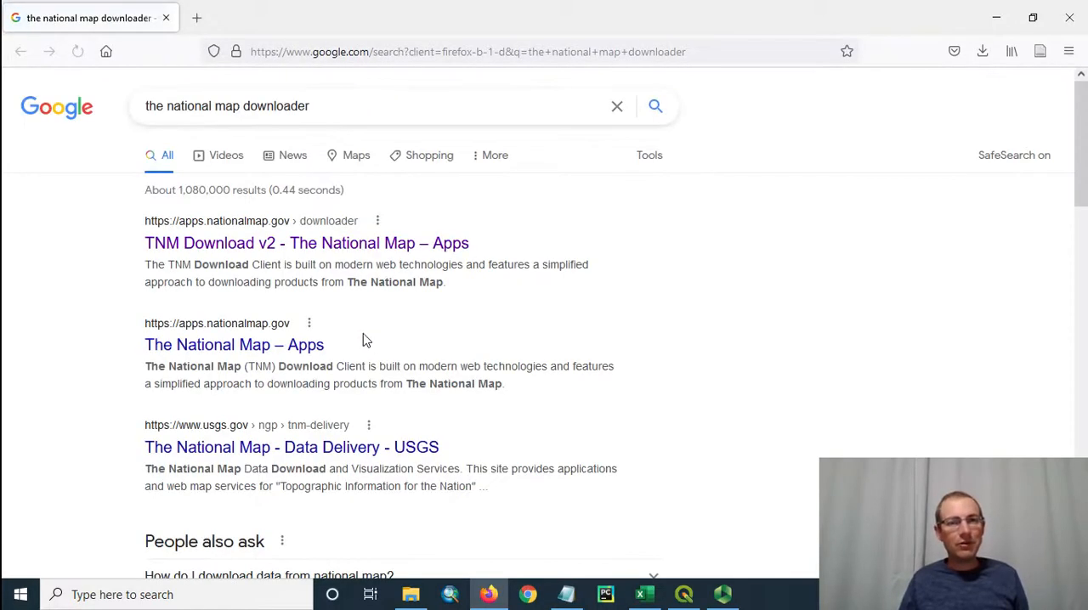
click(357, 255)
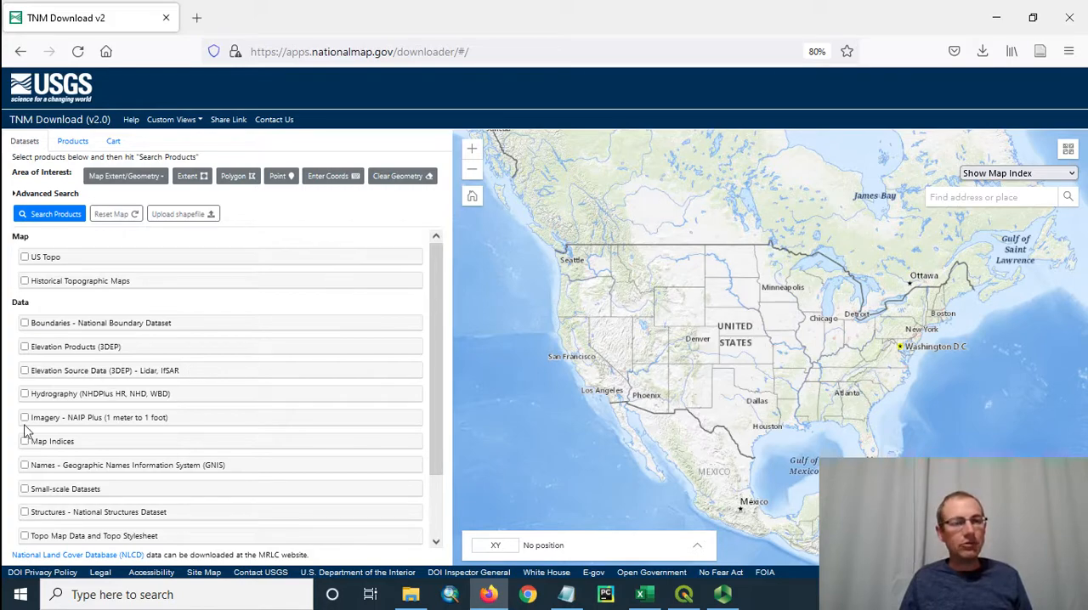
scroll(575, 276, up, 2)
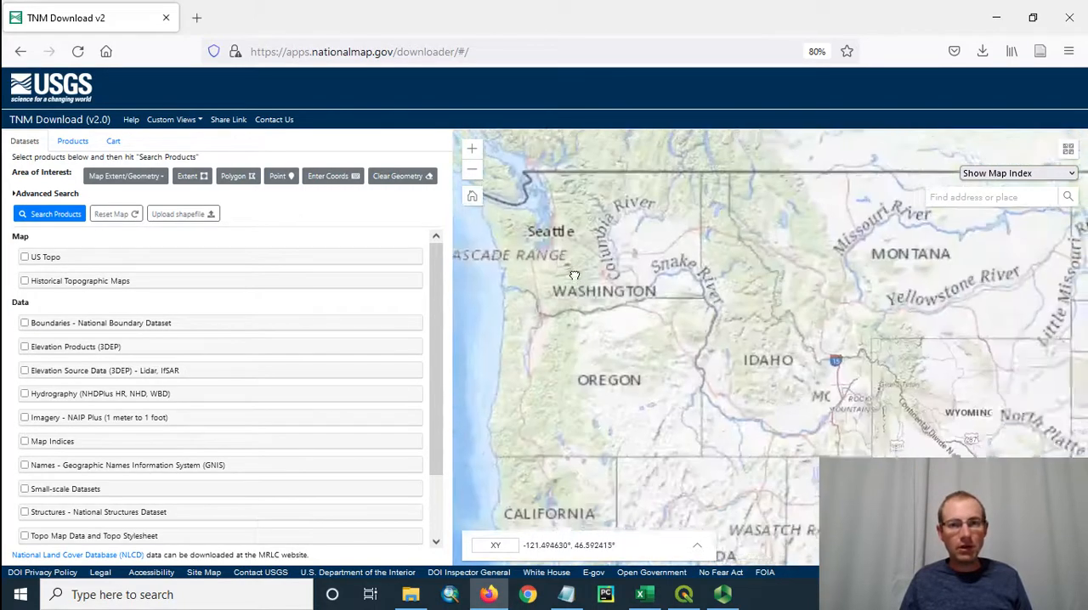
scroll(595, 263, up, 1)
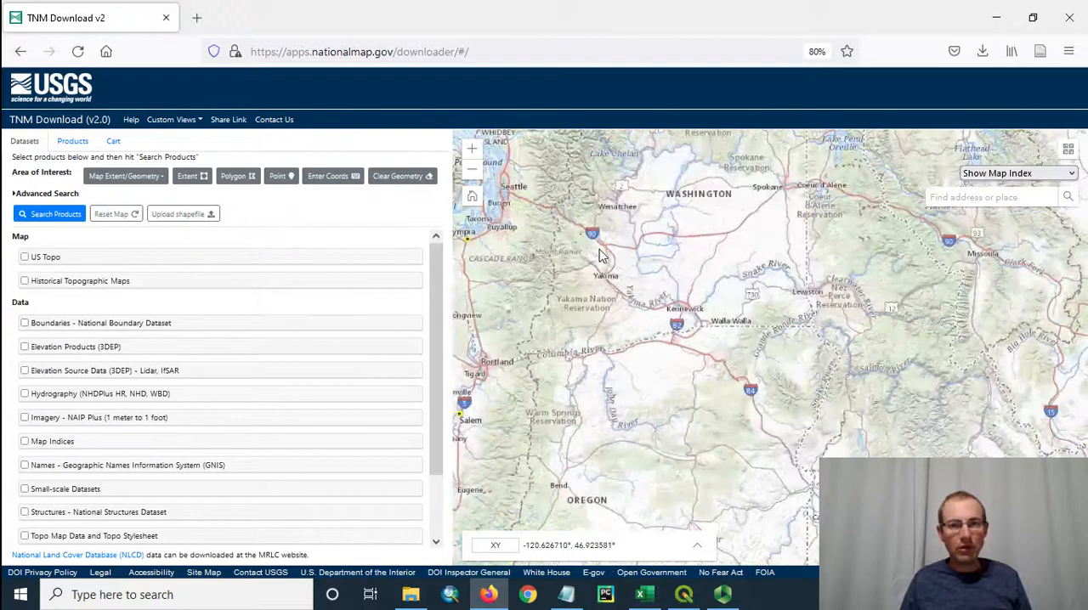
scroll(601, 255, up, 1)
scroll(601, 255, up, 1)
scroll(604, 251, up, 1)
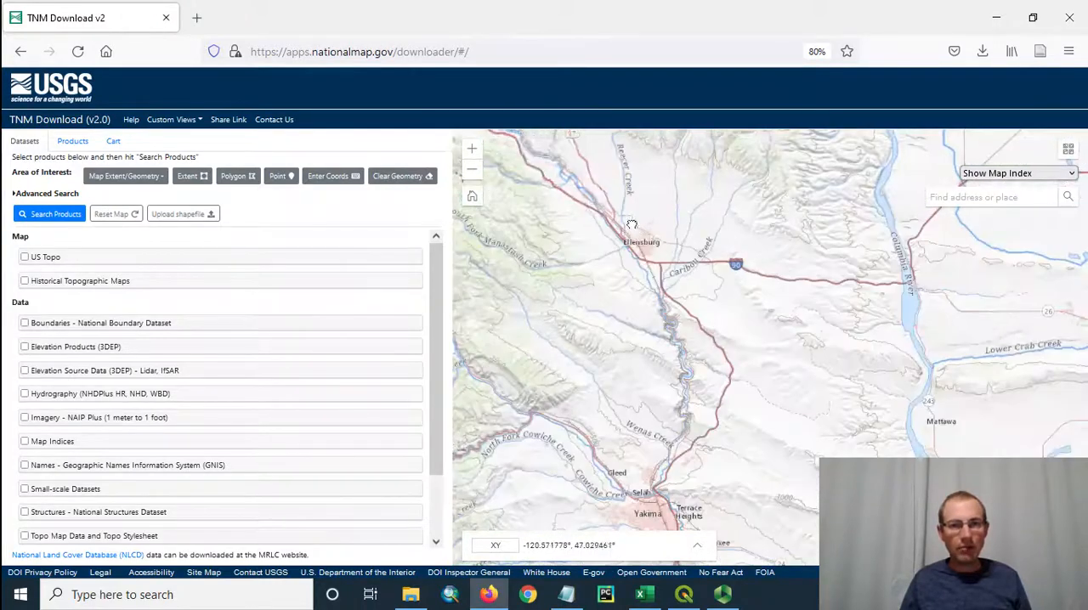
scroll(631, 225, up, 1)
scroll(626, 239, up, 1)
scroll(620, 253, up, 1)
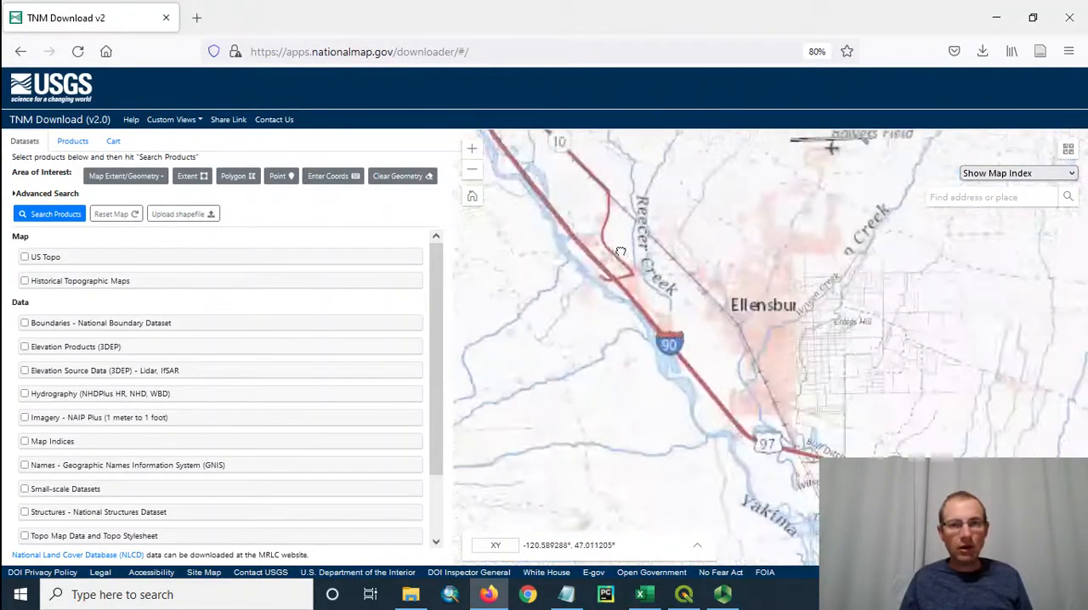
scroll(625, 281, up, 1)
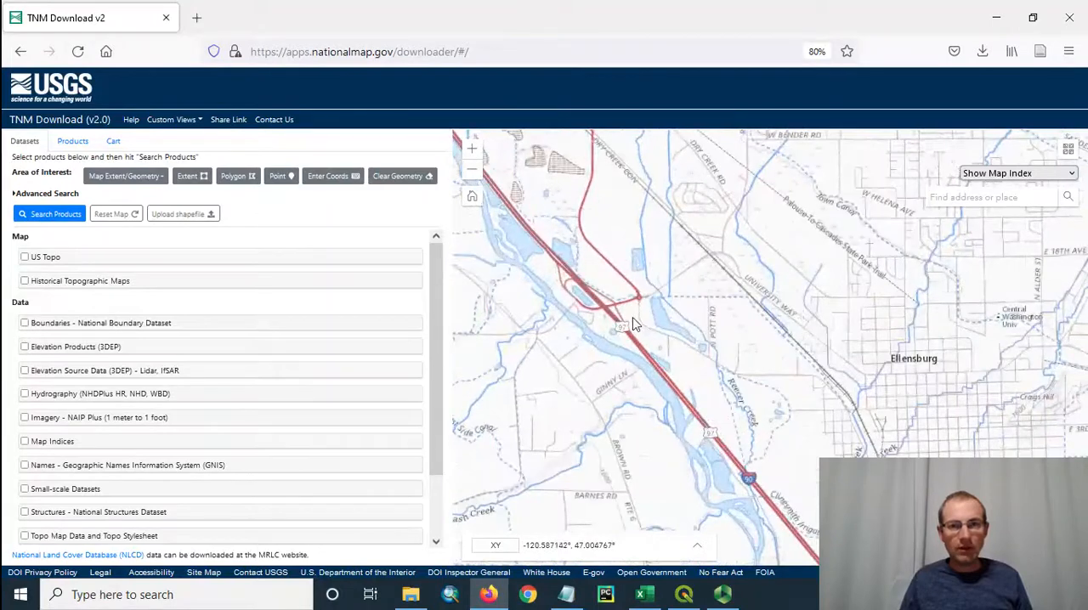
scroll(632, 324, up, 2)
scroll(681, 306, down, 1)
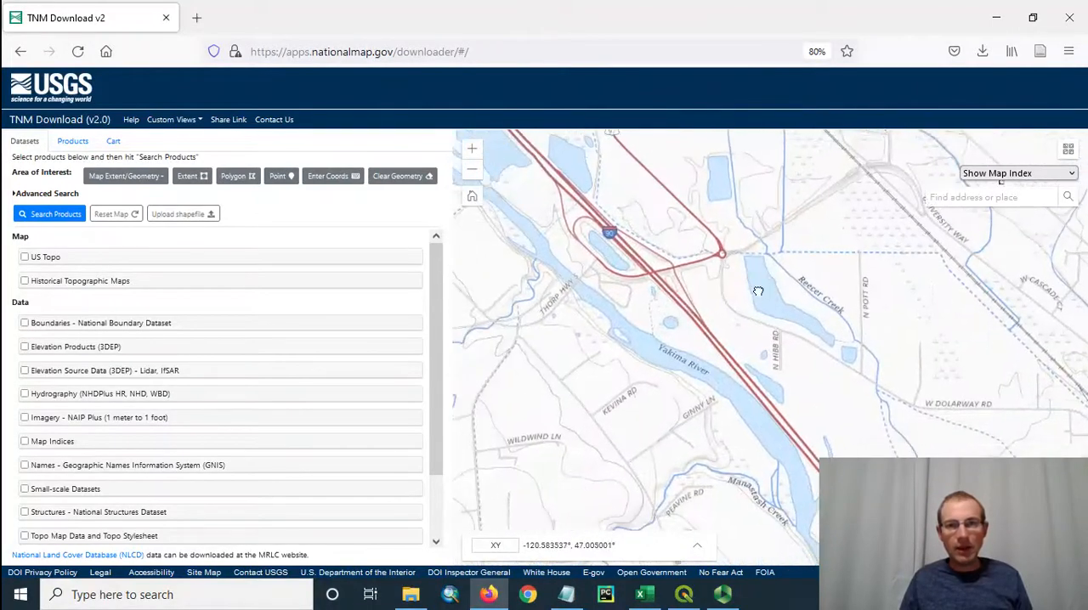
Nudge the TNM Download map to frame the I-90 interchange near Ellensburg.
drag(758, 292, 748, 292)
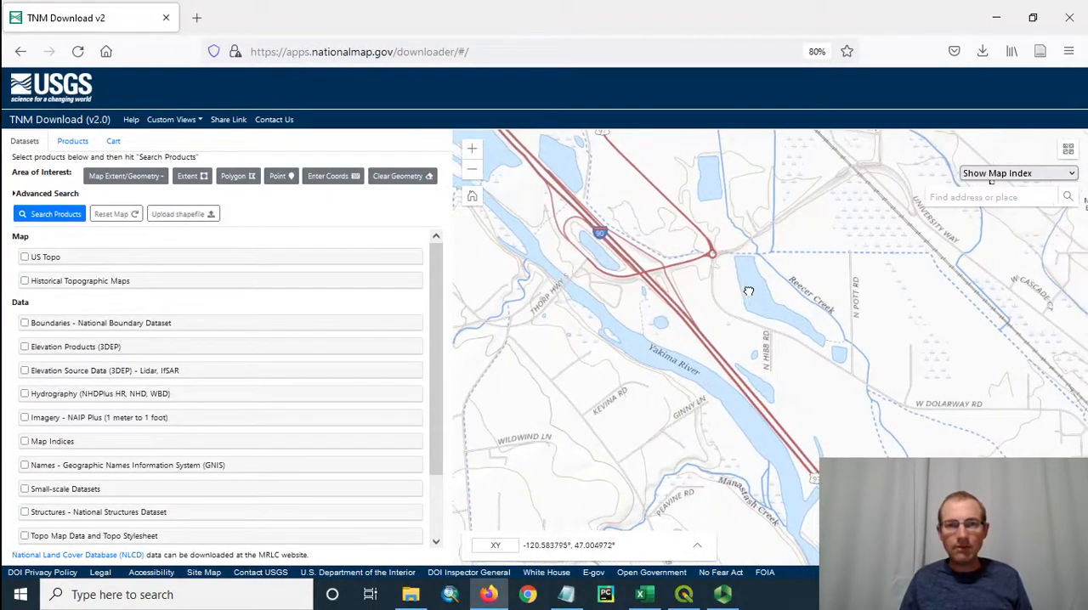
Search NAIP Plus imagery products for the area and start downloading the fourth tile's JP2.
click(25, 418)
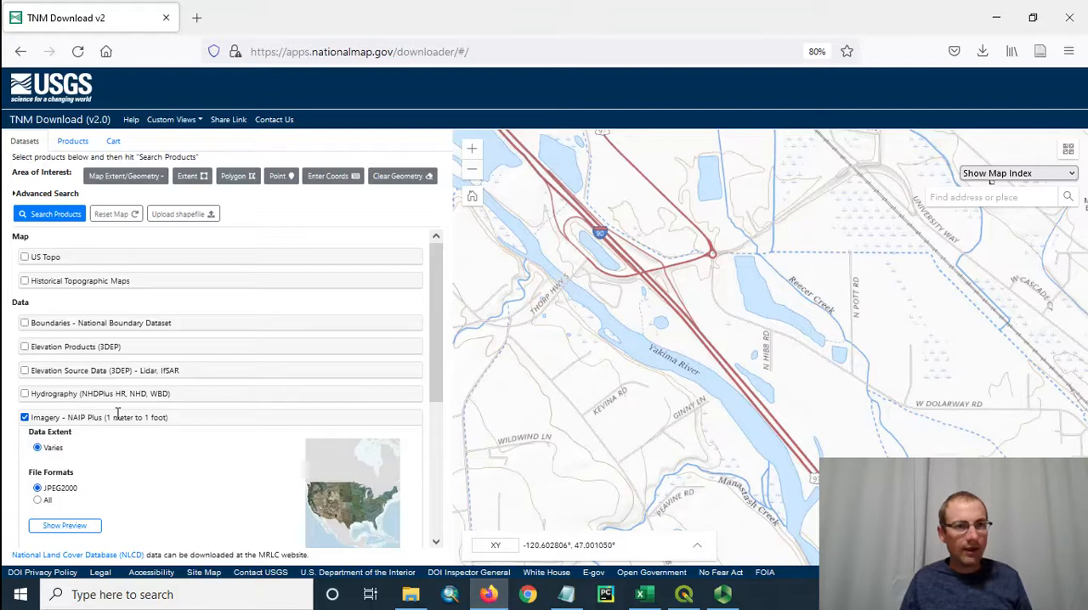
click(46, 214)
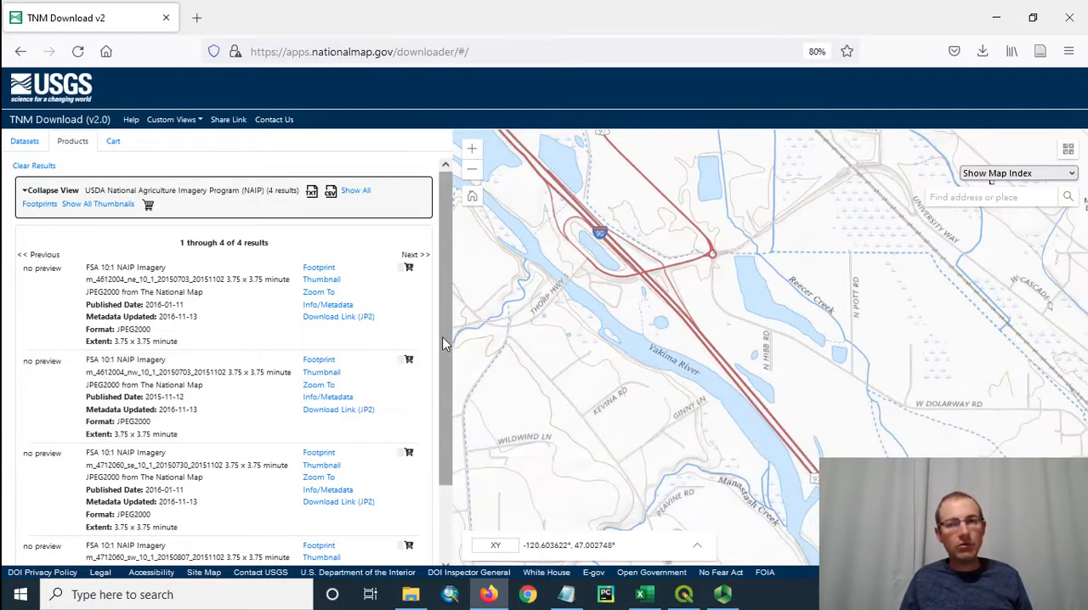
drag(442, 339, 438, 393)
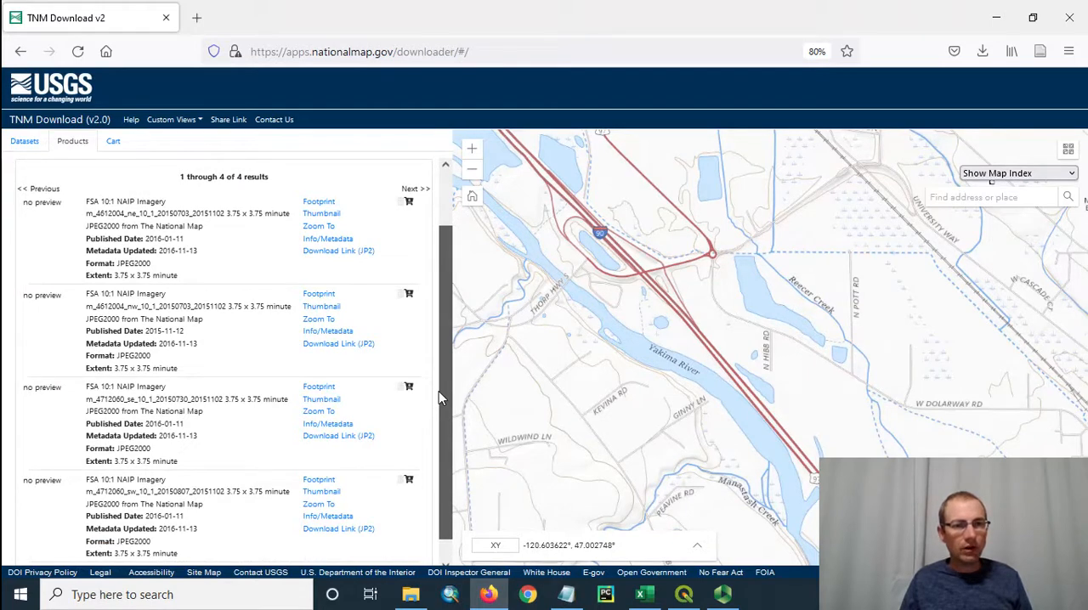
drag(439, 398, 440, 390)
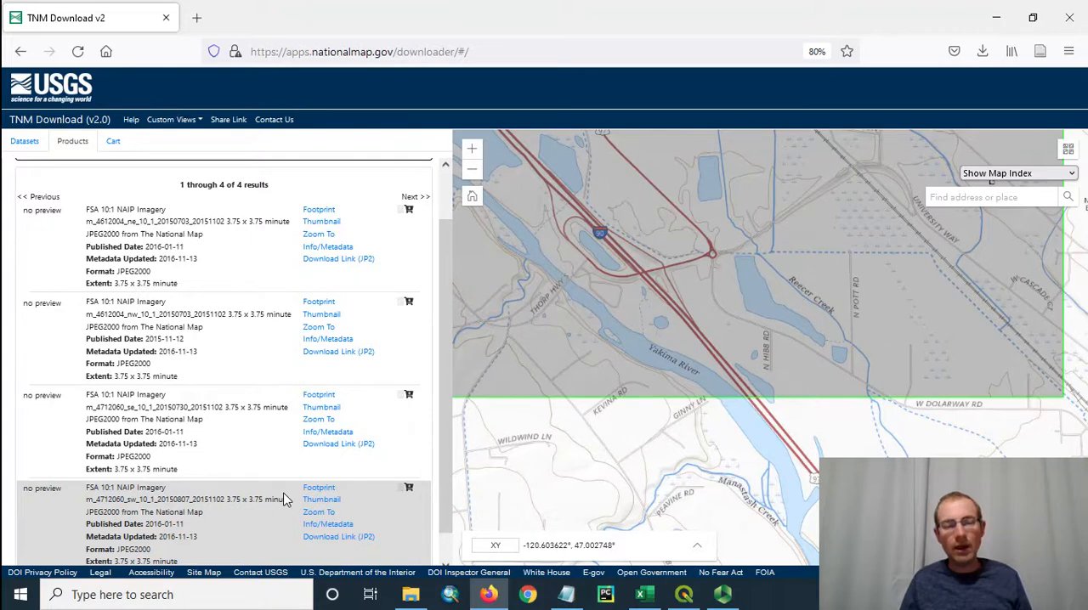
click(320, 543)
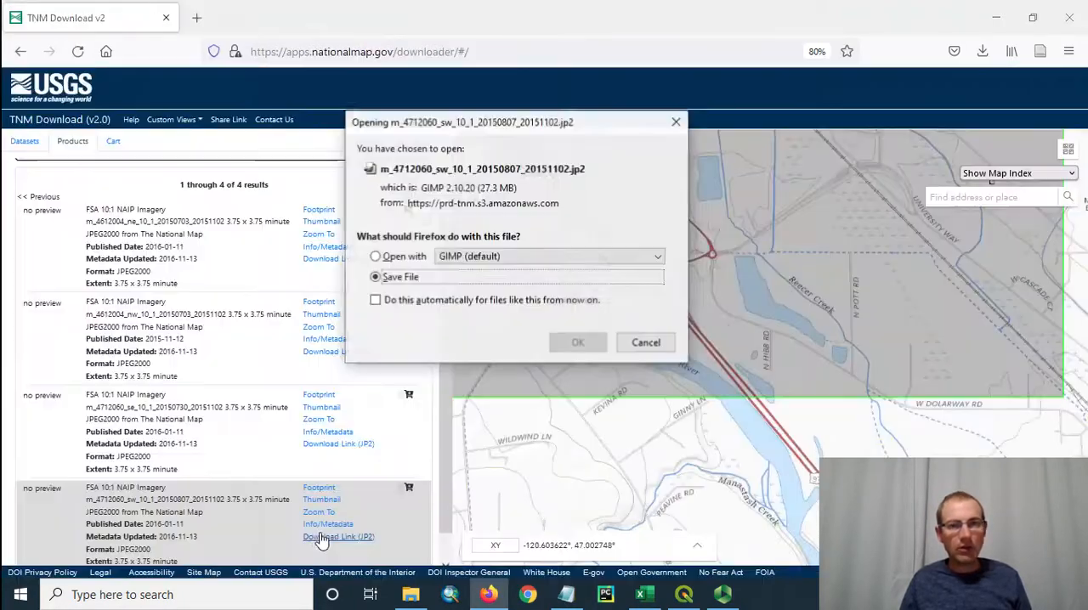
Save m_4712060_sw_10_1_20150807_20151102.jp2 into C:\data\geog301.
click(578, 343)
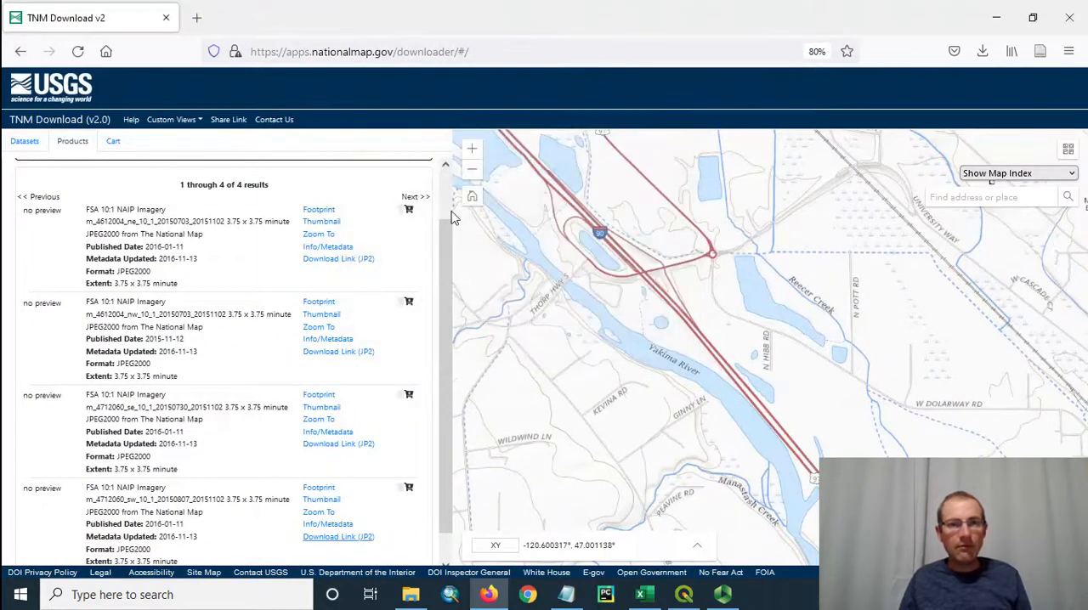
click(629, 148)
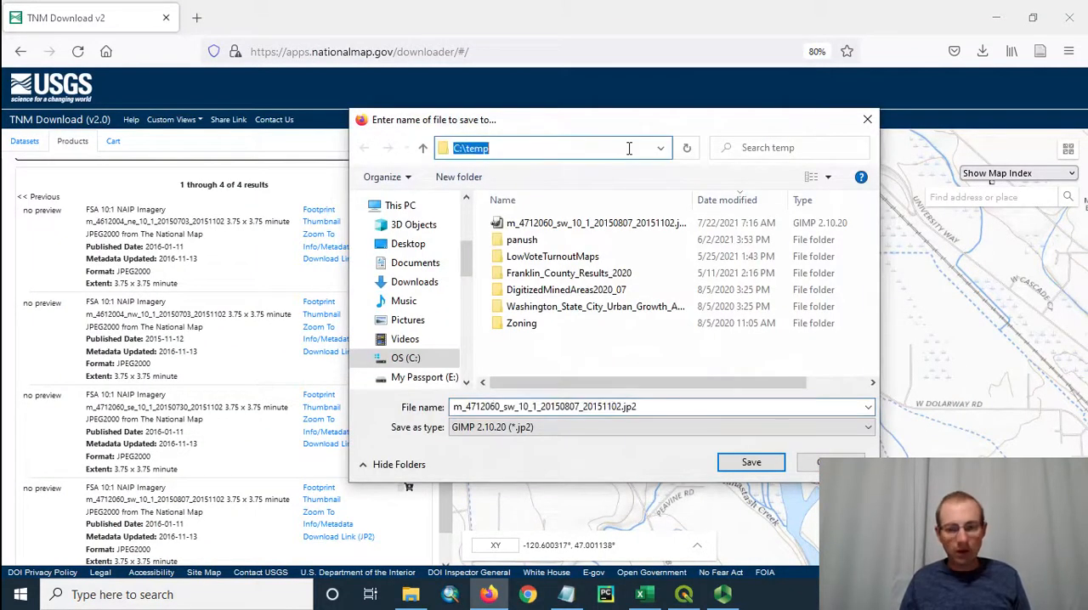
text(c:\data)
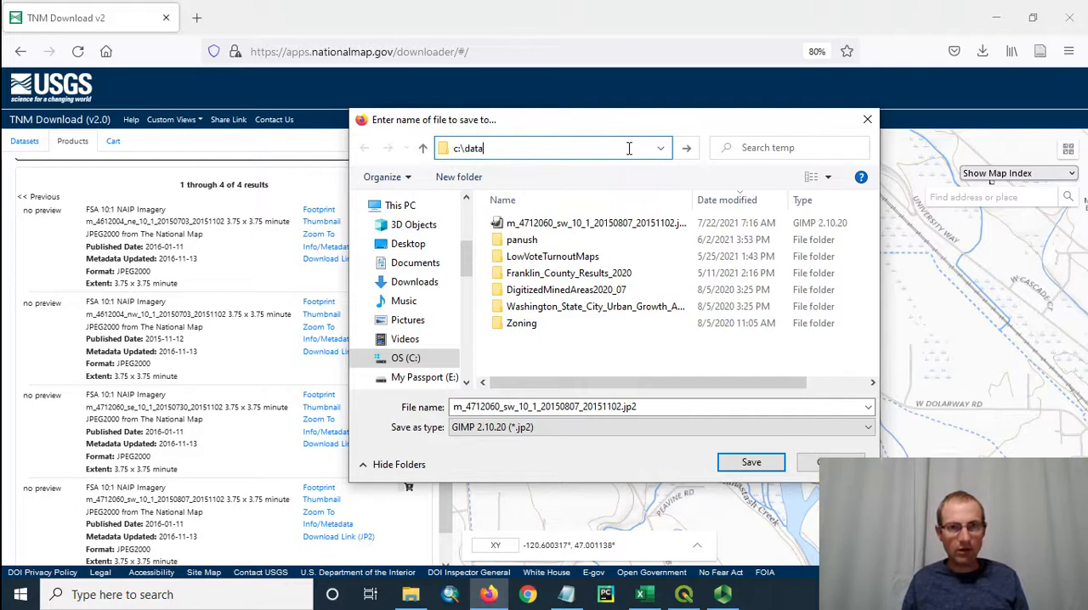
text(\geog301)
key(Return)
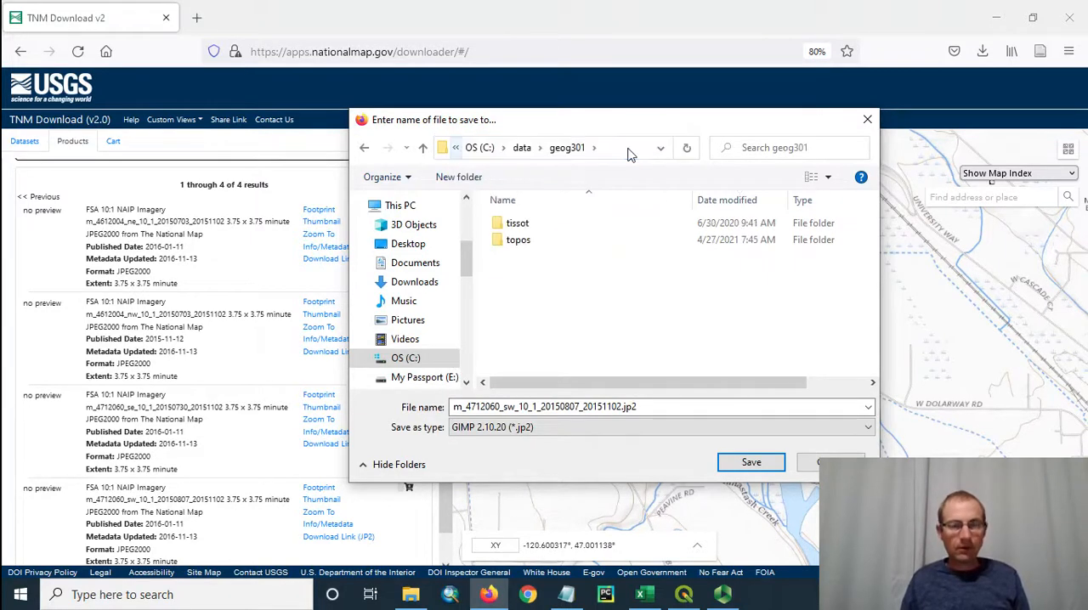
click(756, 463)
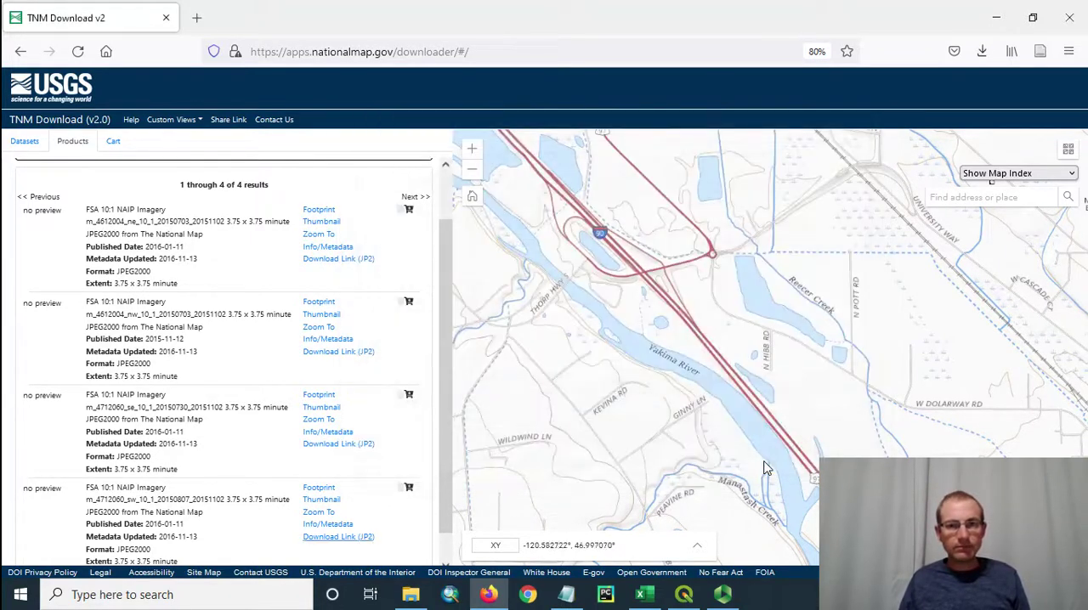
Add C:\data\geog301\m_4712060_sw_10_1_20150807_20151102.jp2 as a raster layer in QGIS.
click(687, 595)
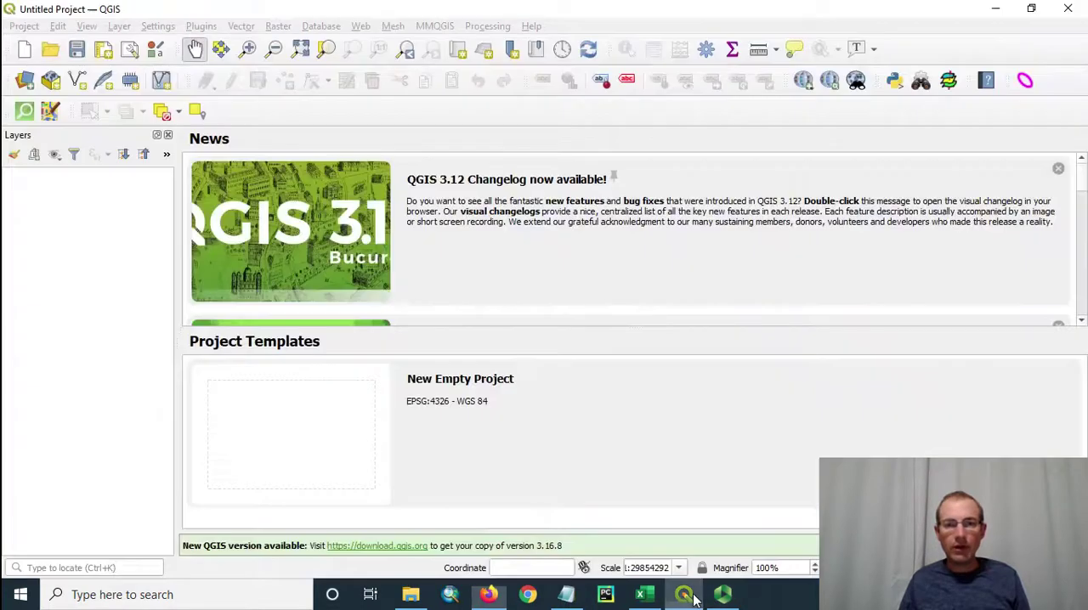
click(34, 78)
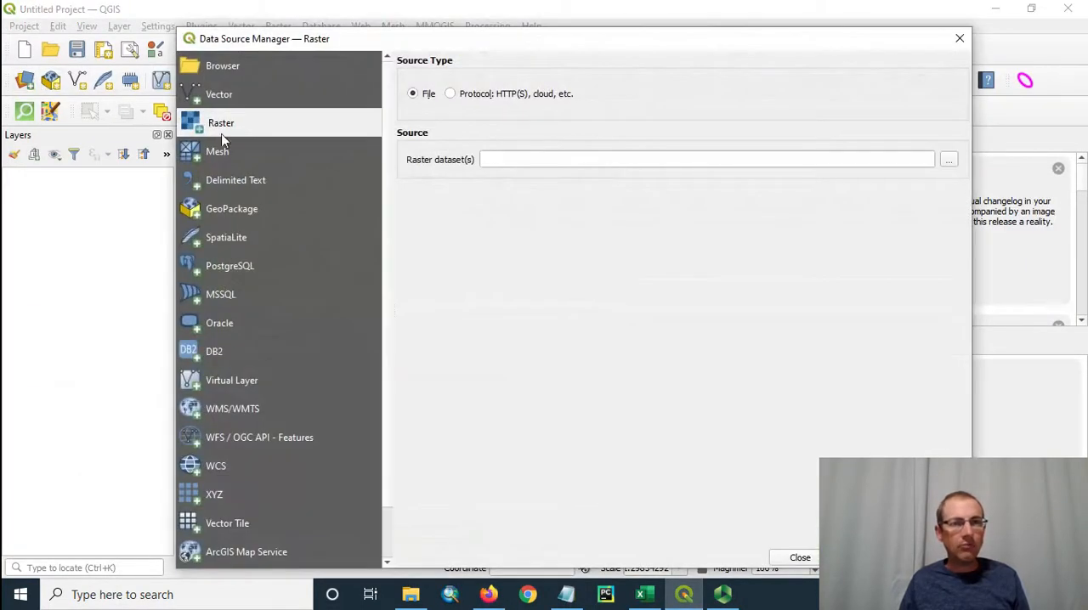
click(955, 160)
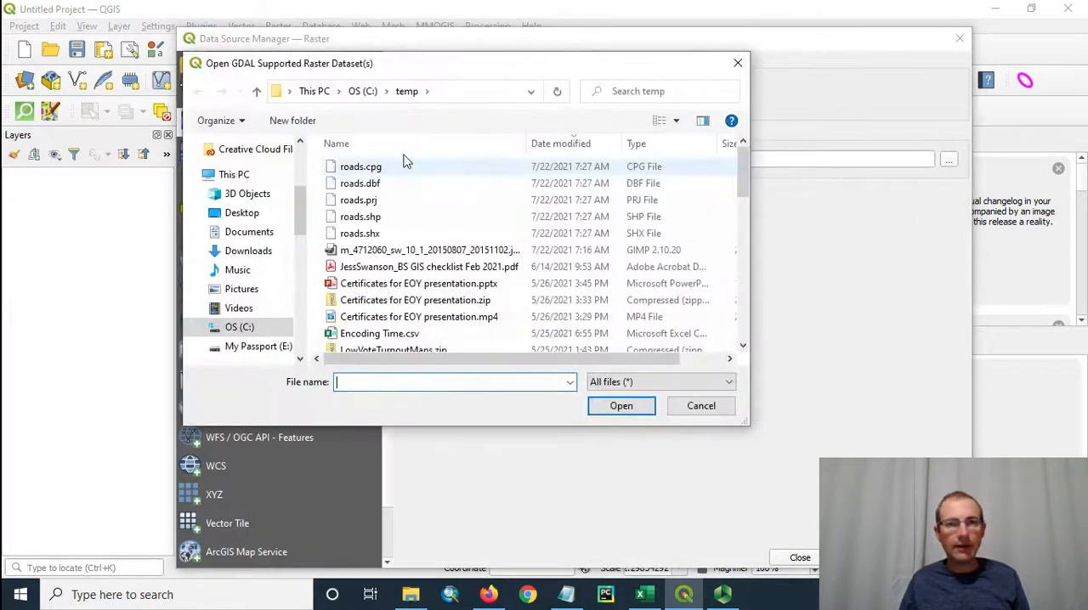
click(364, 92)
double_click(369, 168)
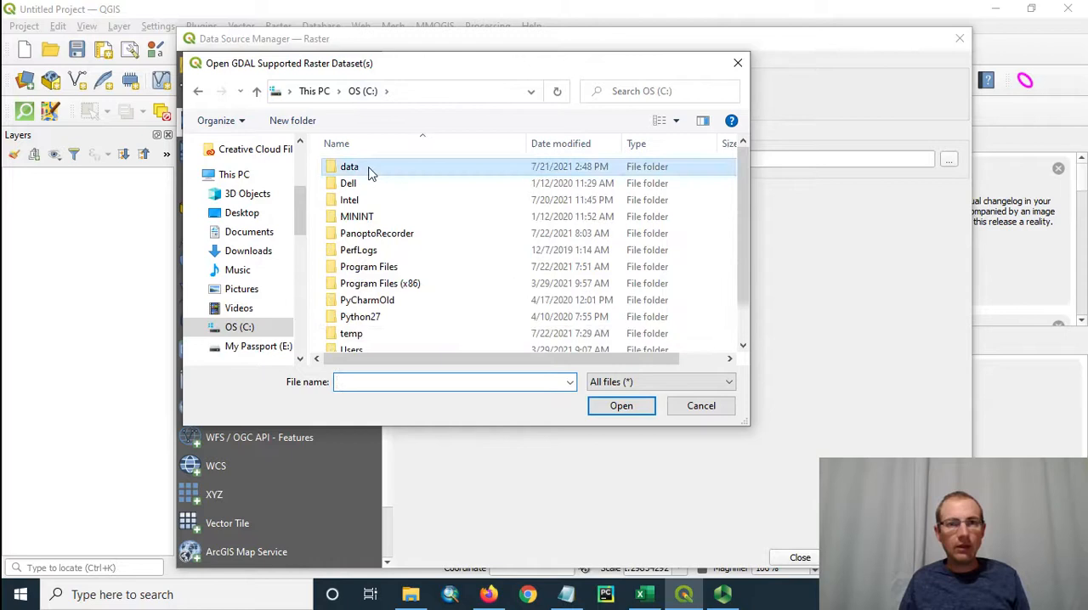
double_click(365, 301)
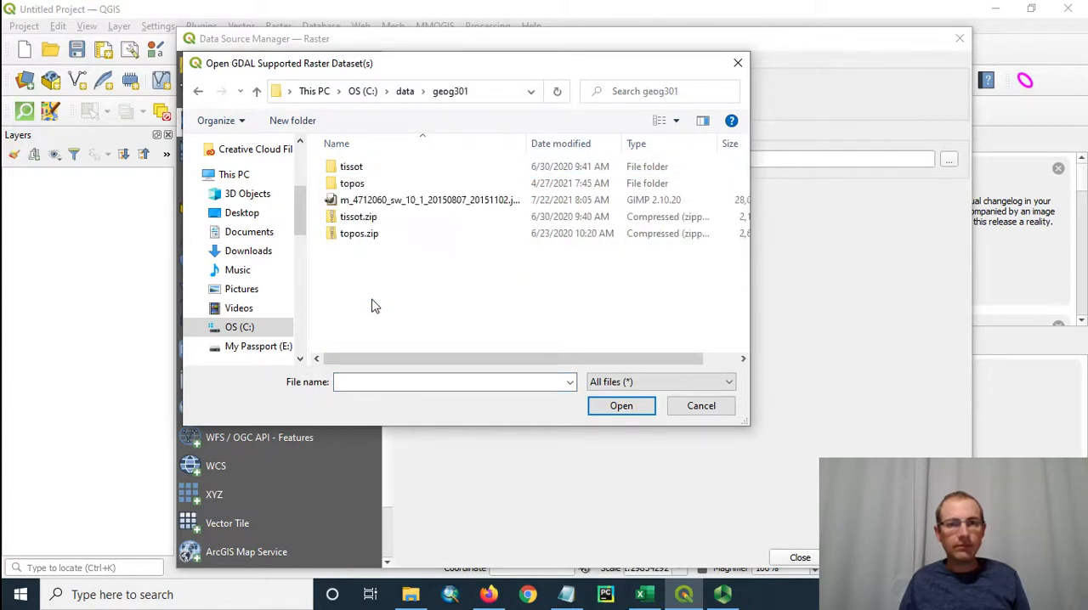
click(380, 202)
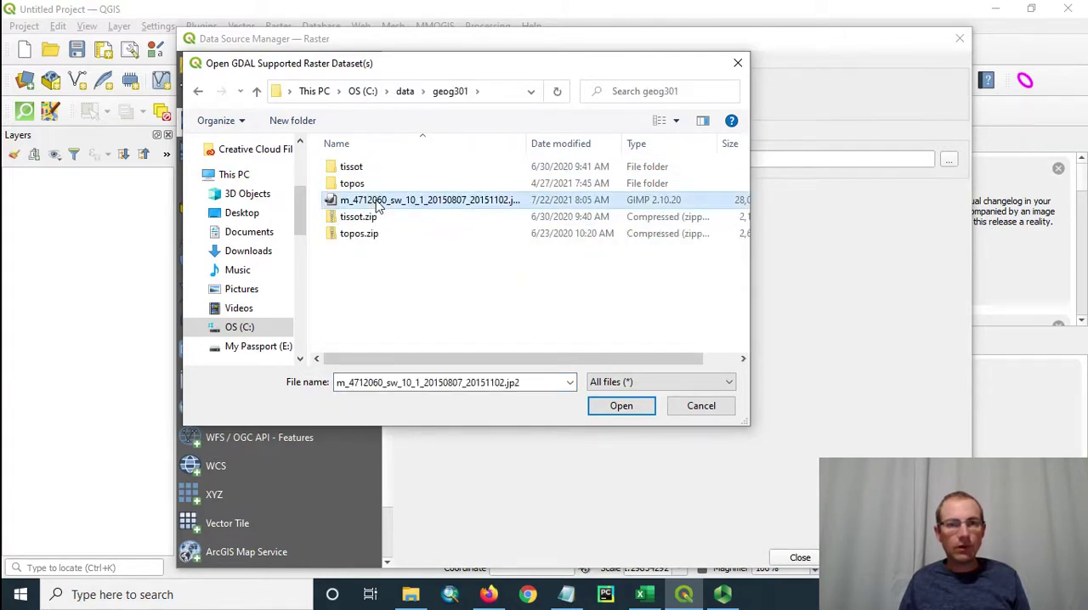
click(641, 409)
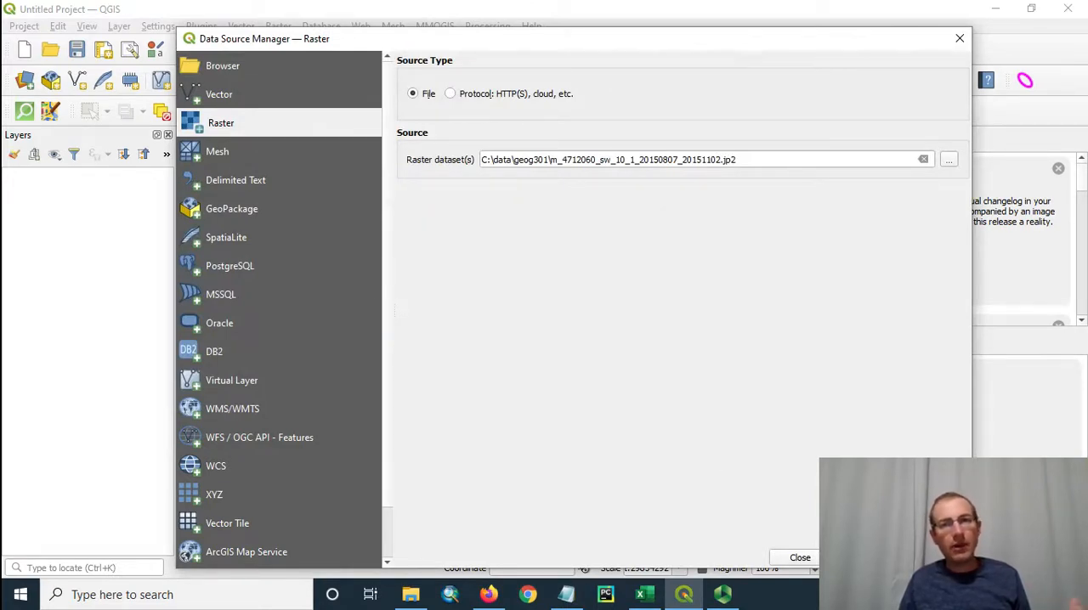
click(867, 557)
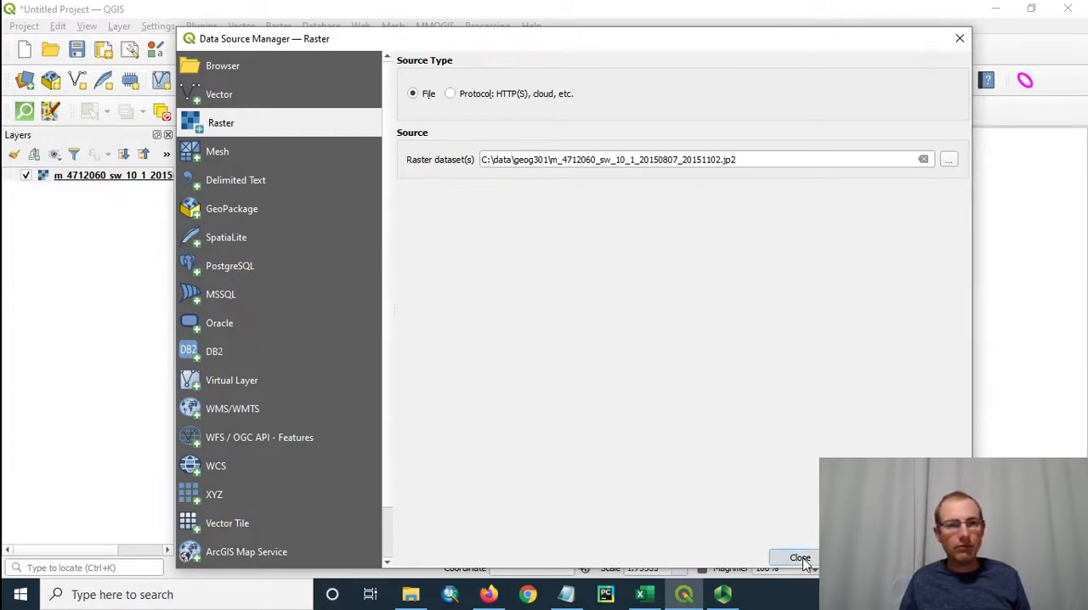
Close the Data Source Manager and pan/zoom to the buildings beside the green pond.
click(800, 559)
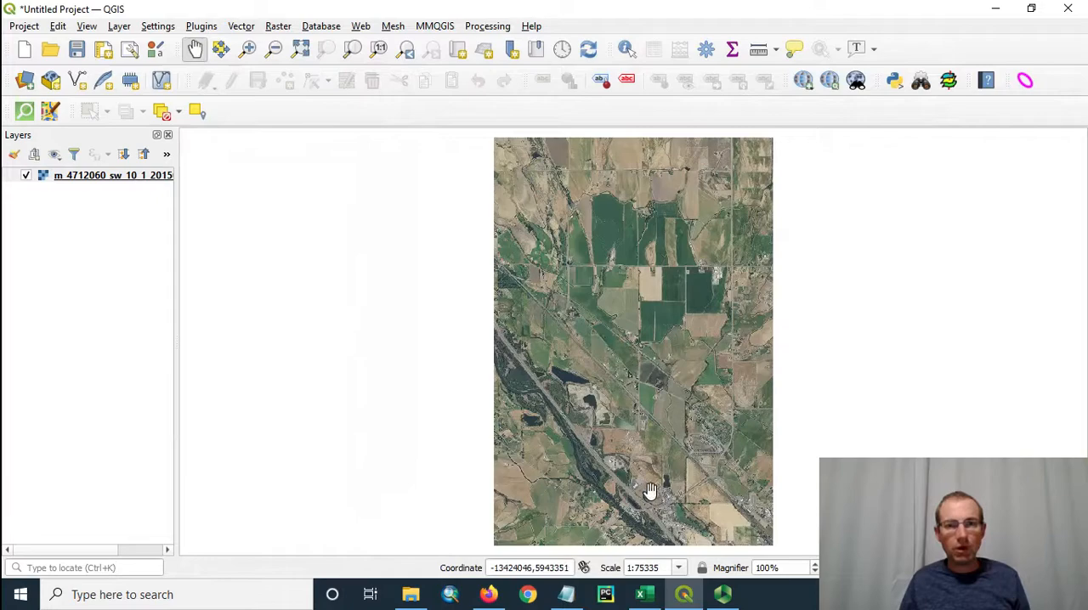
drag(594, 495, 607, 505)
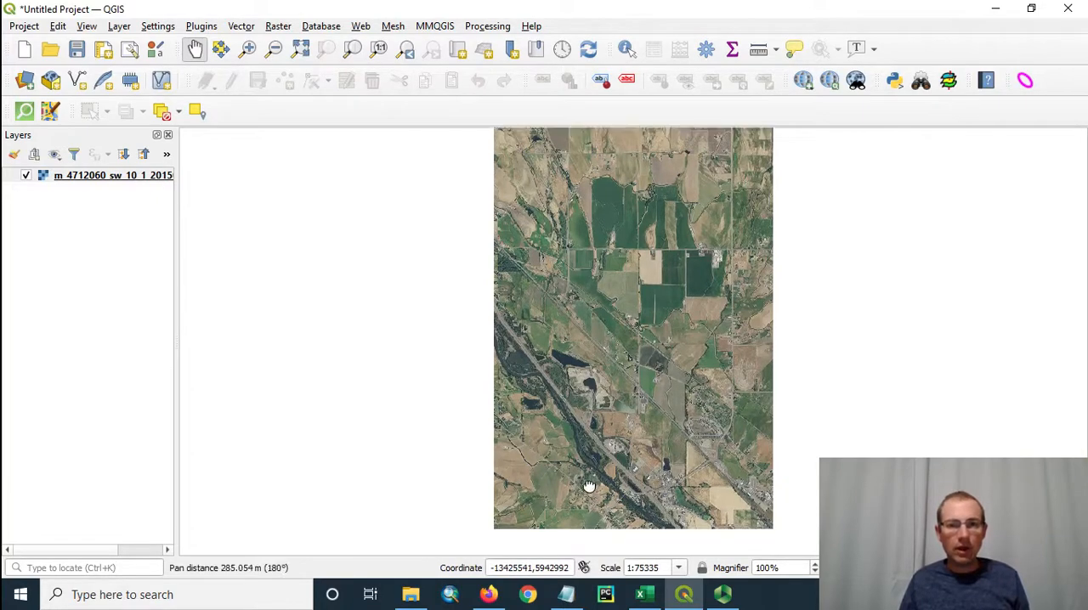
scroll(607, 505, up, 2)
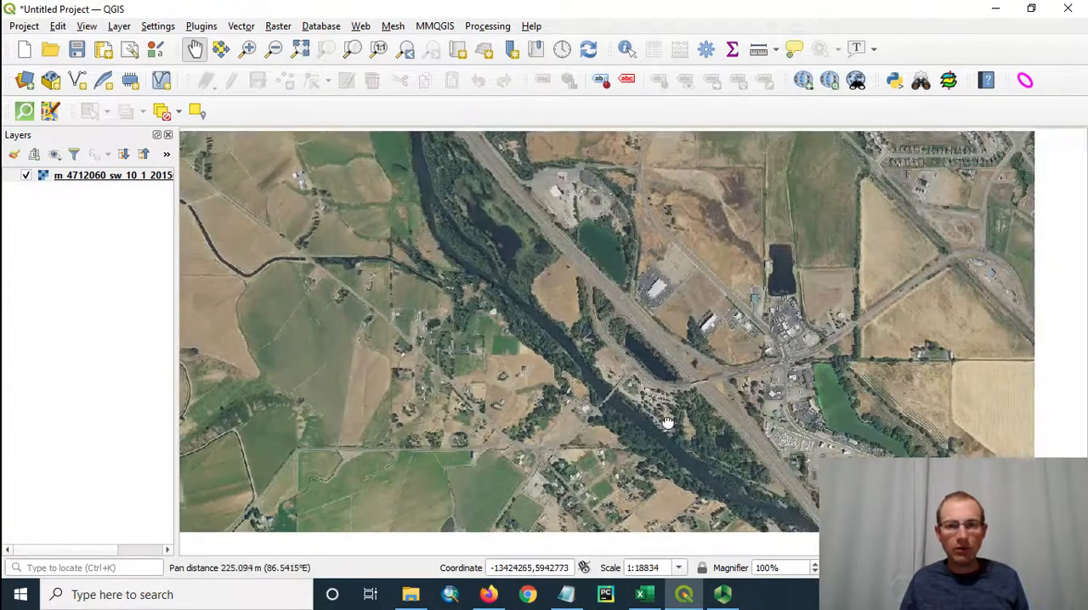
drag(722, 417, 670, 420)
scroll(667, 418, up, 2)
drag(696, 351, 594, 387)
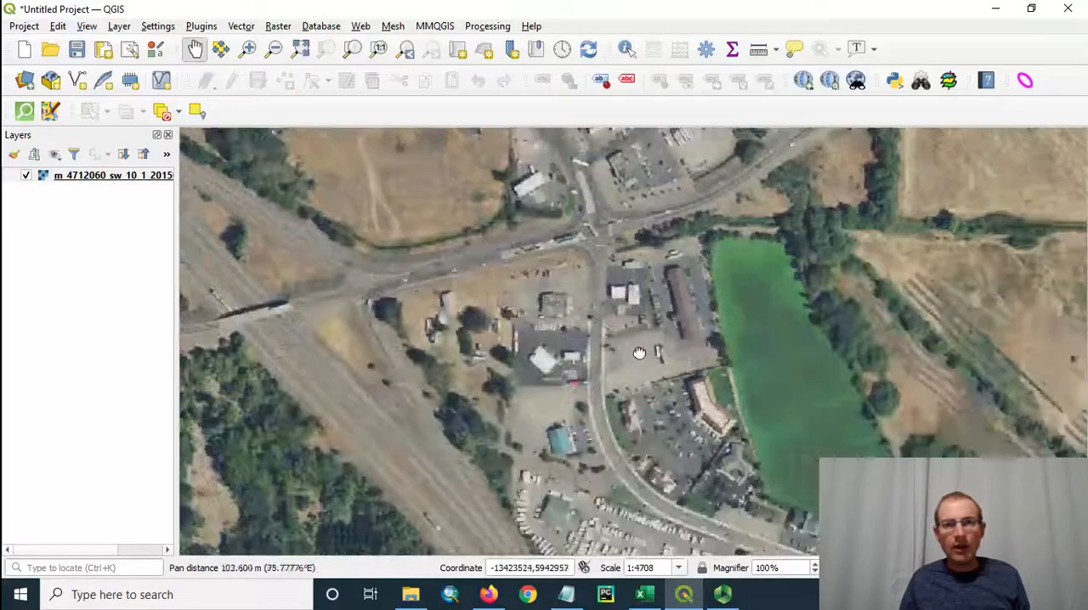
scroll(593, 387, up, 1)
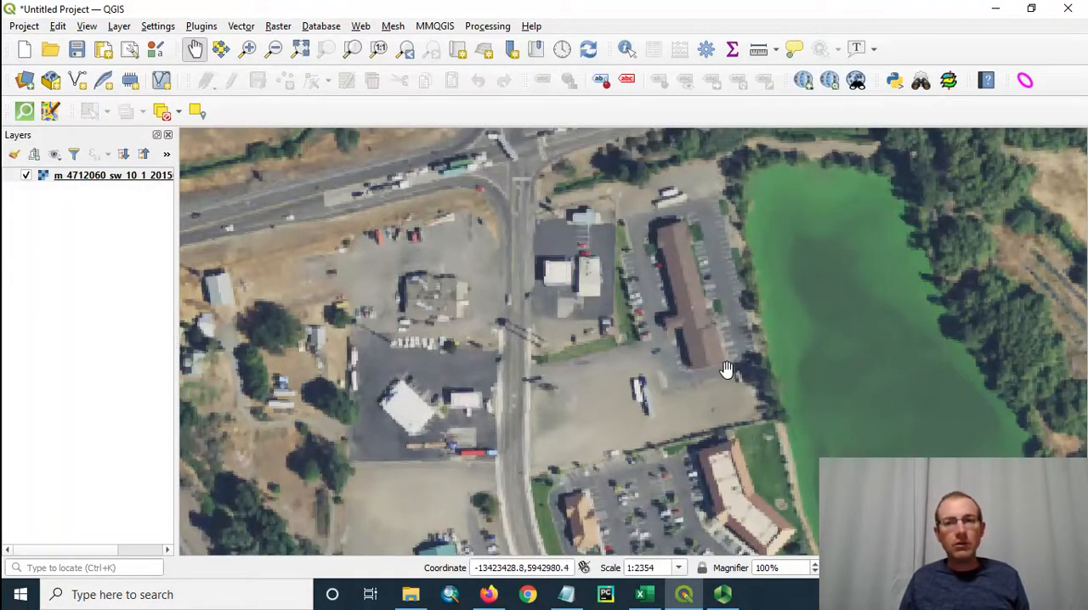
drag(738, 432, 648, 230)
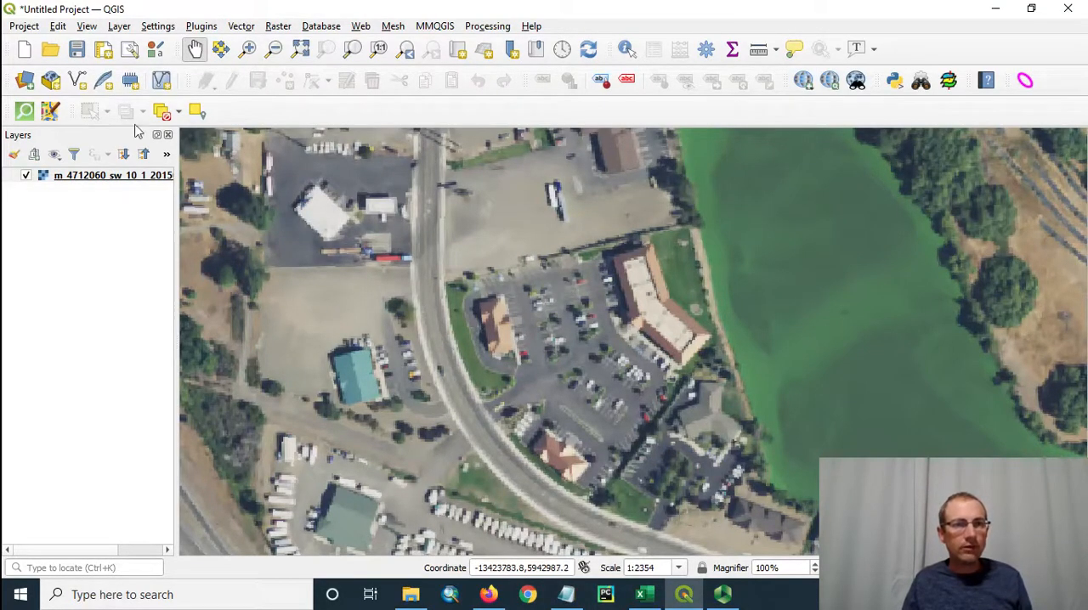
Start a new shapefile layer saved as buildings.shp in C:\data\geog301.
right_click(727, 117)
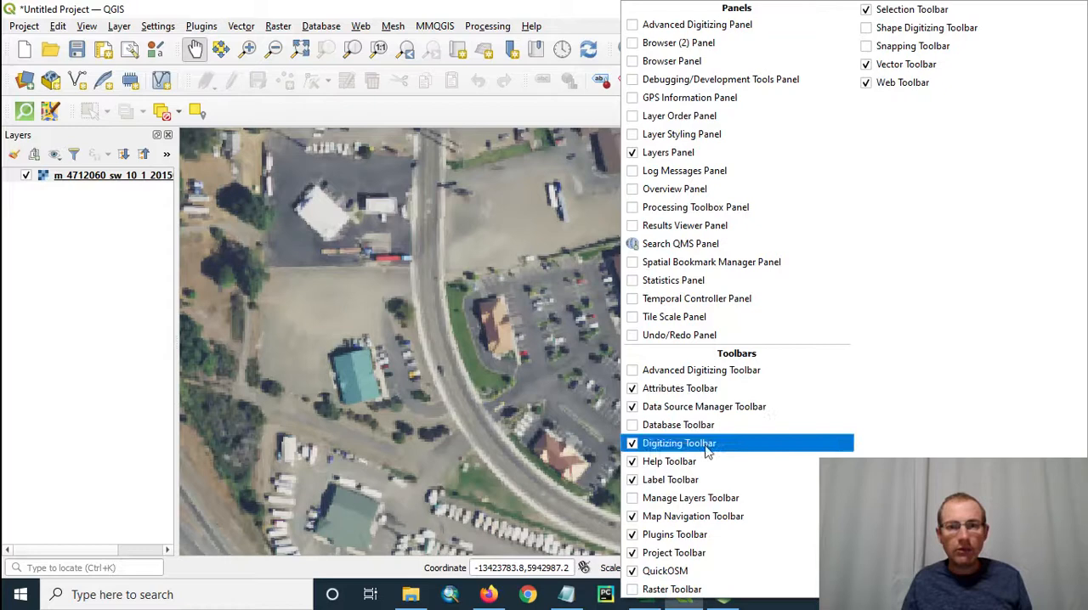
click(44, 325)
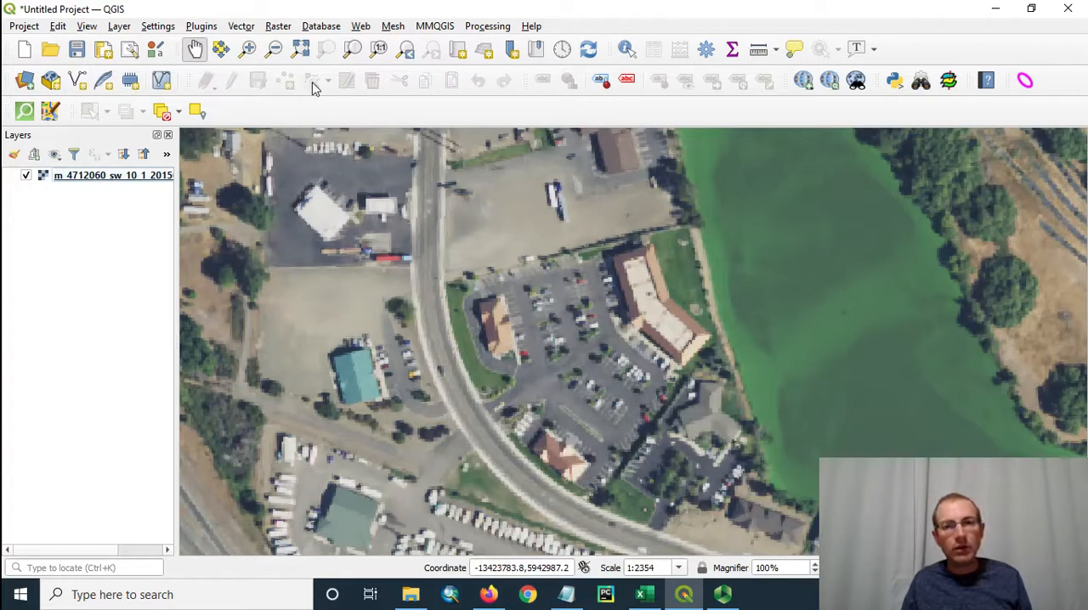
click(76, 83)
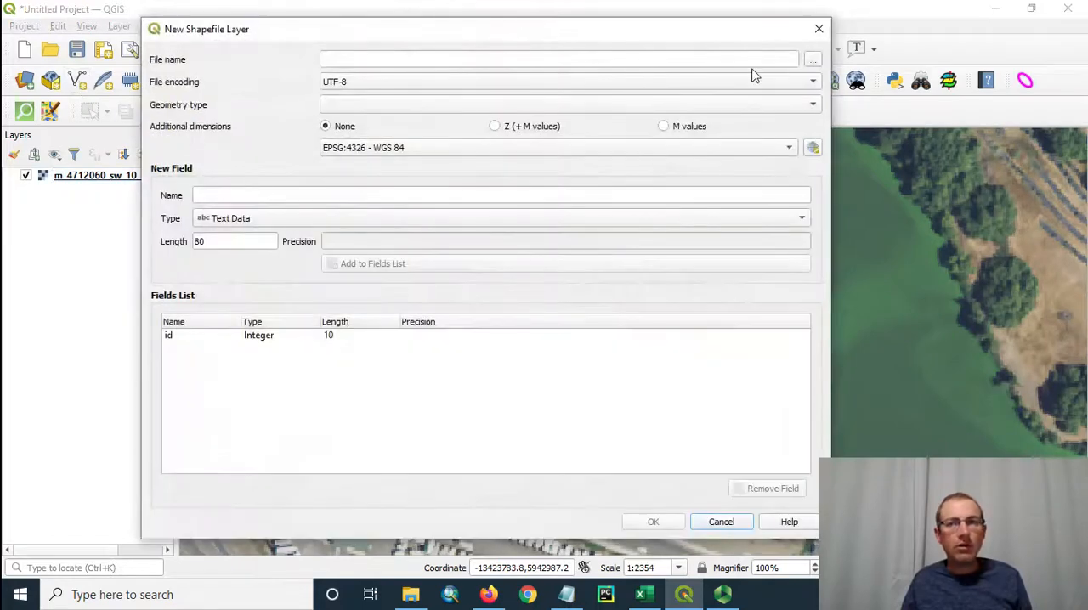
click(812, 62)
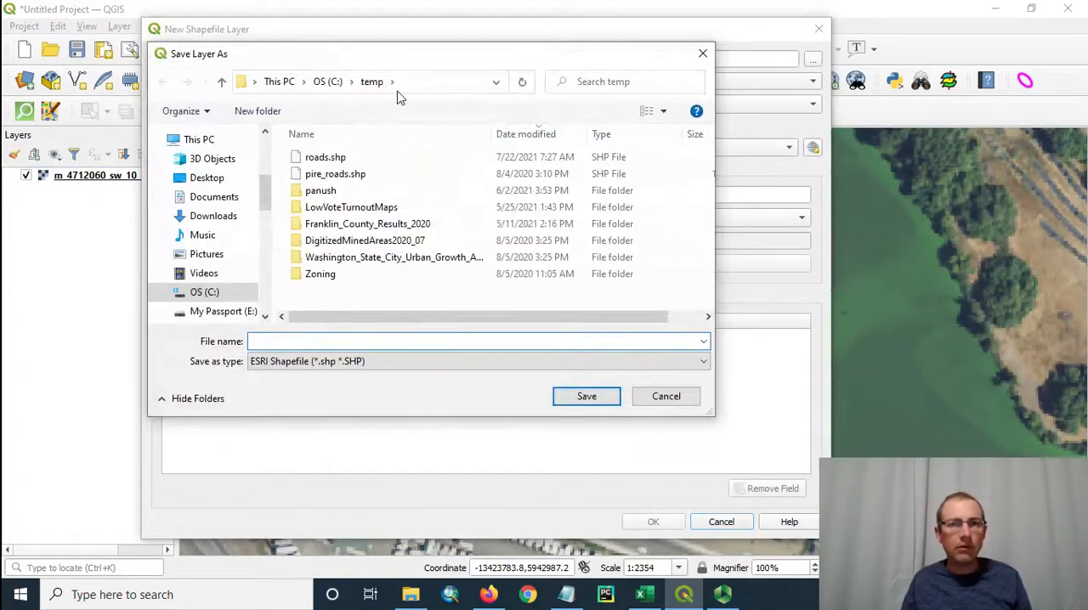
click(328, 81)
double_click(315, 157)
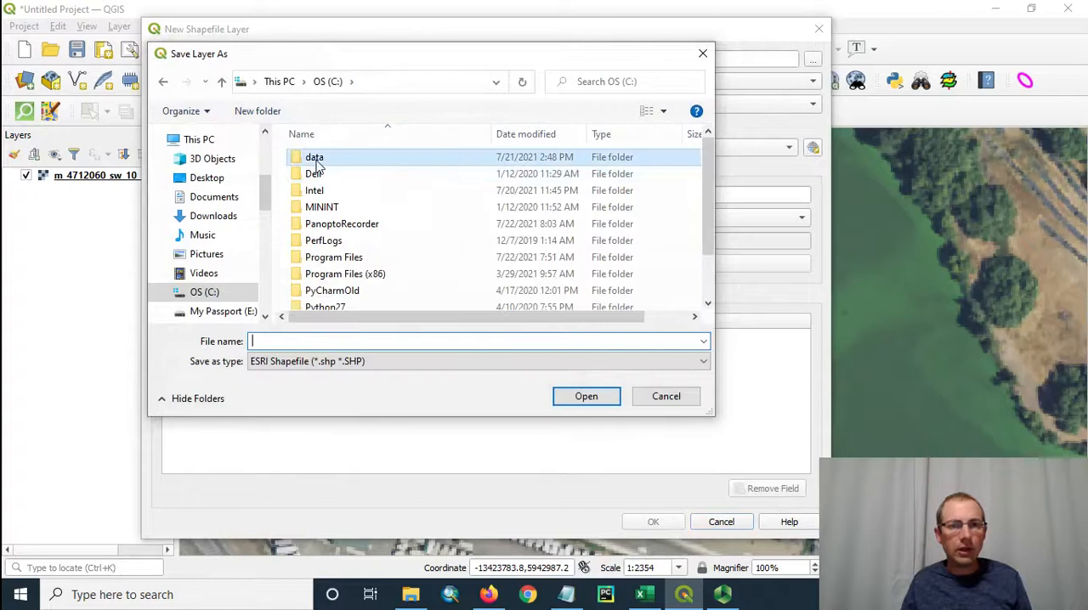
scroll(323, 272, down, 1)
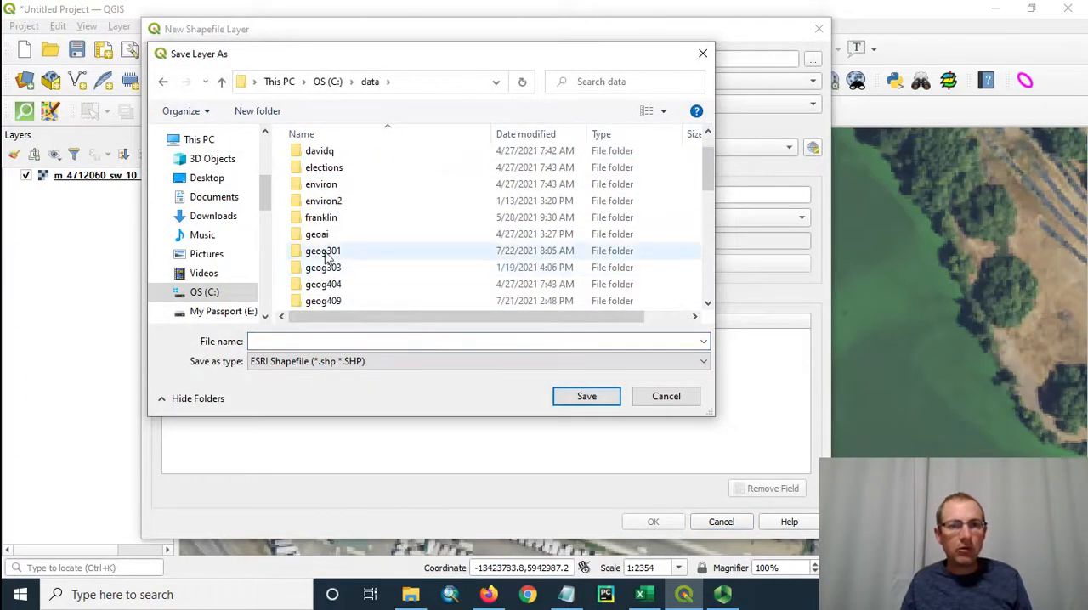
double_click(323, 251)
click(296, 340)
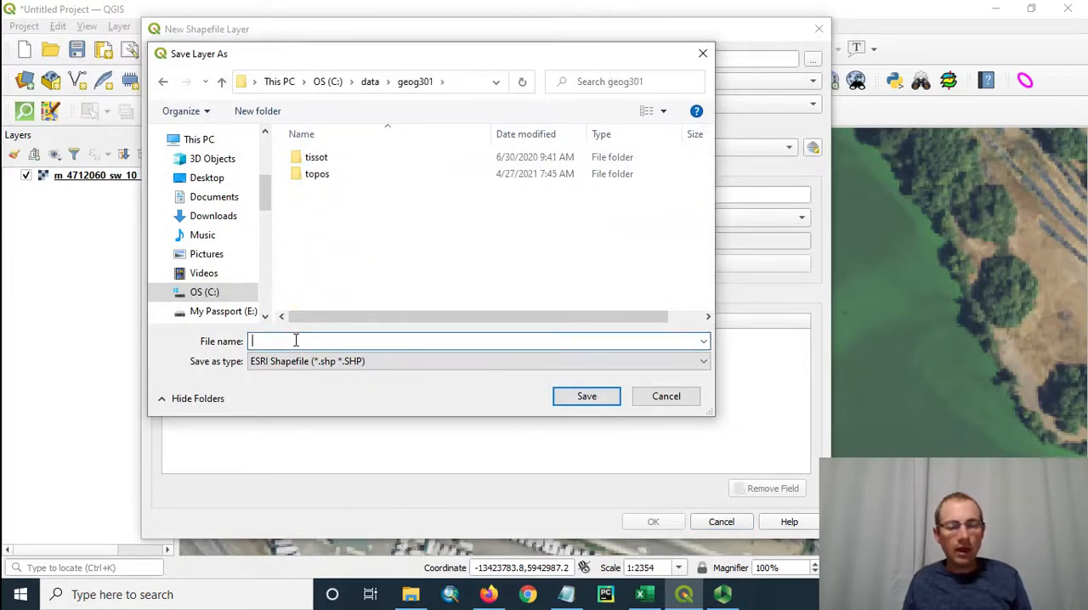
text(bu)
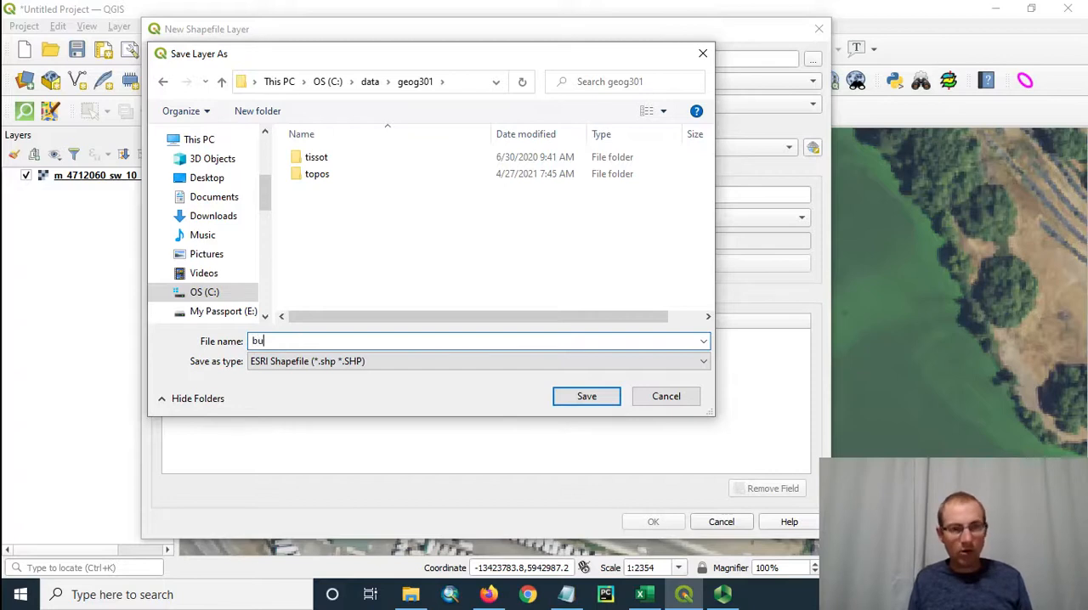
text(ildings)
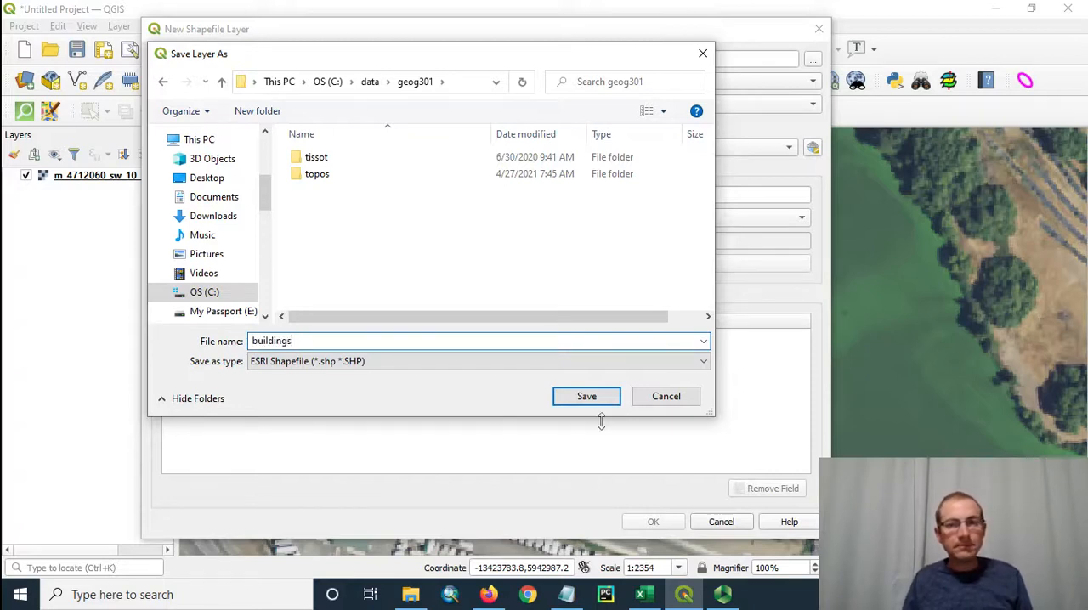
click(588, 397)
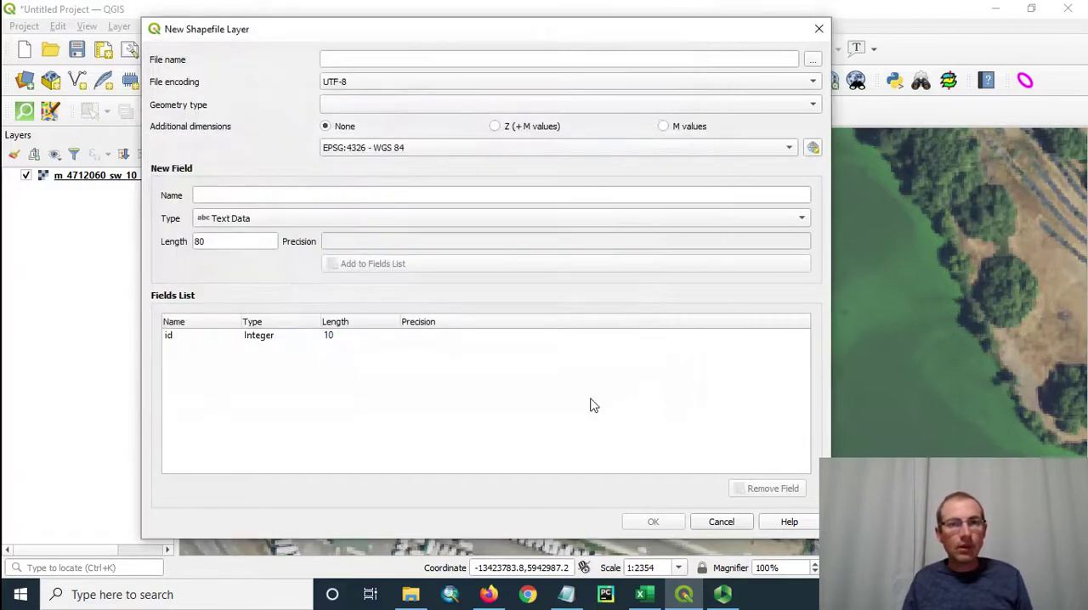
Set the new layer's geometry type to Polygon.
click(394, 109)
click(380, 173)
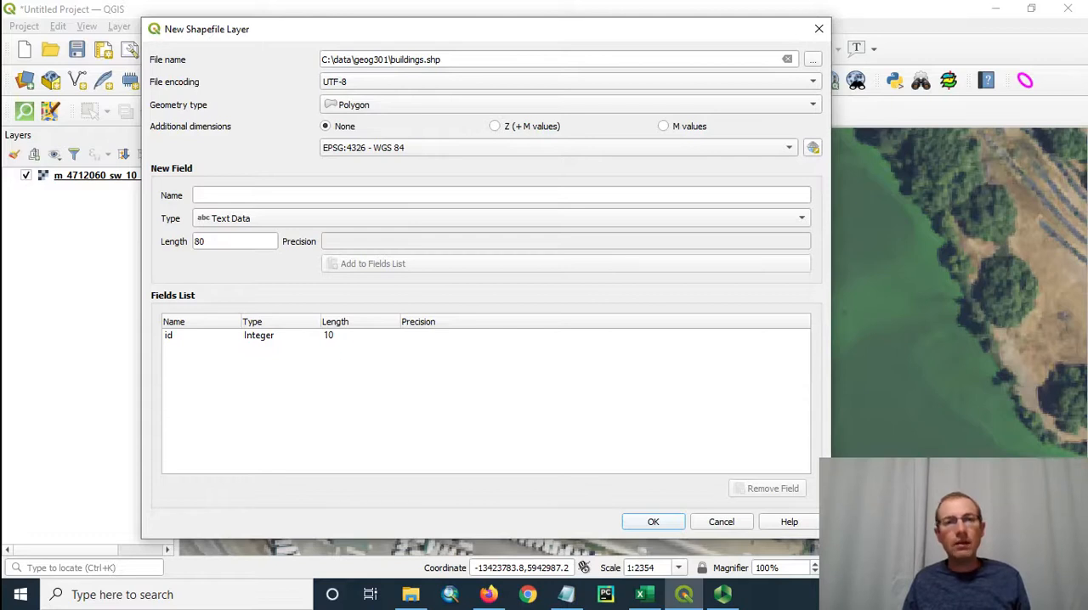
click(789, 150)
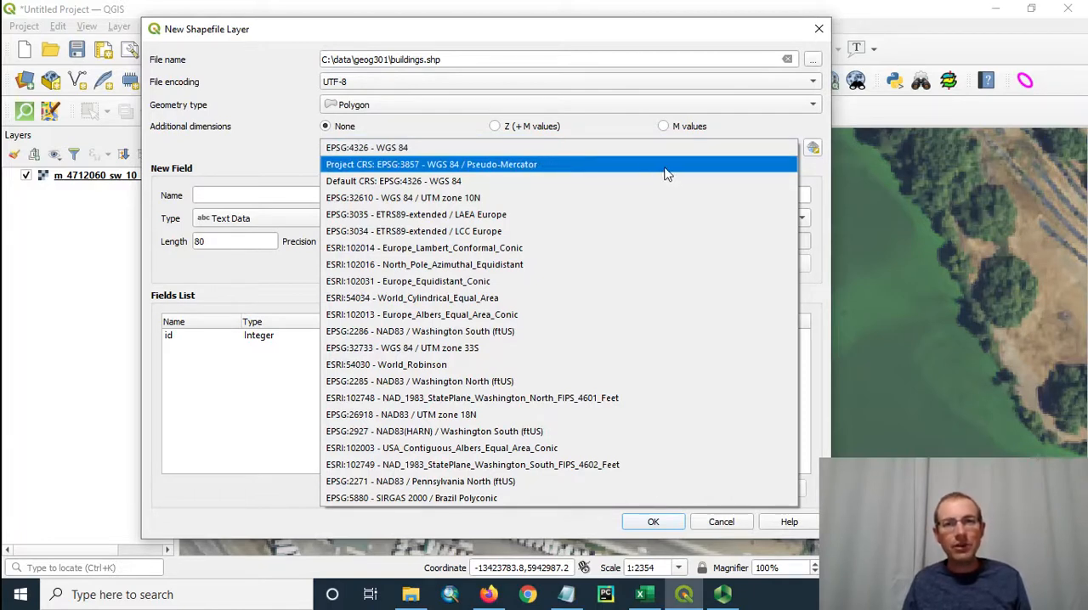
Filter the CRS chooser by 3857 and set EPSG:3857 WGS 84 / Pseudo-Mercator.
click(814, 150)
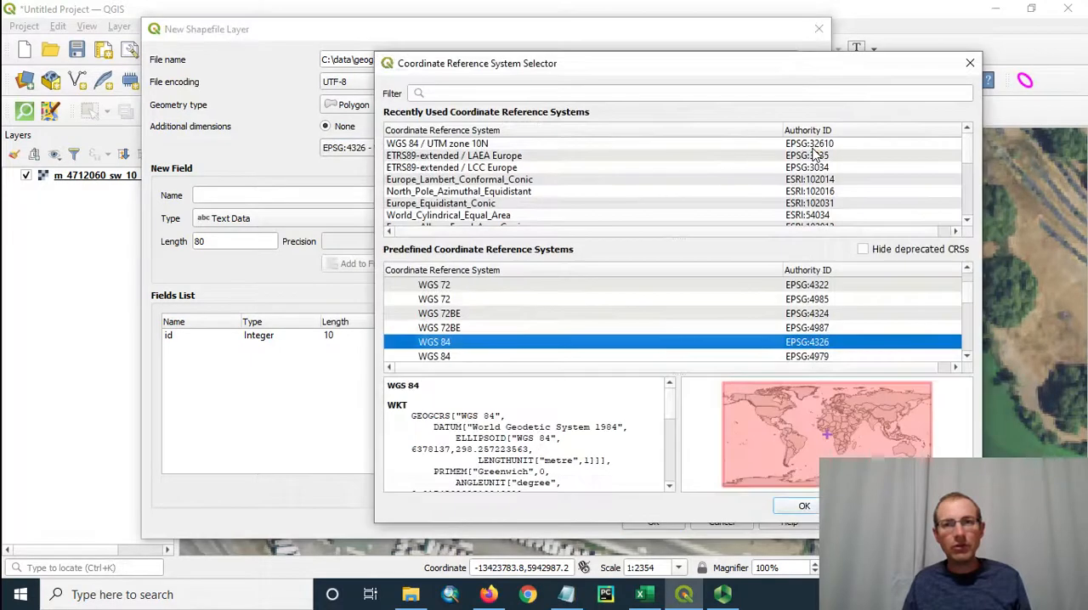
click(519, 91)
text(38)
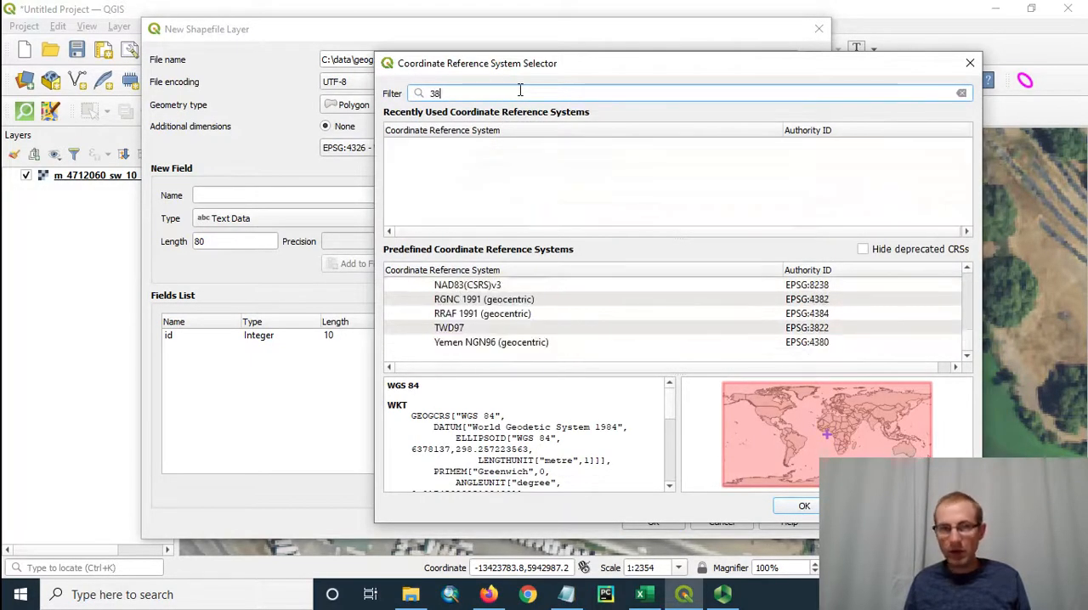
text(57)
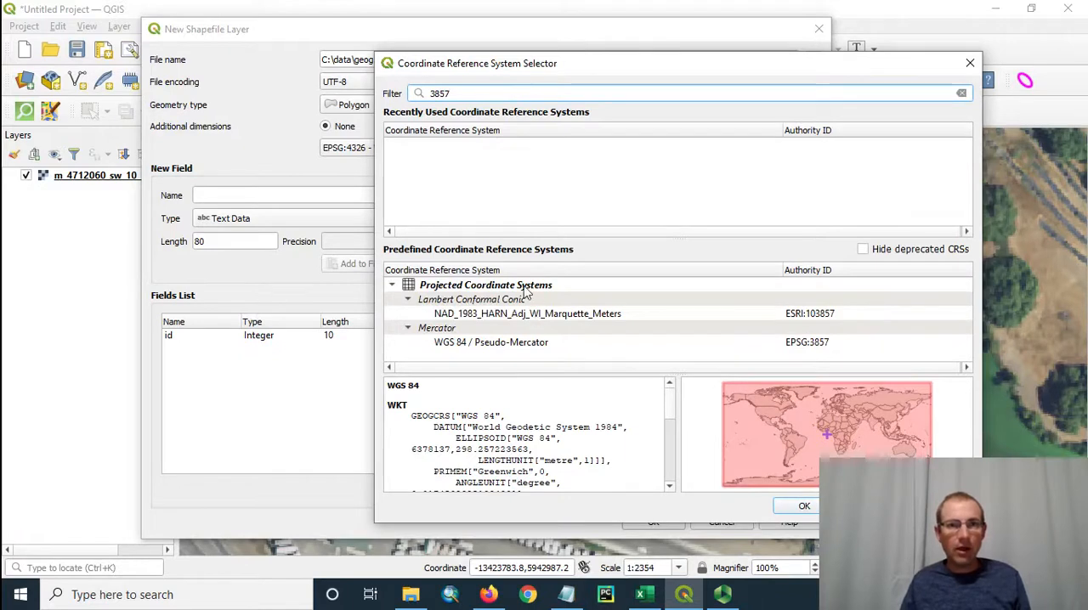
click(498, 342)
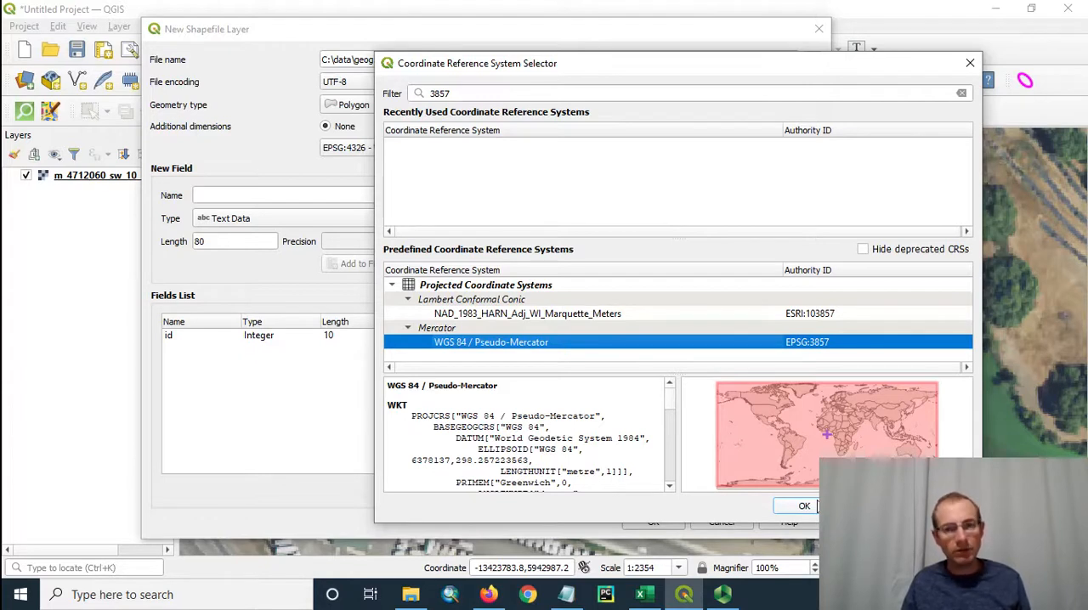
click(813, 507)
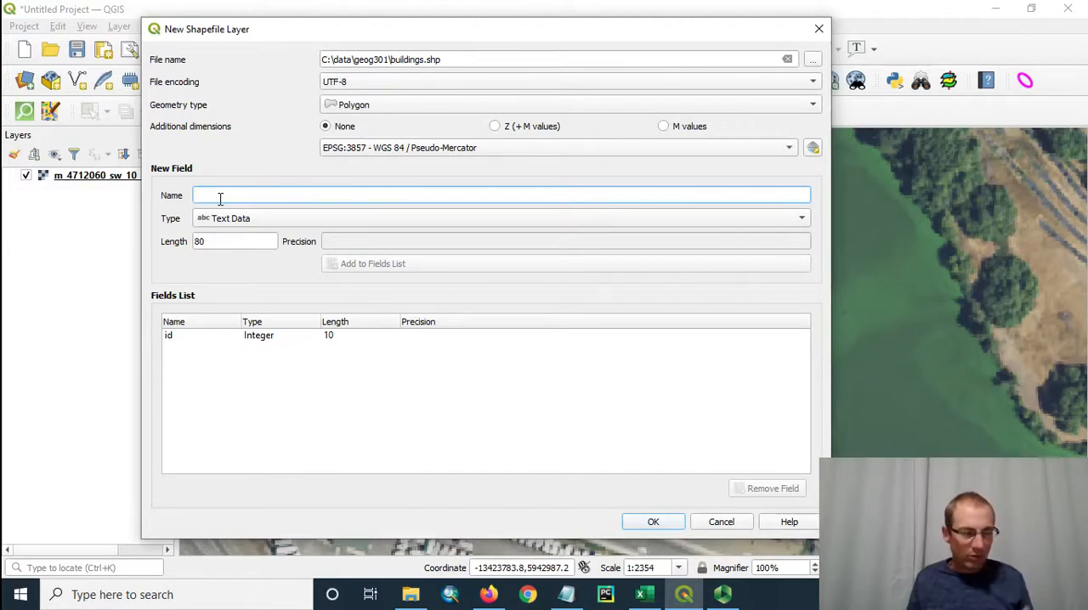
text(NAME)
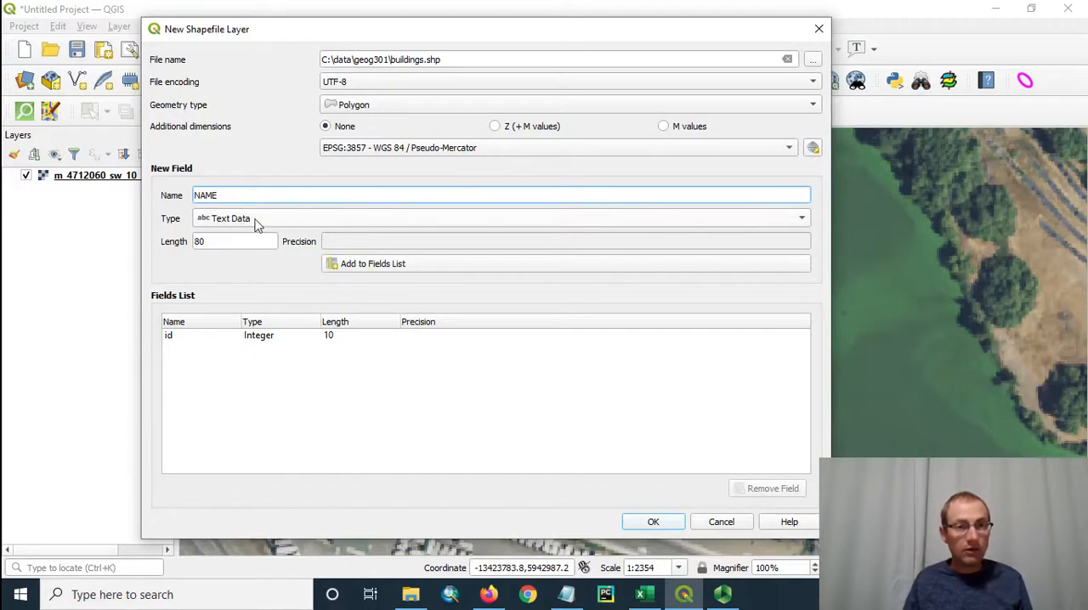
Add a NAME text field (length 80) and a STORIES whole-number field.
click(361, 265)
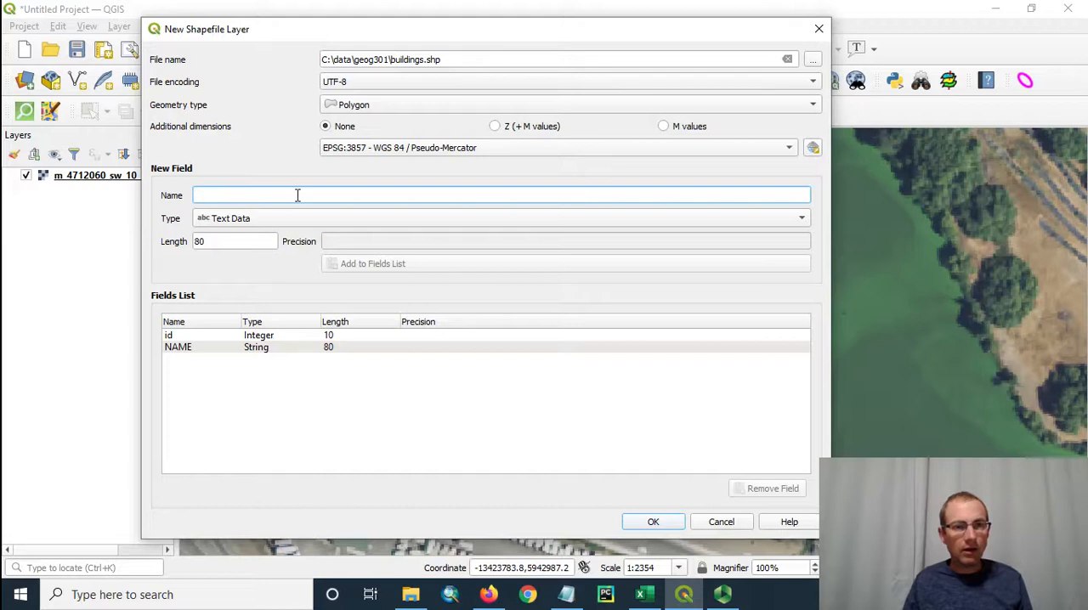
text(STORIES)
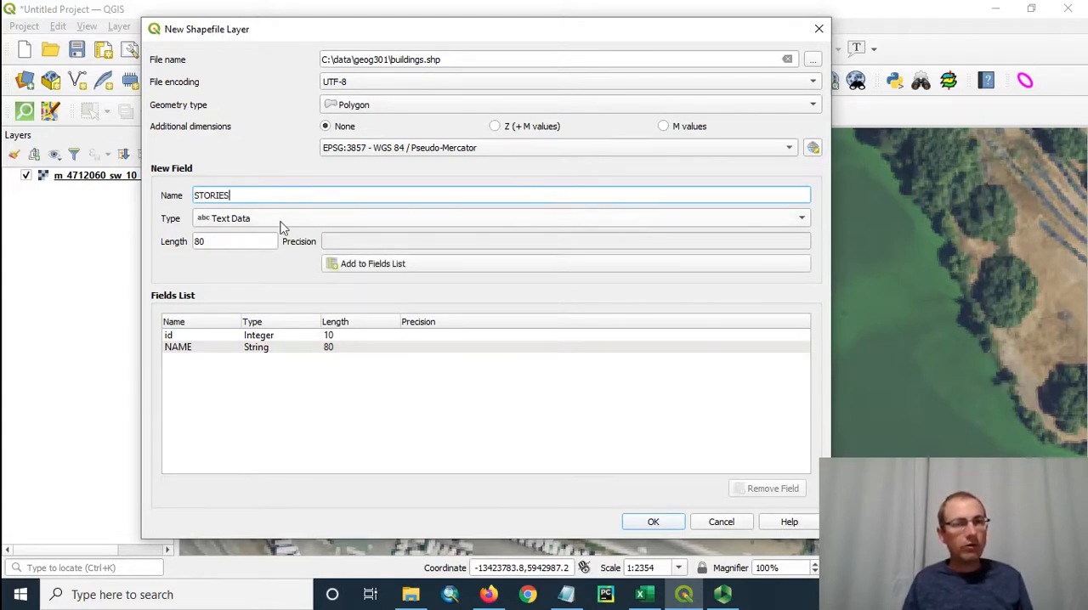
click(282, 223)
click(278, 235)
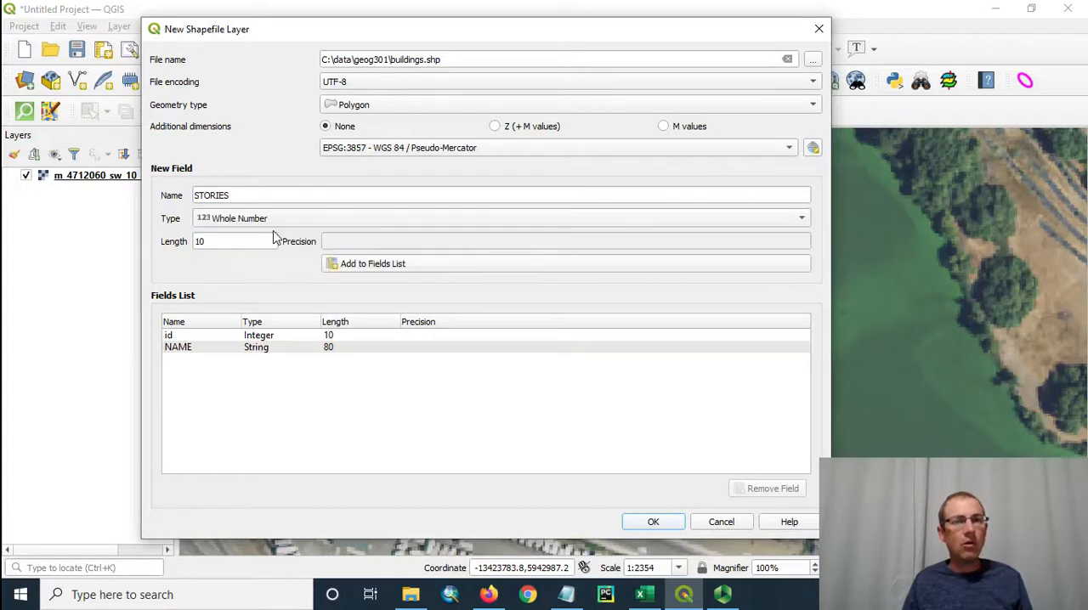
click(461, 267)
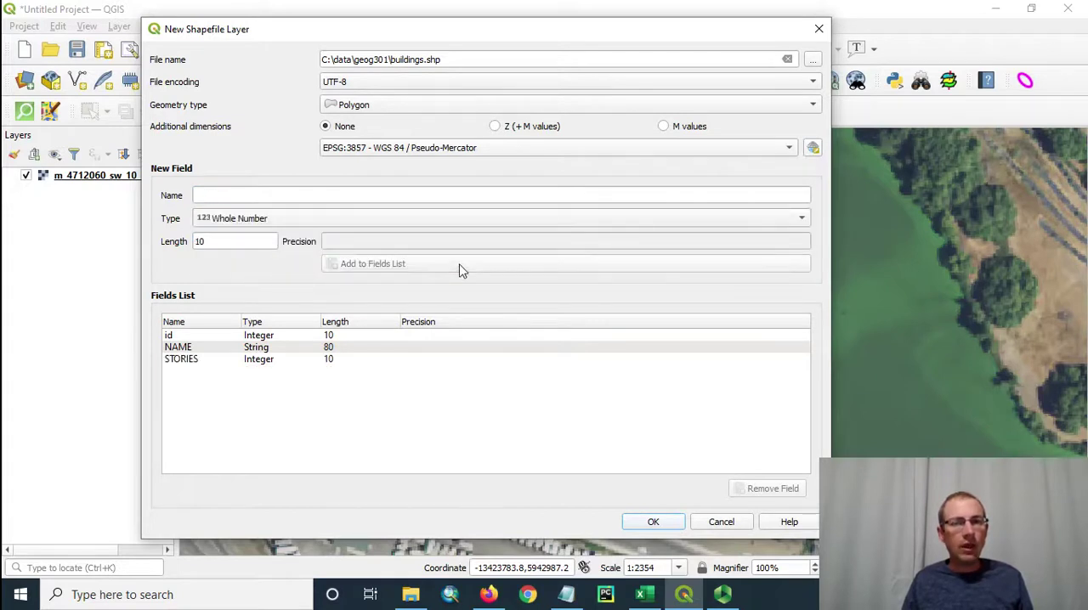
Begin an OWNER text field in the attribute list.
click(321, 199)
text(OWNER)
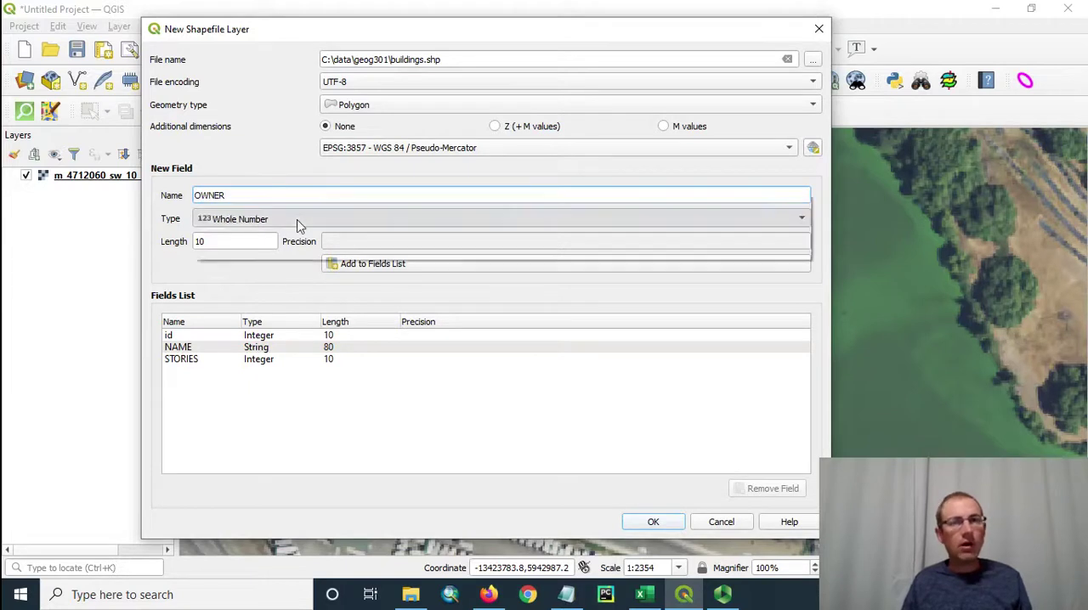
click(298, 224)
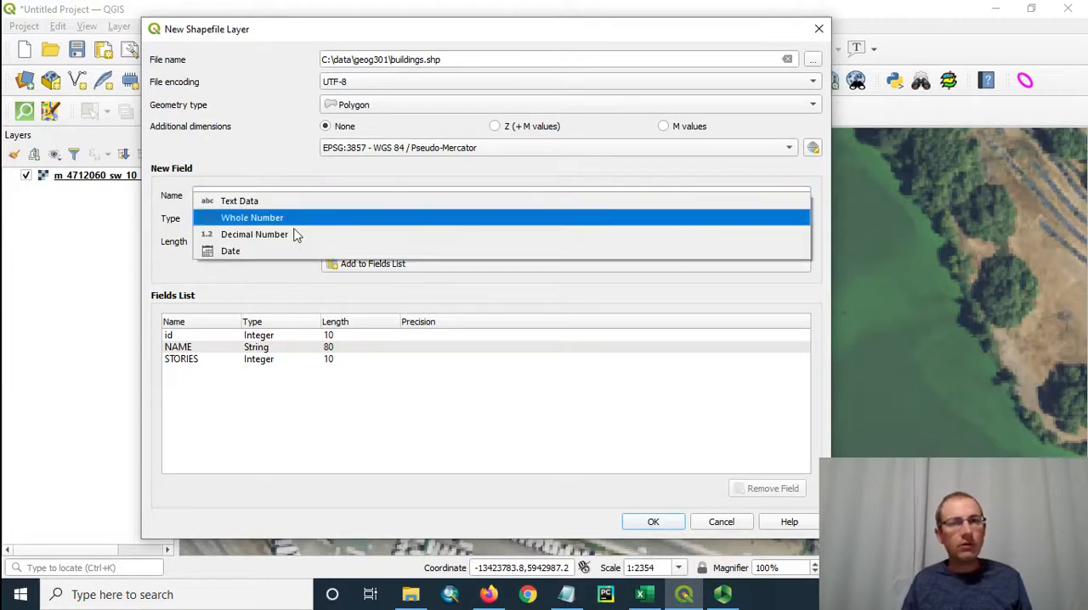
click(283, 207)
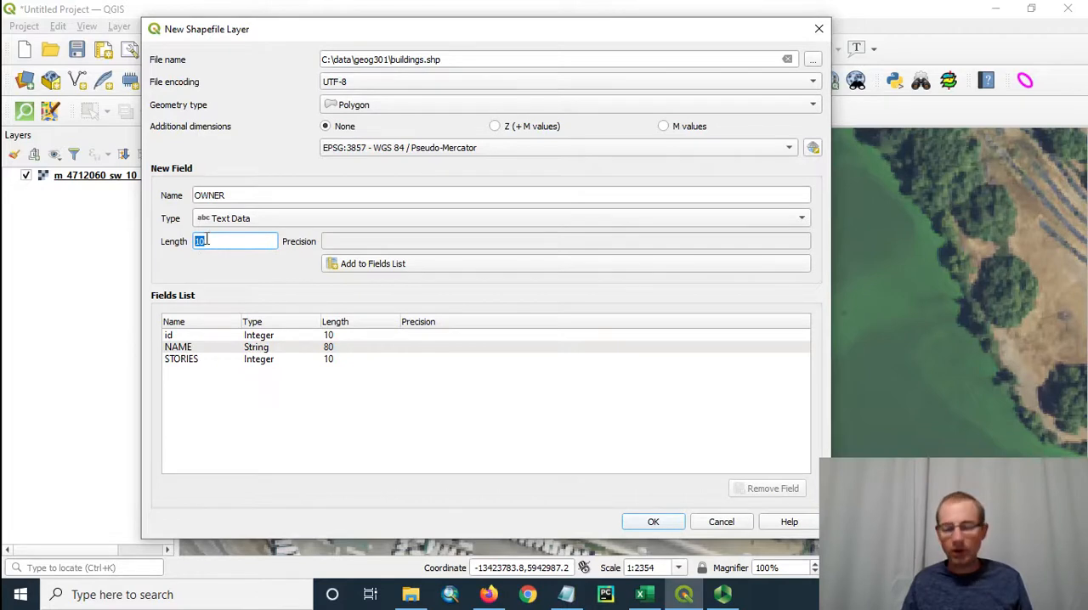
text(80)
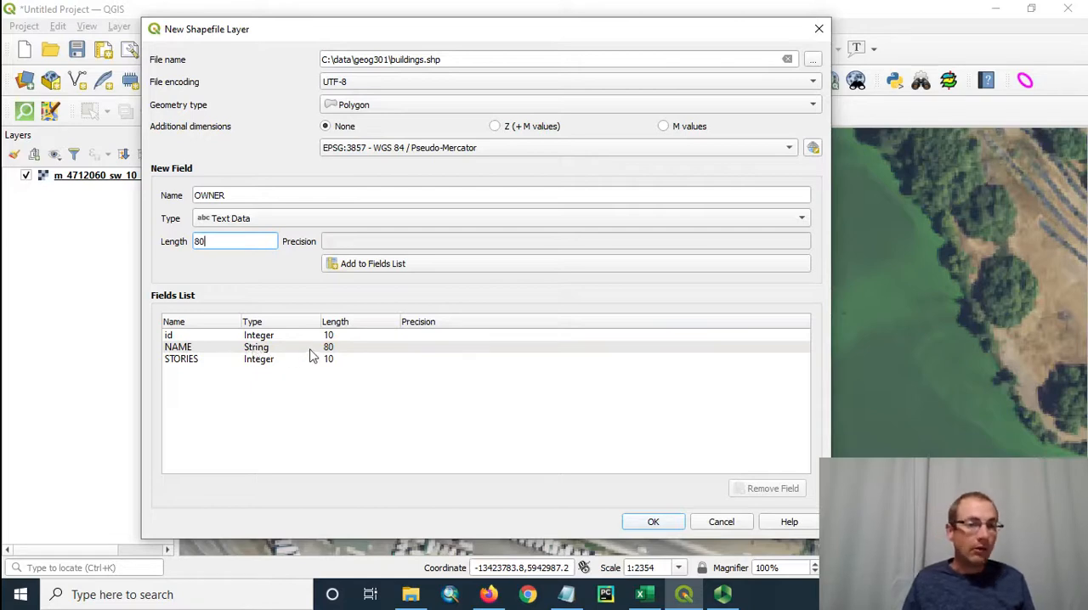
Create buildings.shp, toggle editing on it and choose Add Polygon Feature.
click(648, 521)
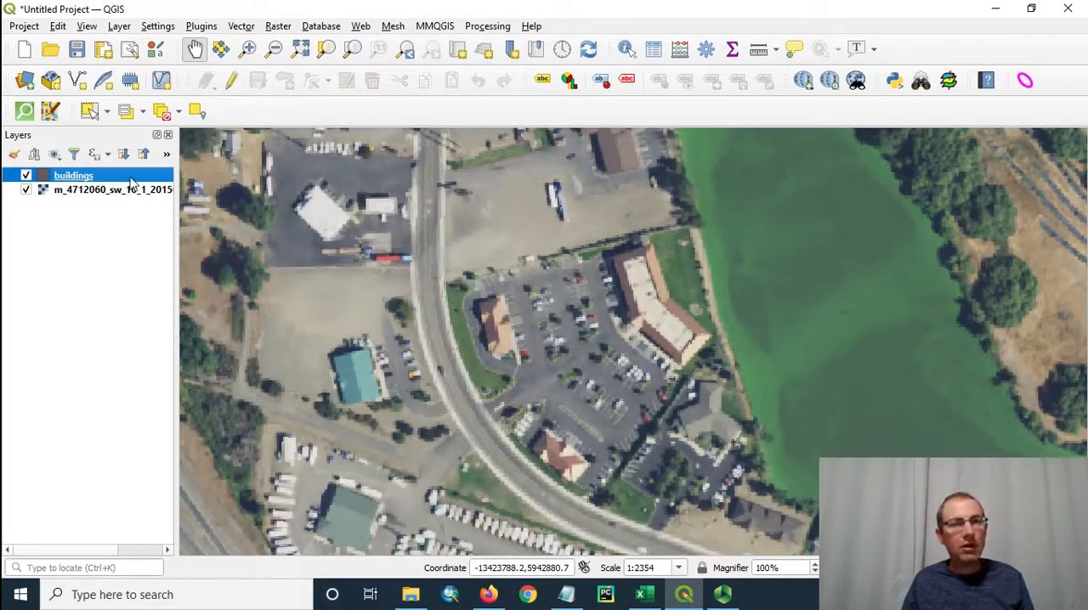
mouse_move(74, 175)
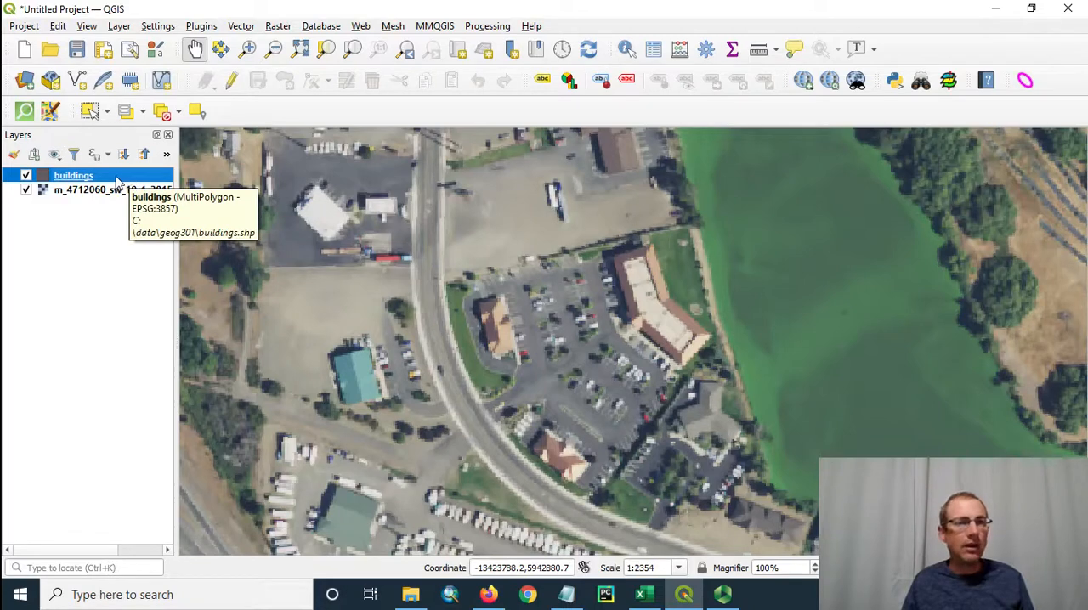
click(229, 85)
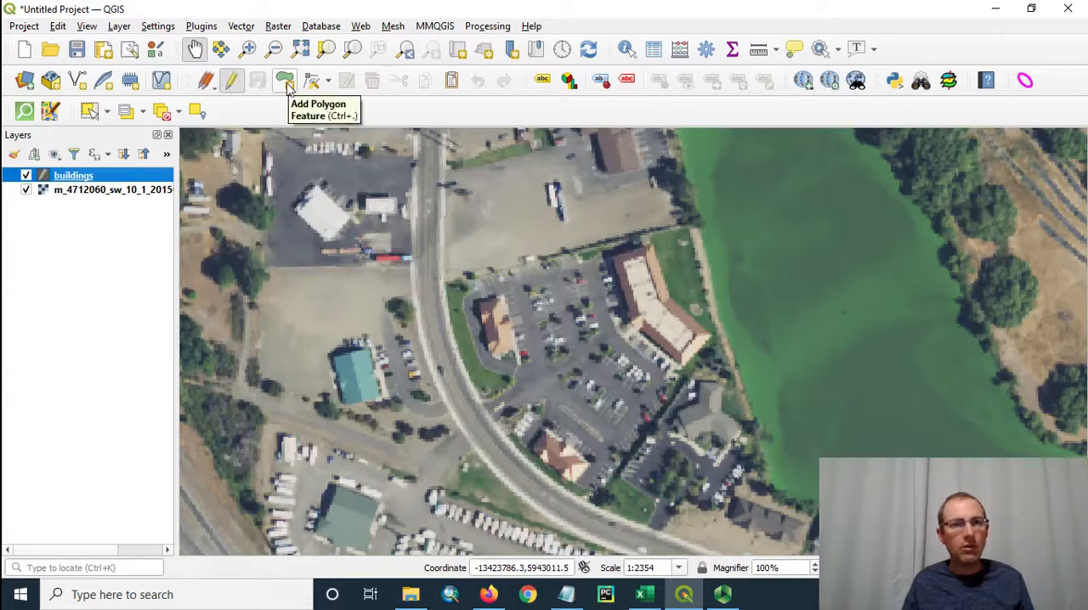
click(288, 88)
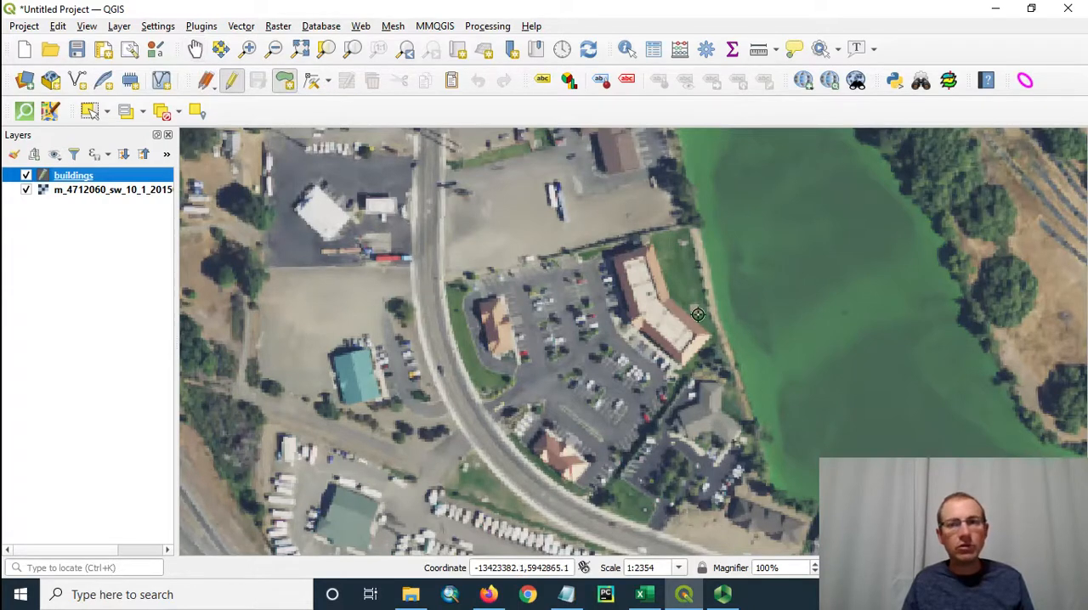
scroll(712, 326, up, 1)
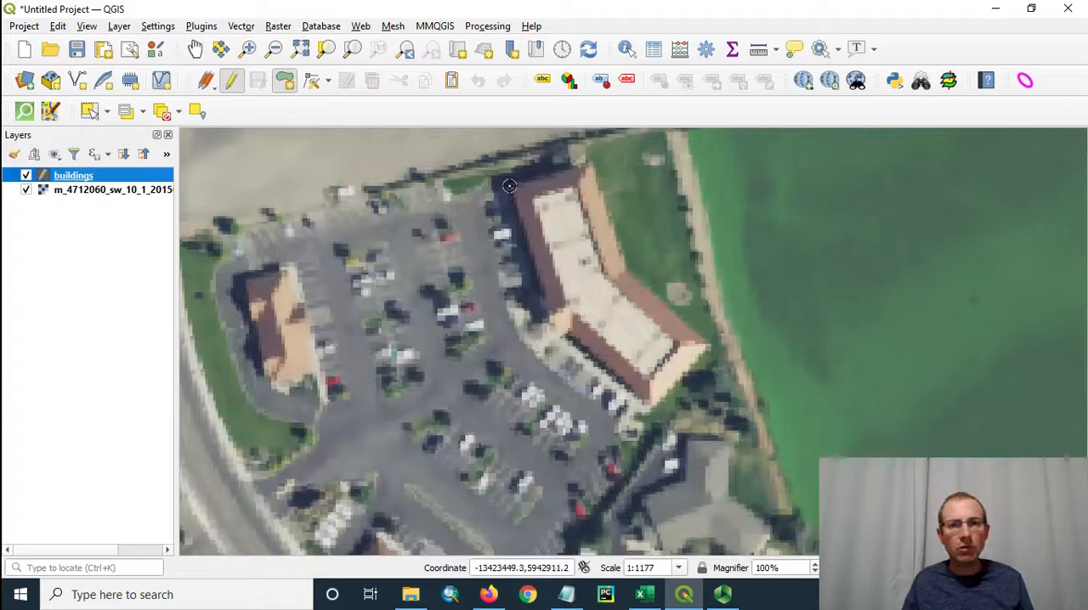
Place vertices around the corners of the large angled building beside the lake.
click(591, 161)
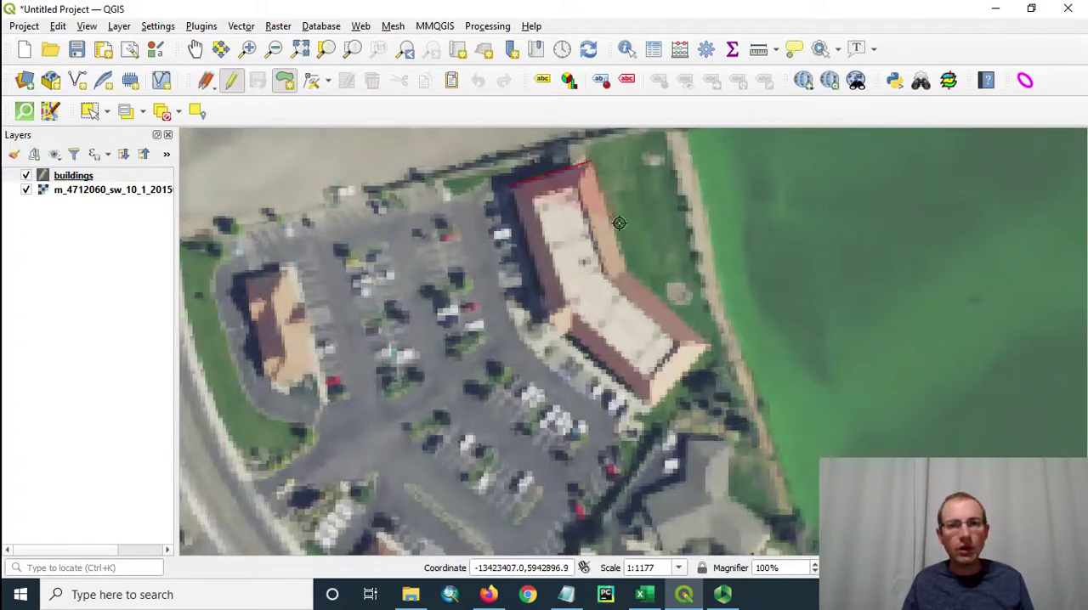
click(624, 268)
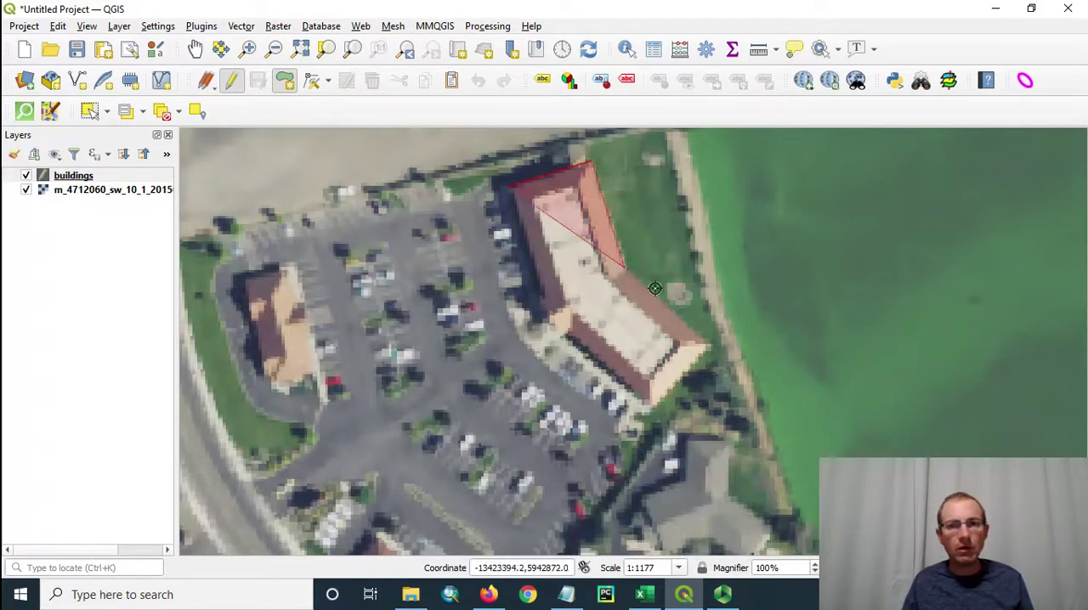
click(706, 342)
click(650, 406)
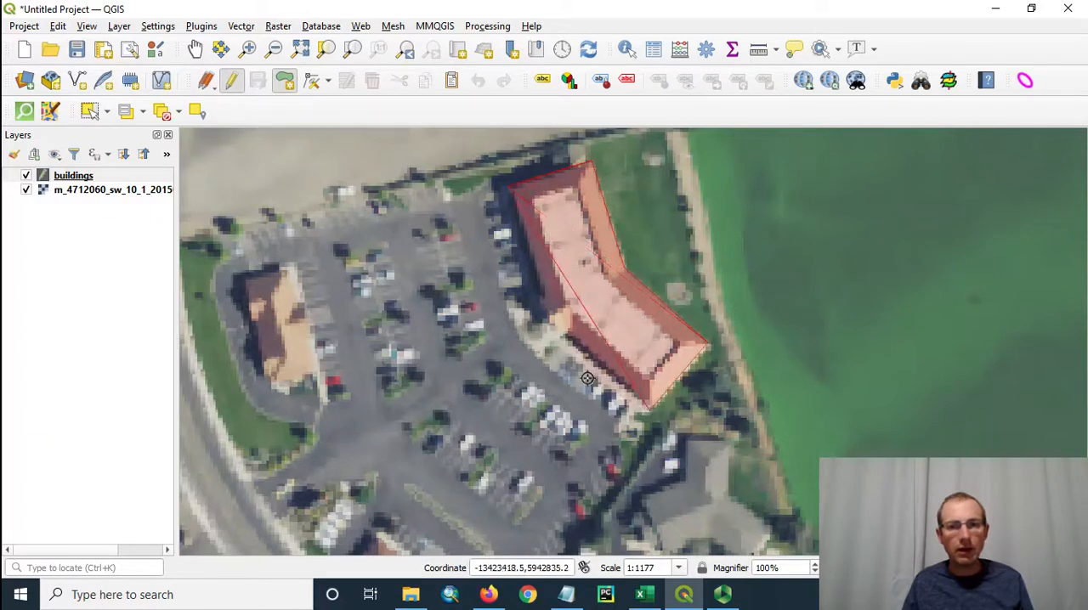
click(561, 338)
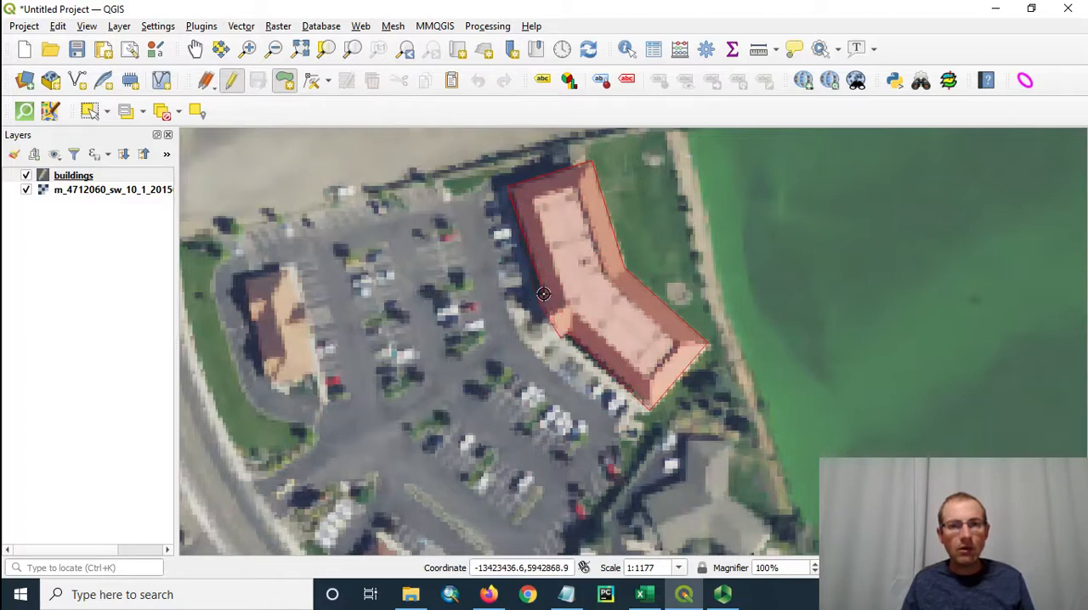
Finish the polygon and save it with id 0, NAME Happy Smiles Dentistry, STORIES 2.
right_click(543, 294)
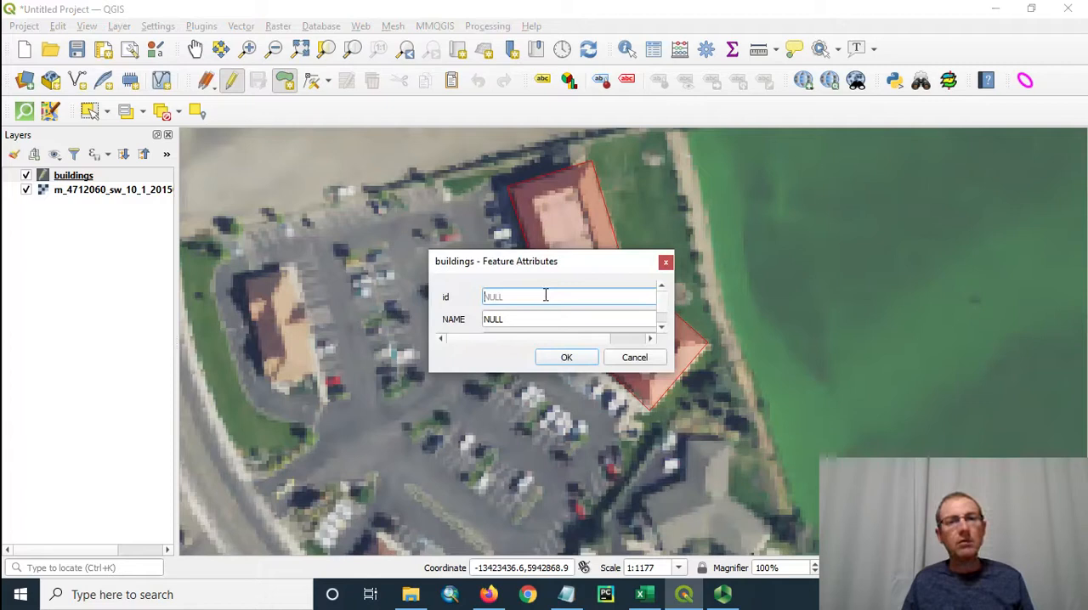
scroll(546, 295, down, 1)
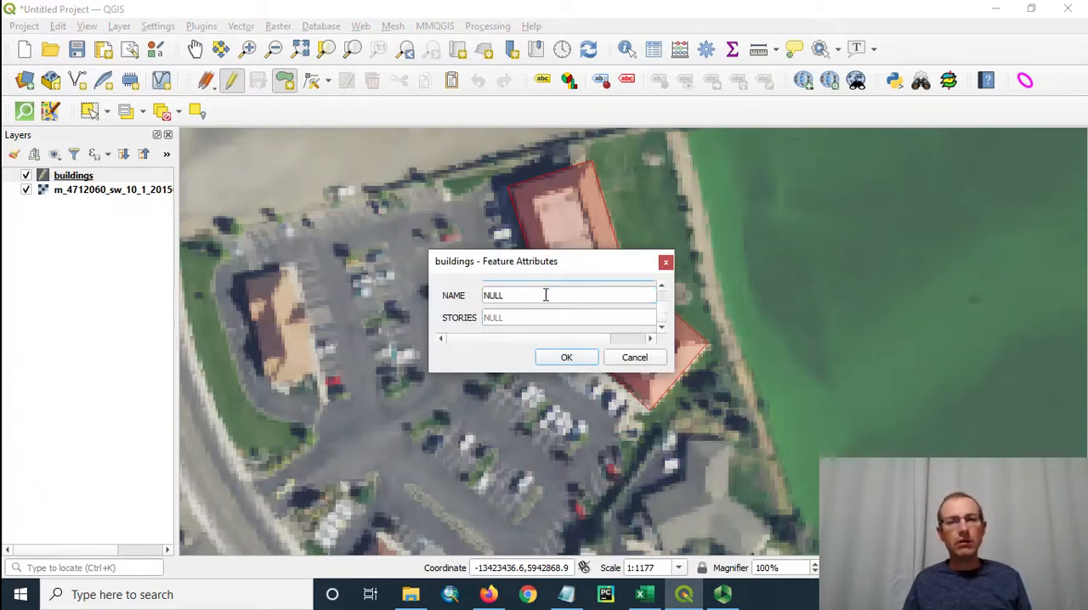
scroll(546, 295, up, 1)
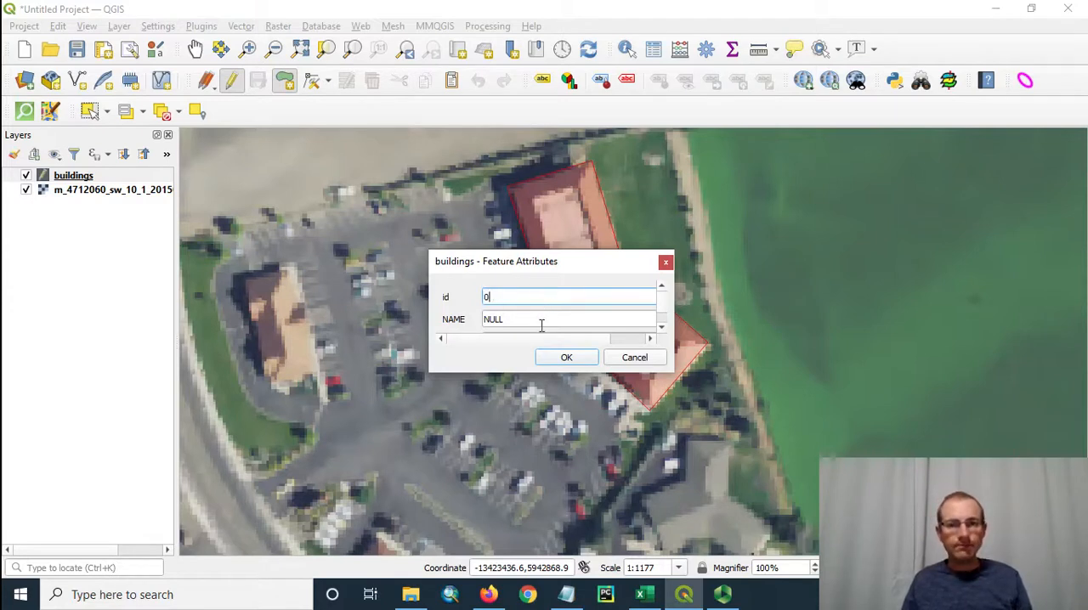
click(541, 325)
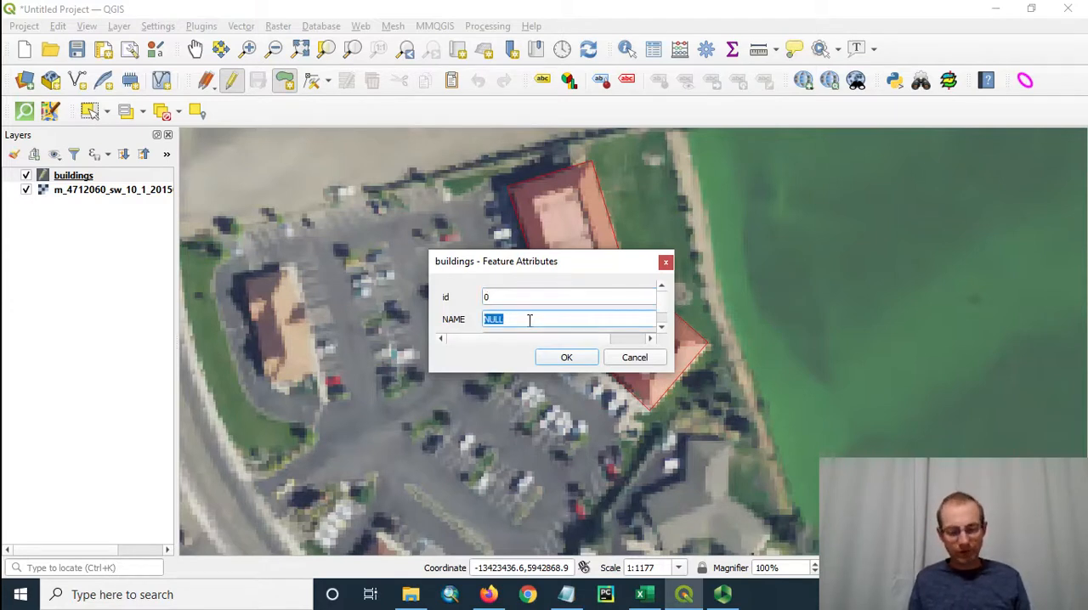
text(Happy)
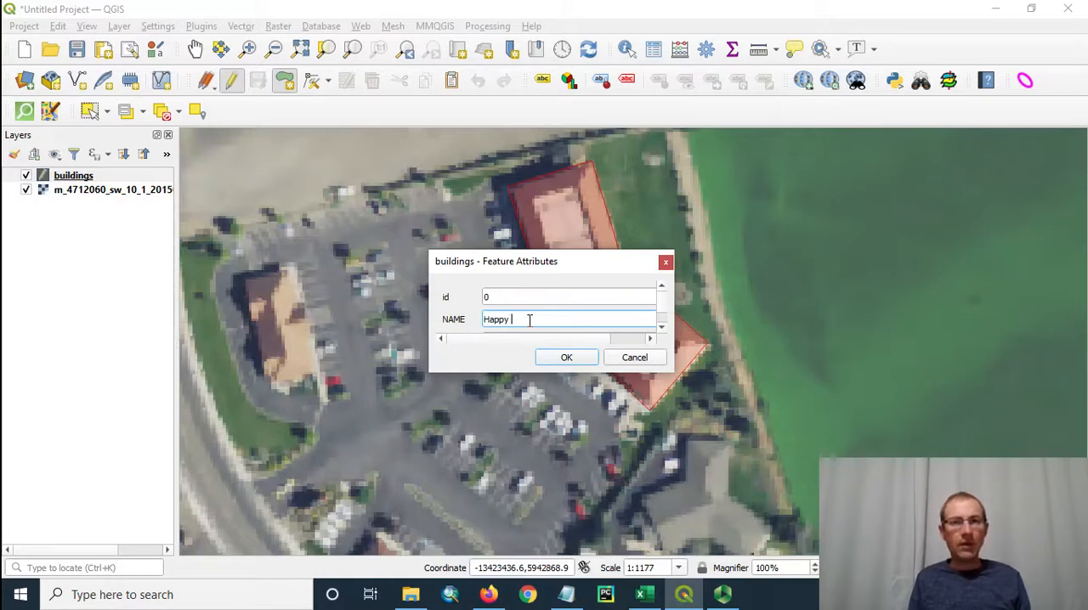
text( Smiles Dentistry)
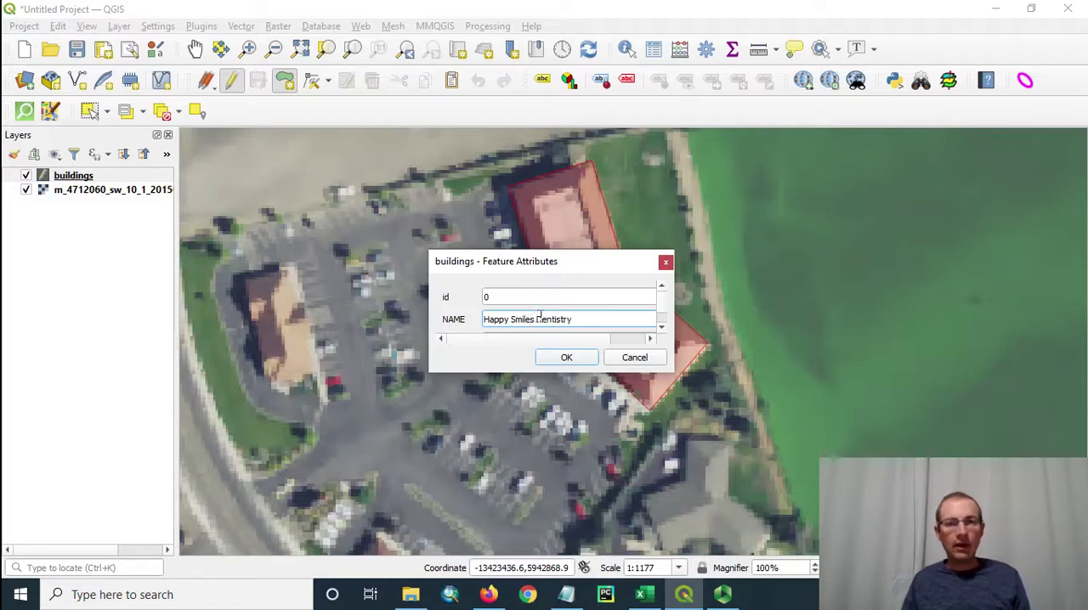
scroll(541, 317, down, 1)
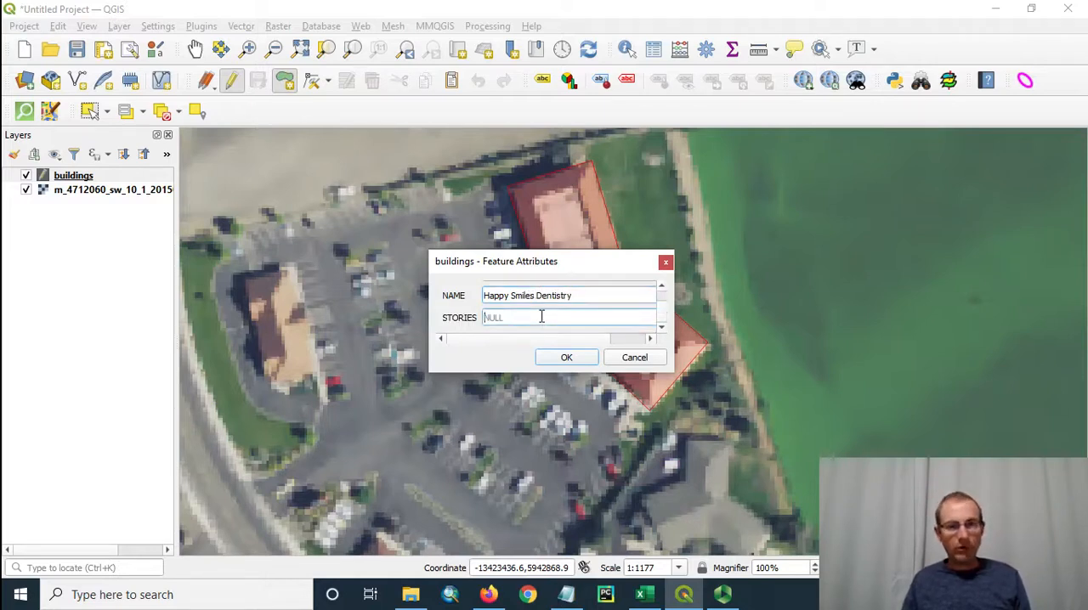
text(2)
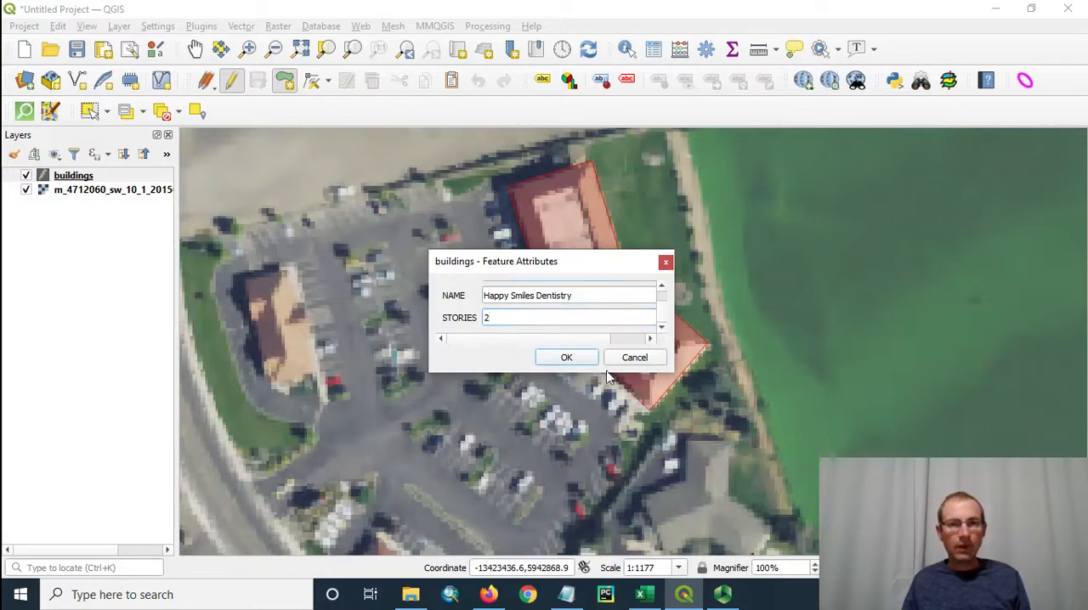
drag(605, 374, 607, 493)
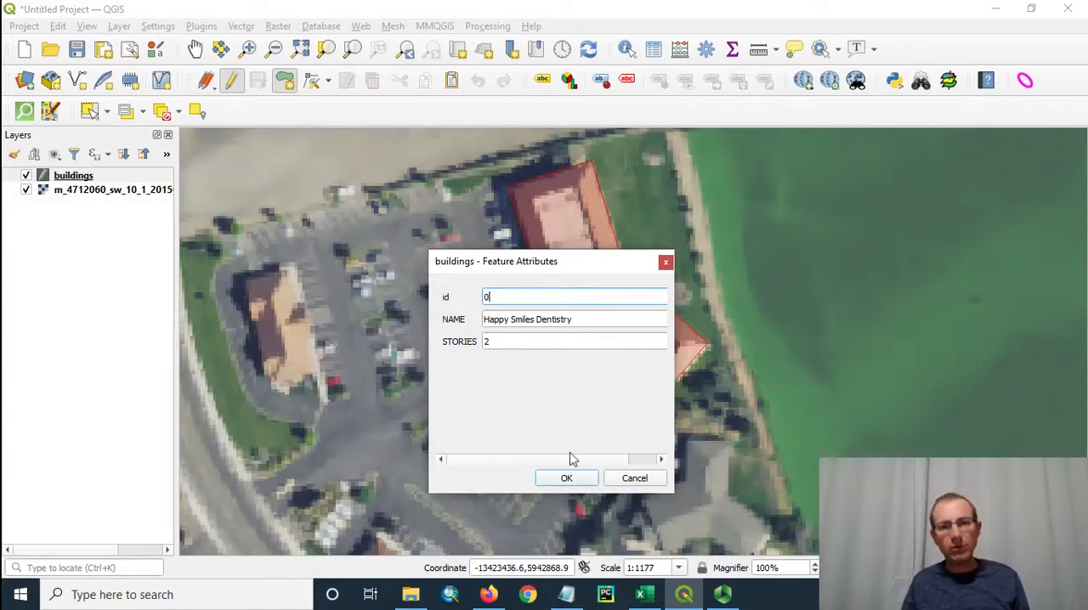
click(571, 476)
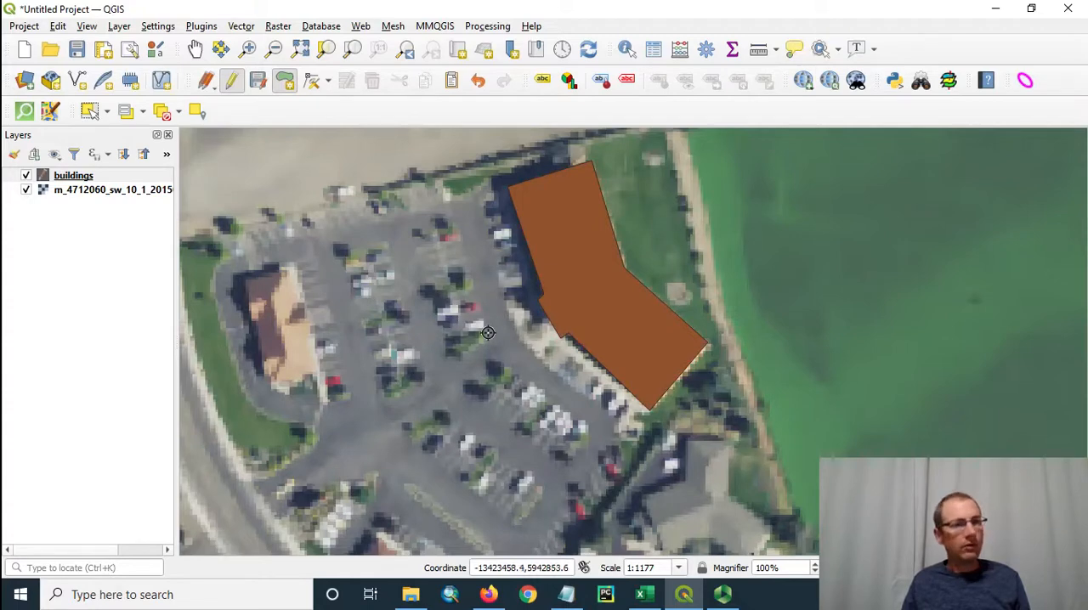
scroll(369, 352, down, 1)
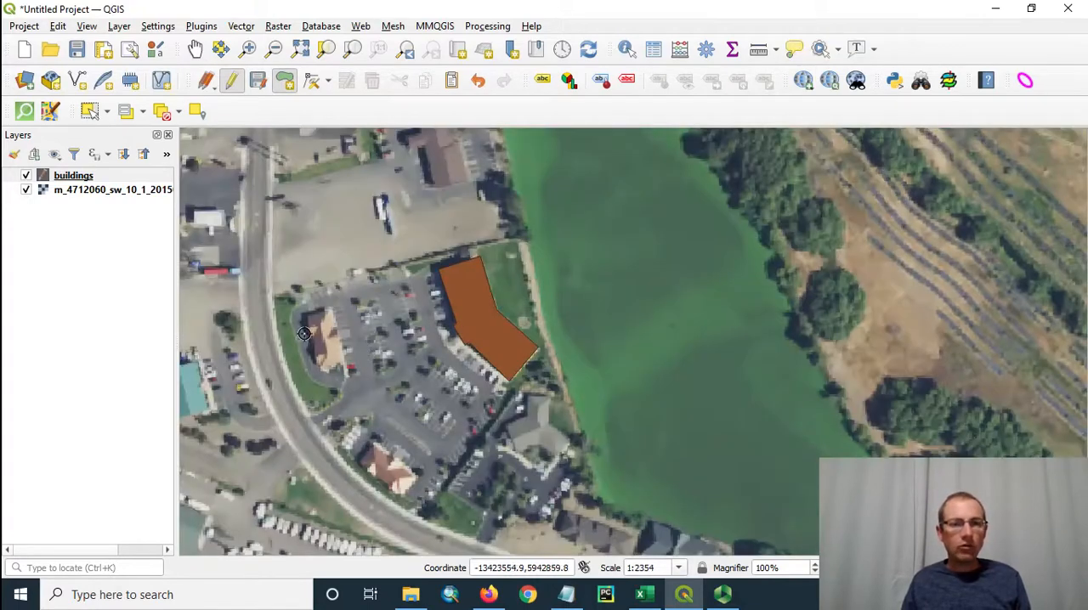
scroll(301, 331, up, 1)
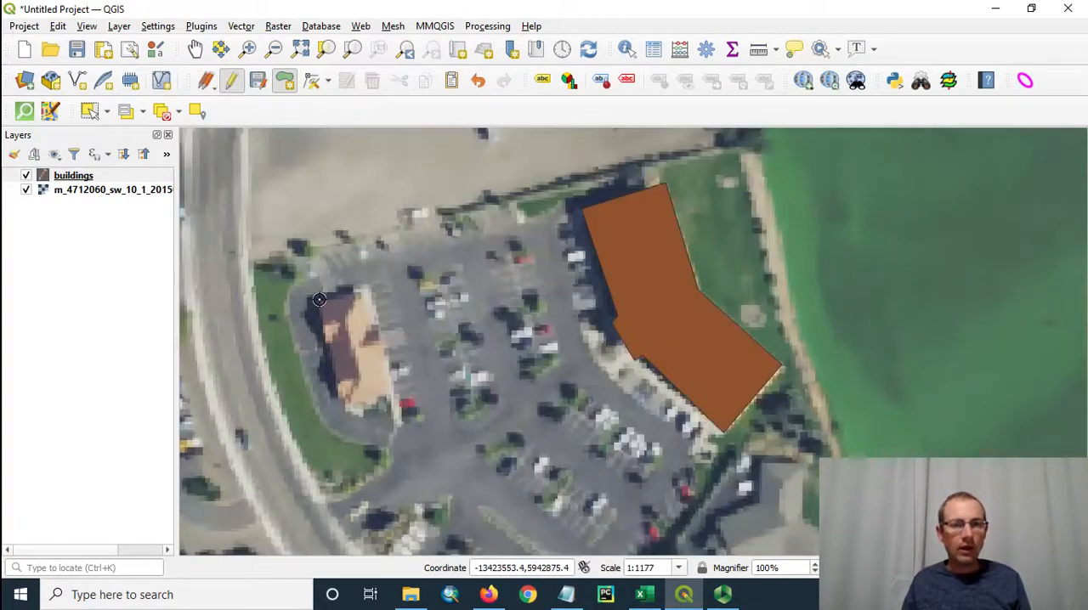
Trace the smaller building's four corners across the lot and finish the polygon.
click(319, 299)
click(367, 287)
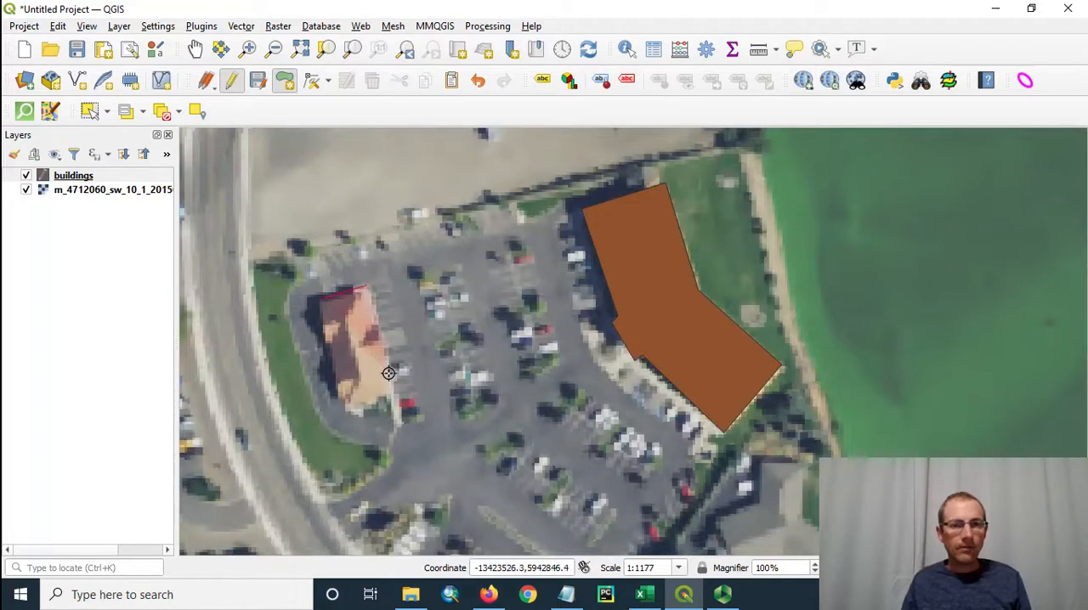
click(391, 388)
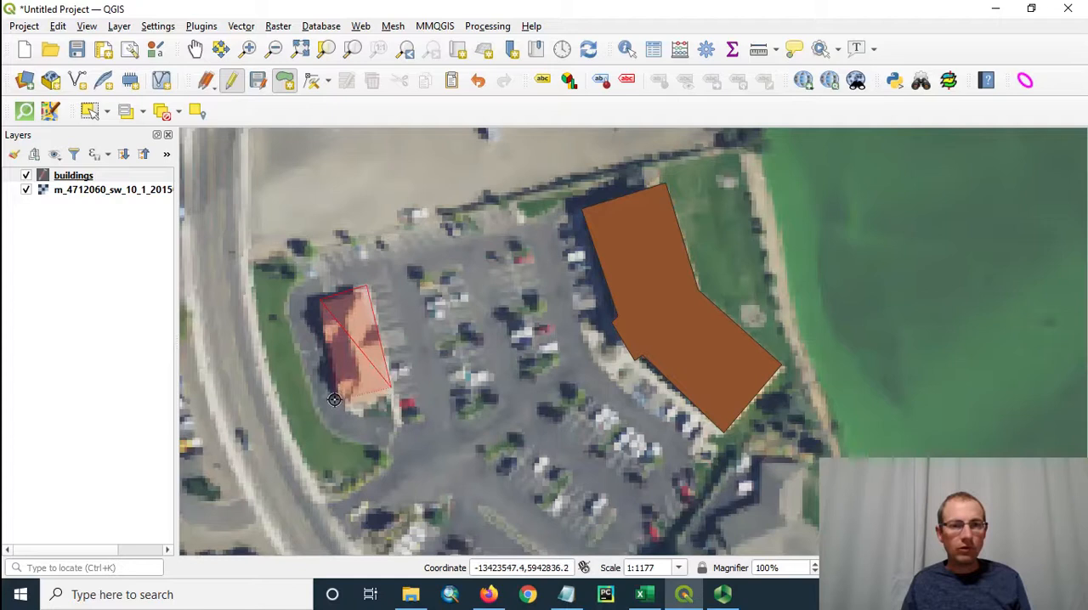
click(337, 400)
right_click(336, 399)
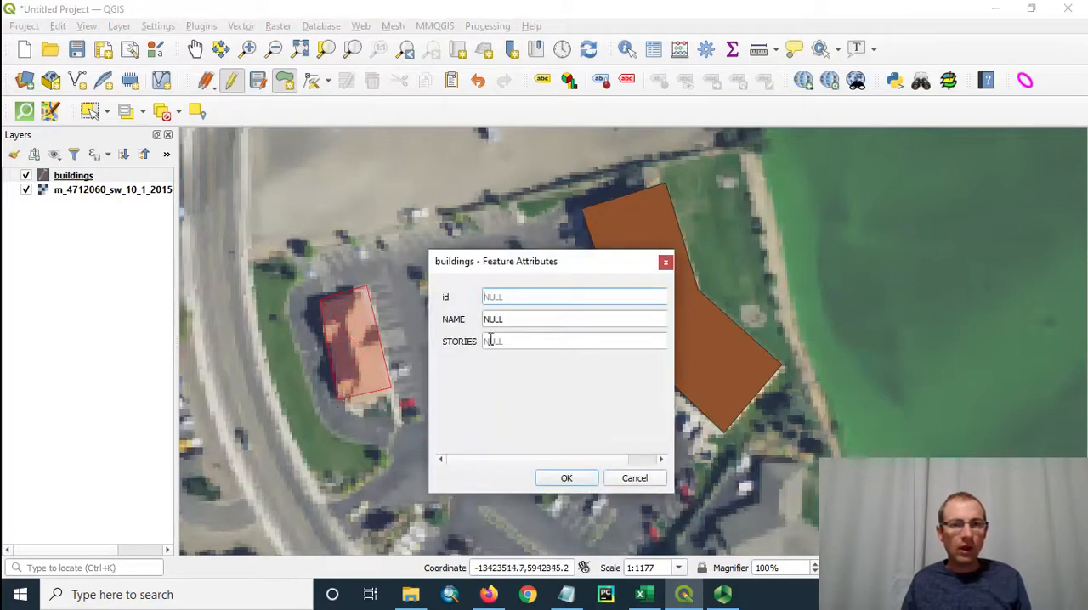
text(1)
Record the feature's NAME as Adam's Coffee Shop with its STORIES value and save it.
click(528, 322)
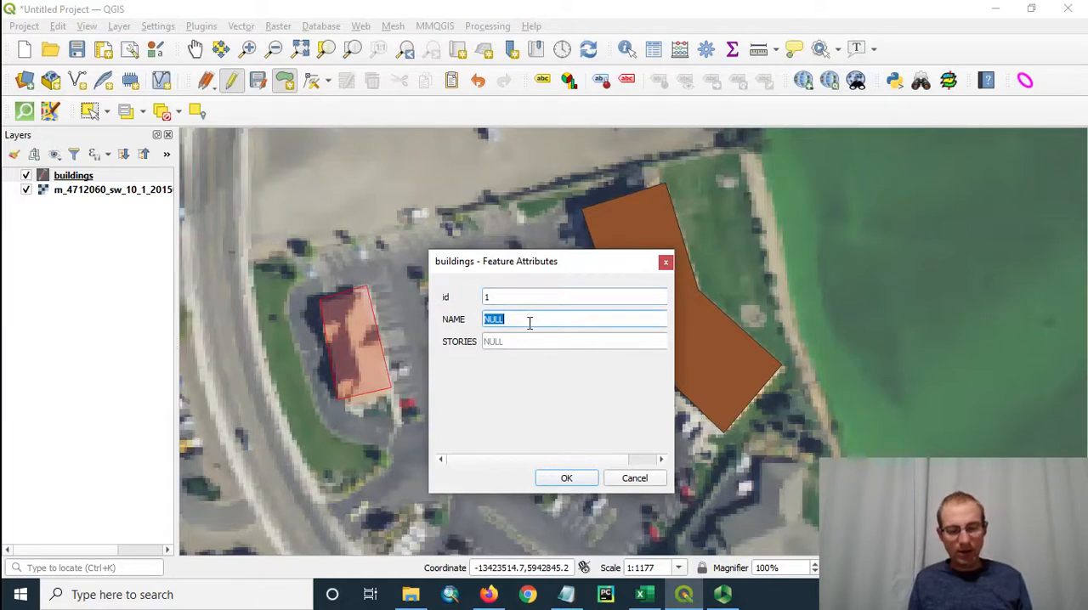
text(Adam)
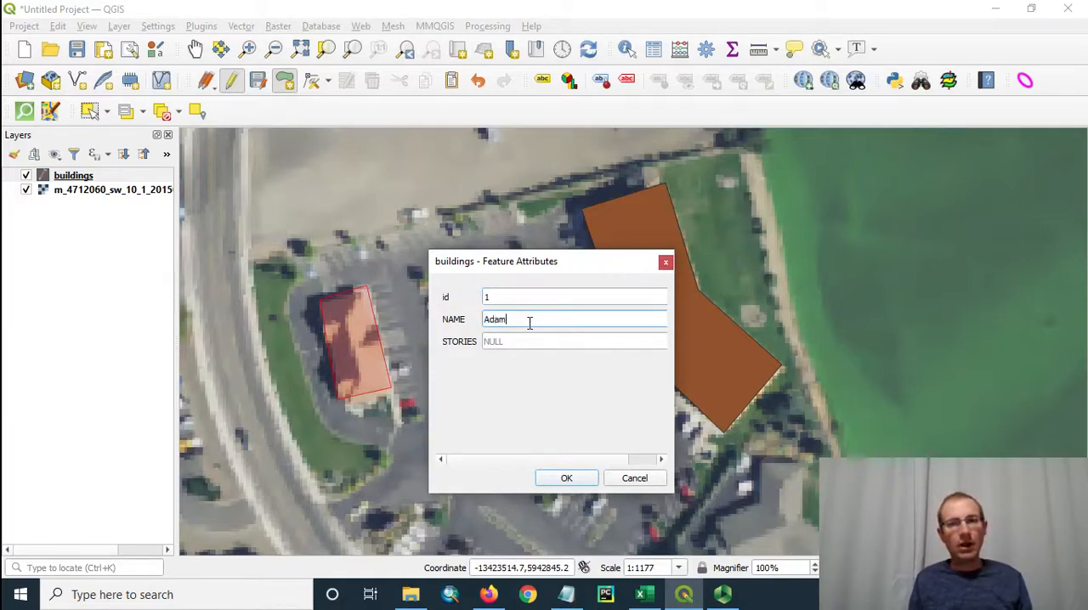
text('s Coffee S)
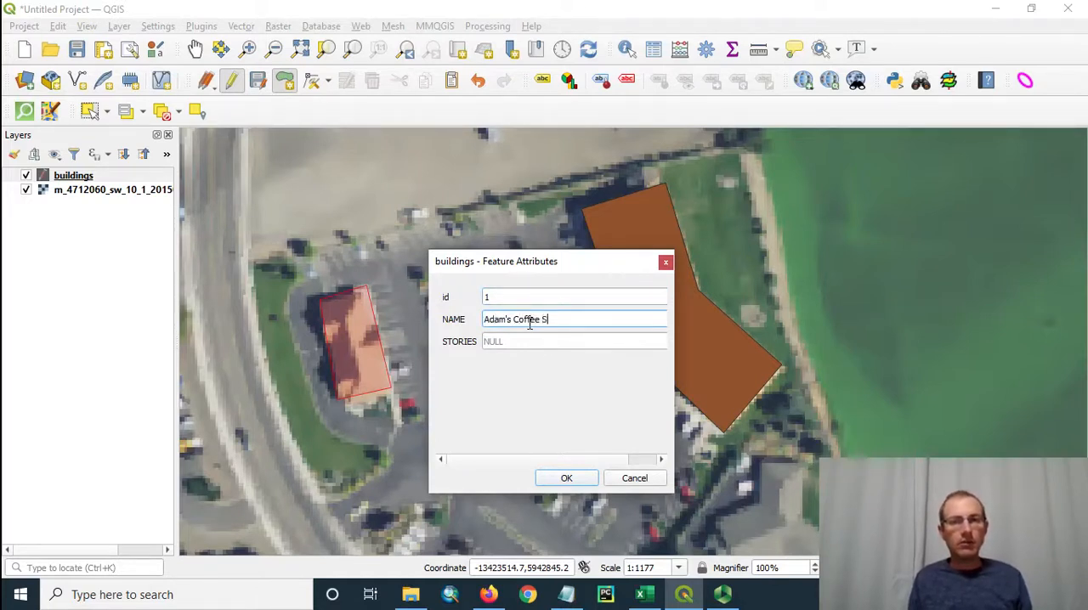
text(hop)
click(533, 341)
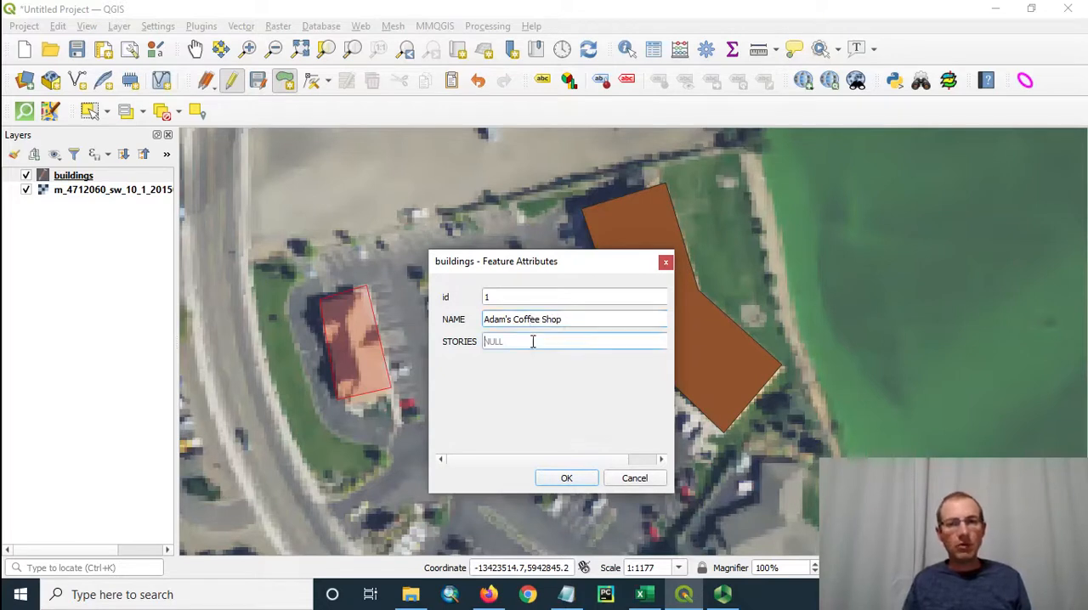
text(1)
click(546, 479)
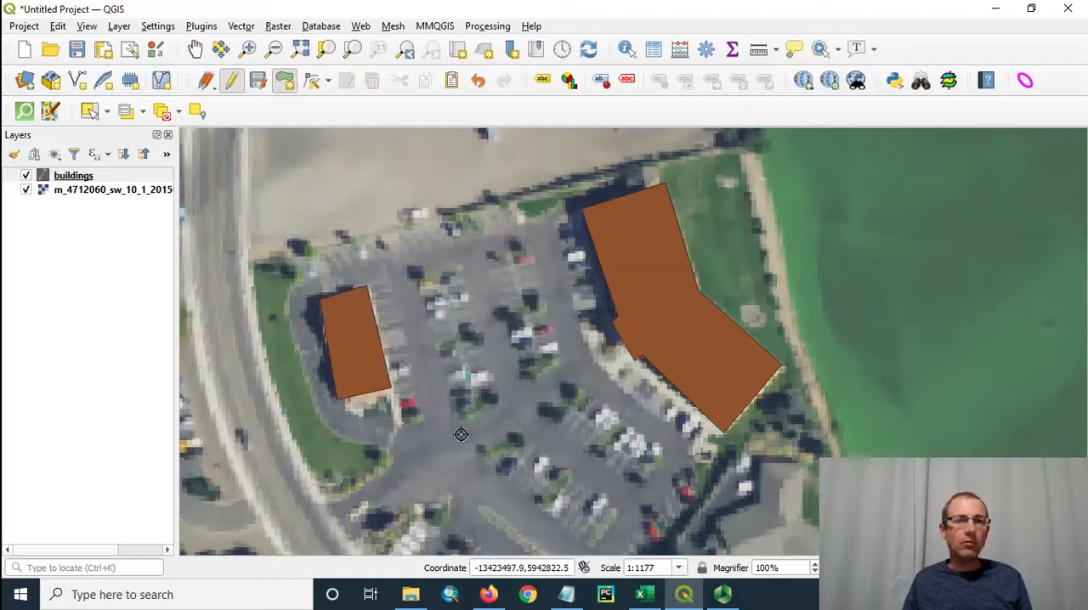
scroll(491, 424, down, 1)
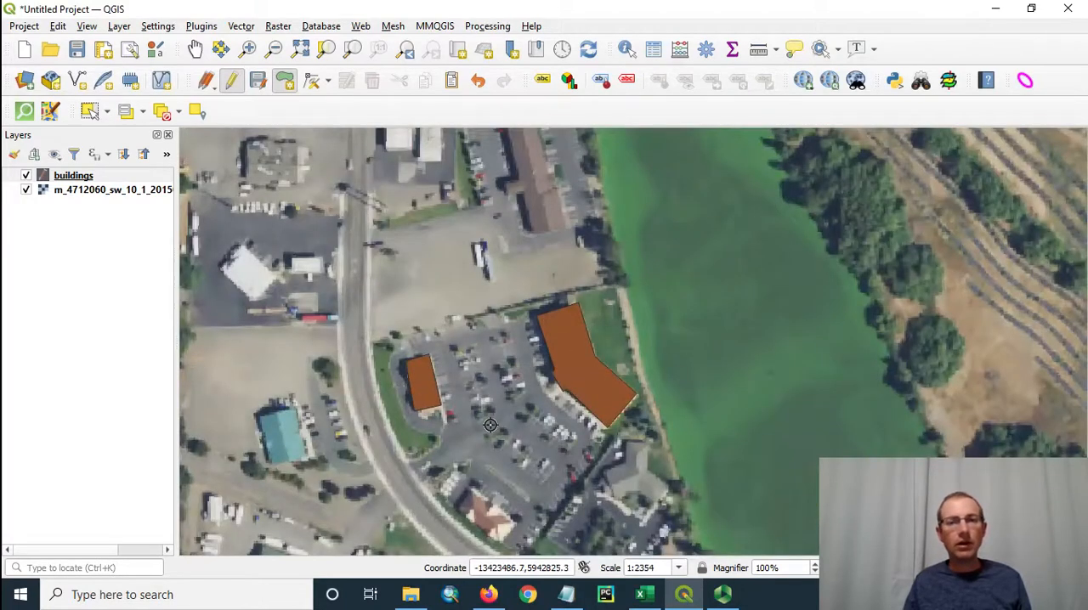
scroll(491, 424, down, 1)
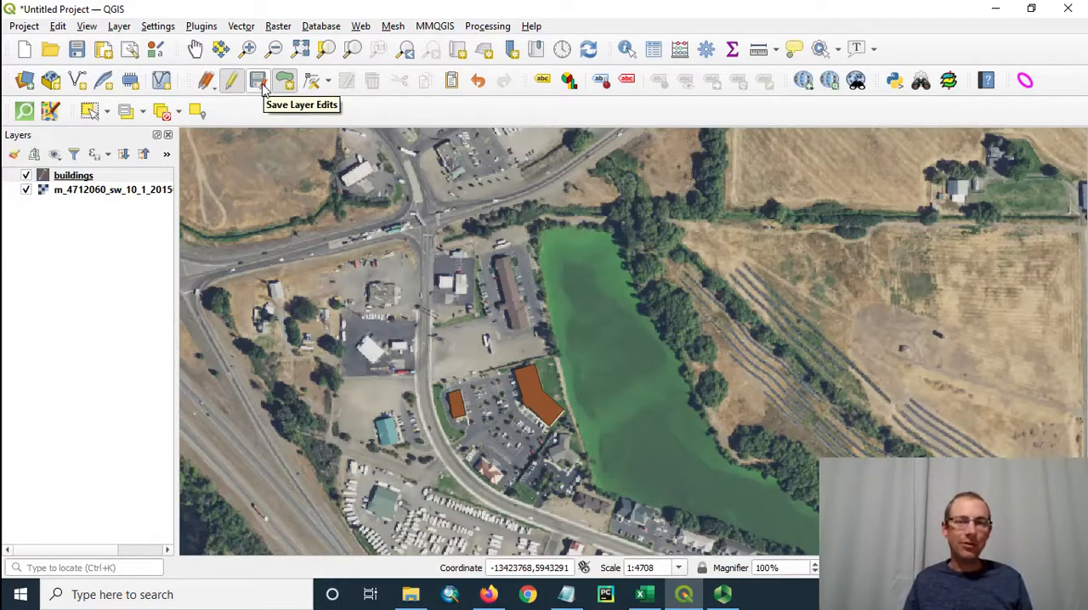
Save the buildings layer edits and end editing with both polygons kept.
click(258, 81)
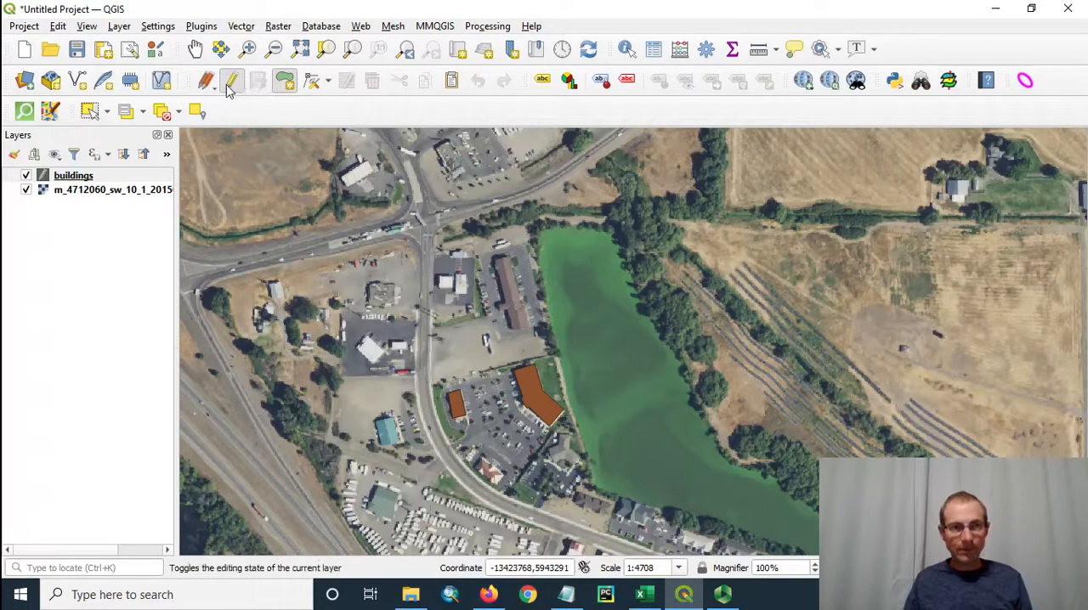
click(230, 85)
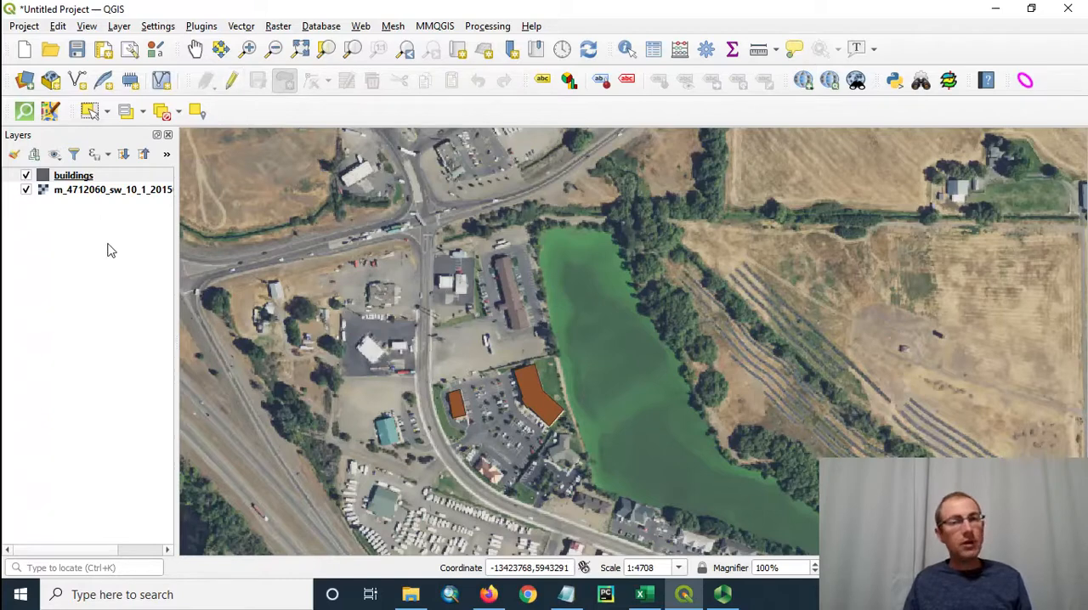
scroll(456, 453, up, 1)
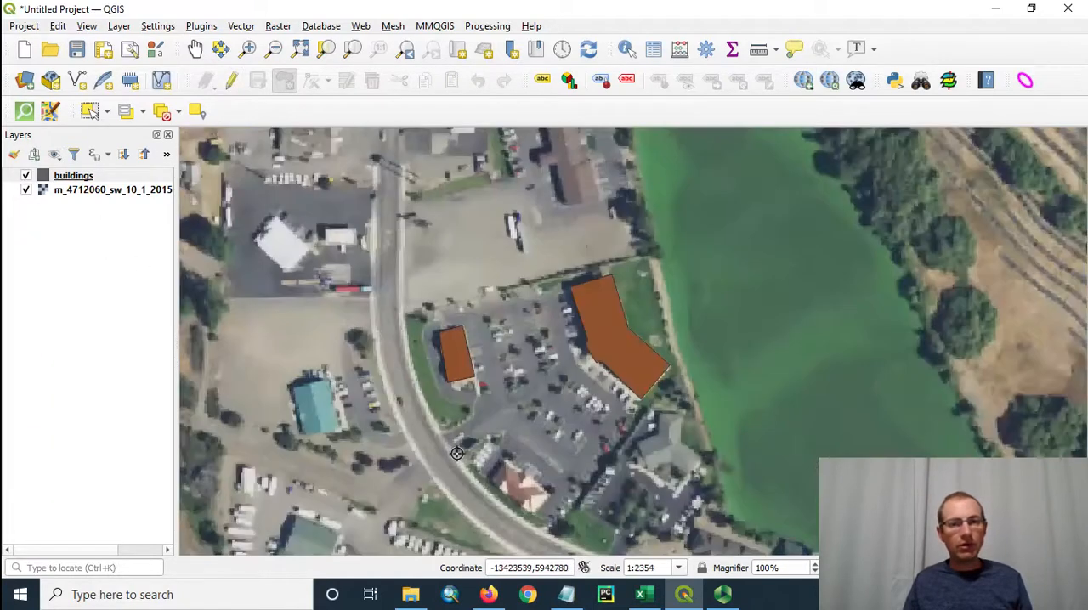
Start a new shapefile roads.shp as a Line layer in the project CRS EPSG:3857.
click(78, 82)
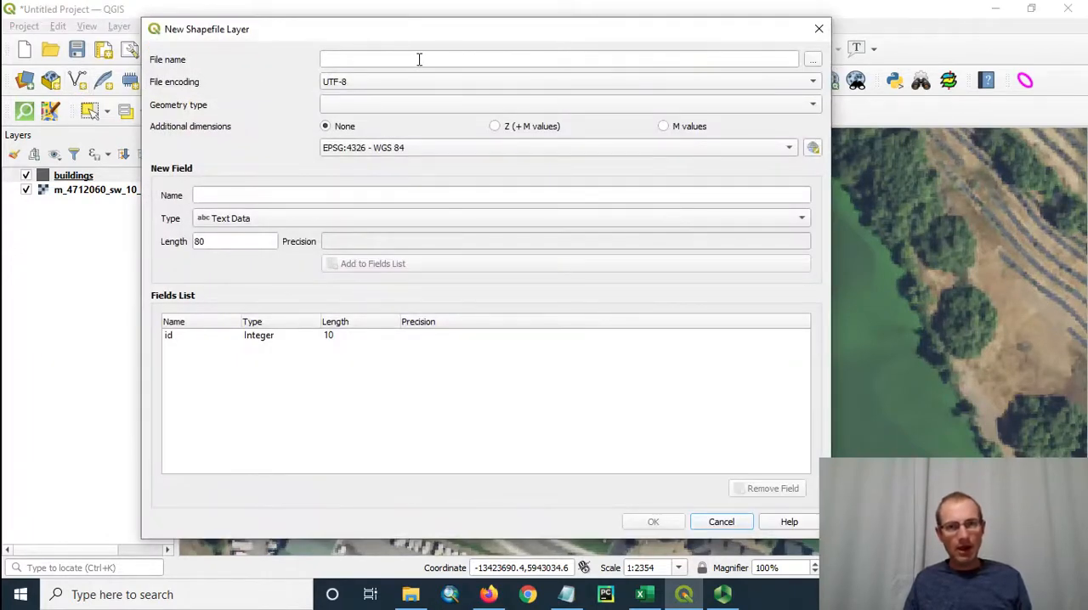
click(813, 60)
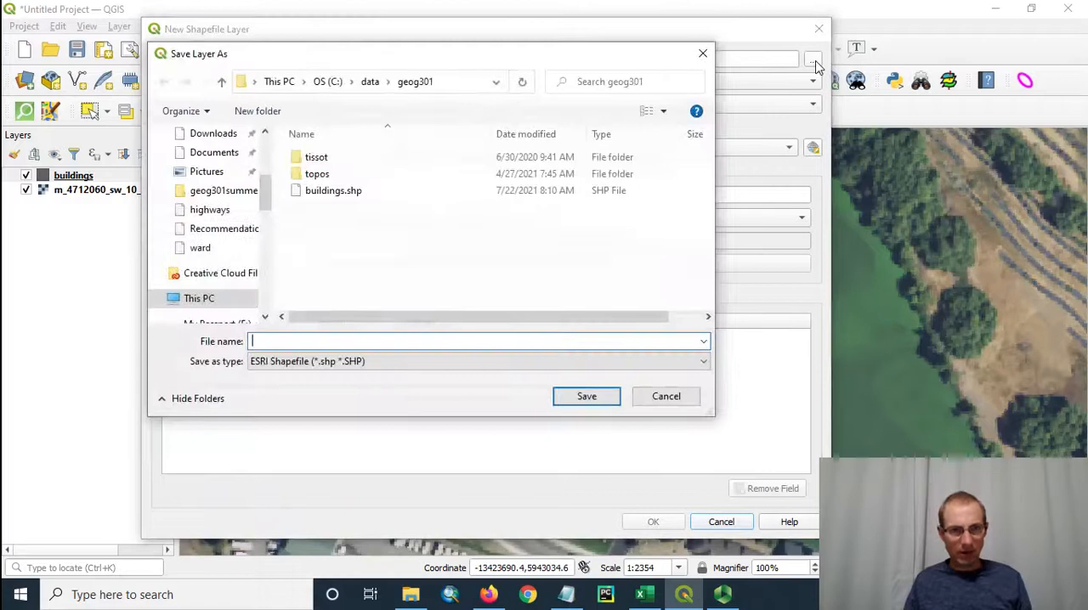
text(roa)
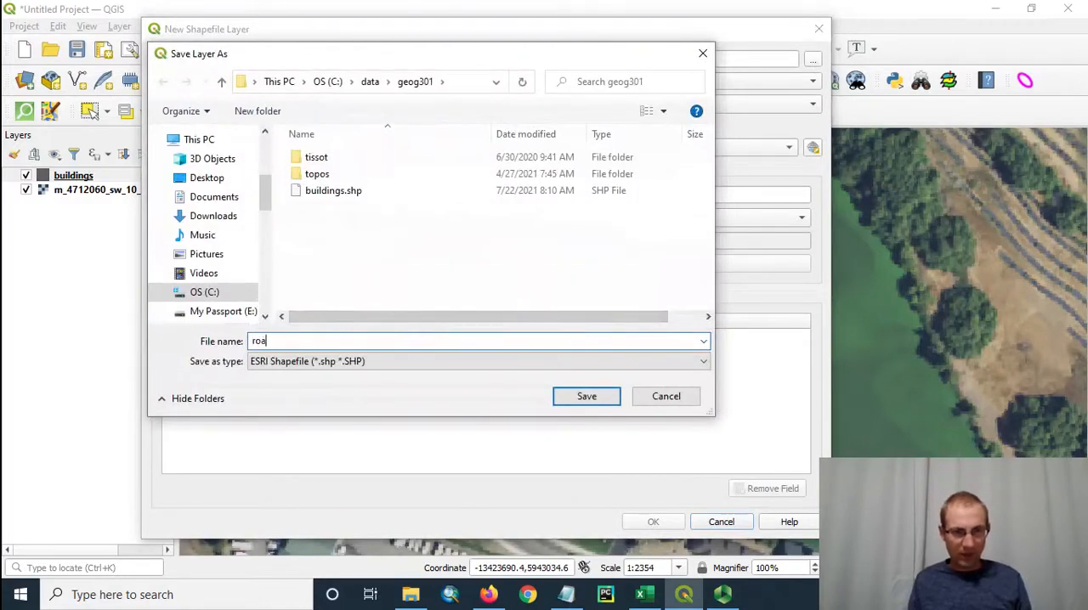
text(ds)
click(554, 394)
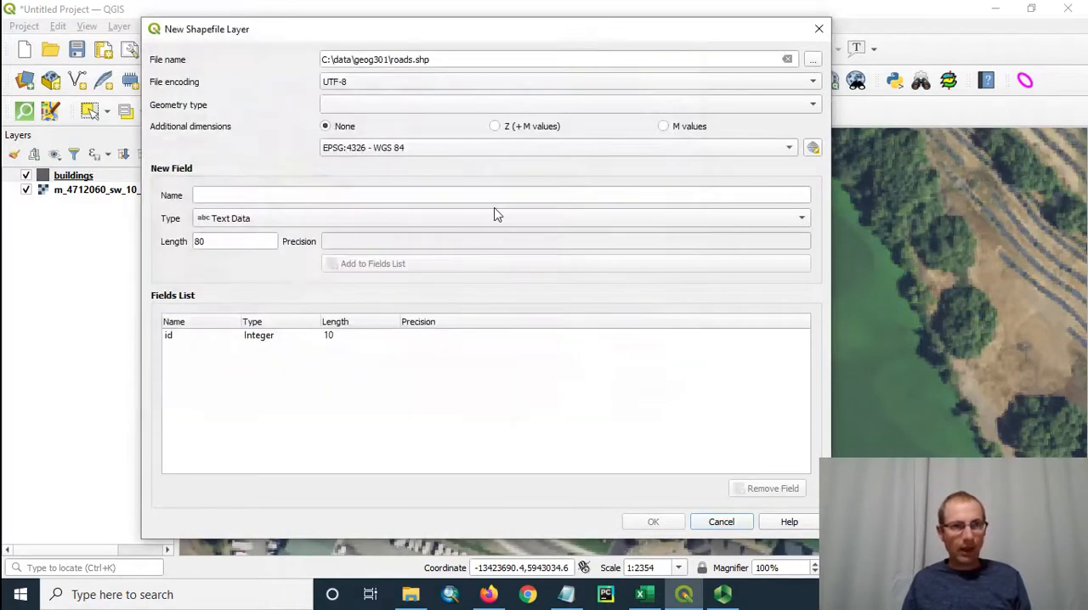
click(430, 105)
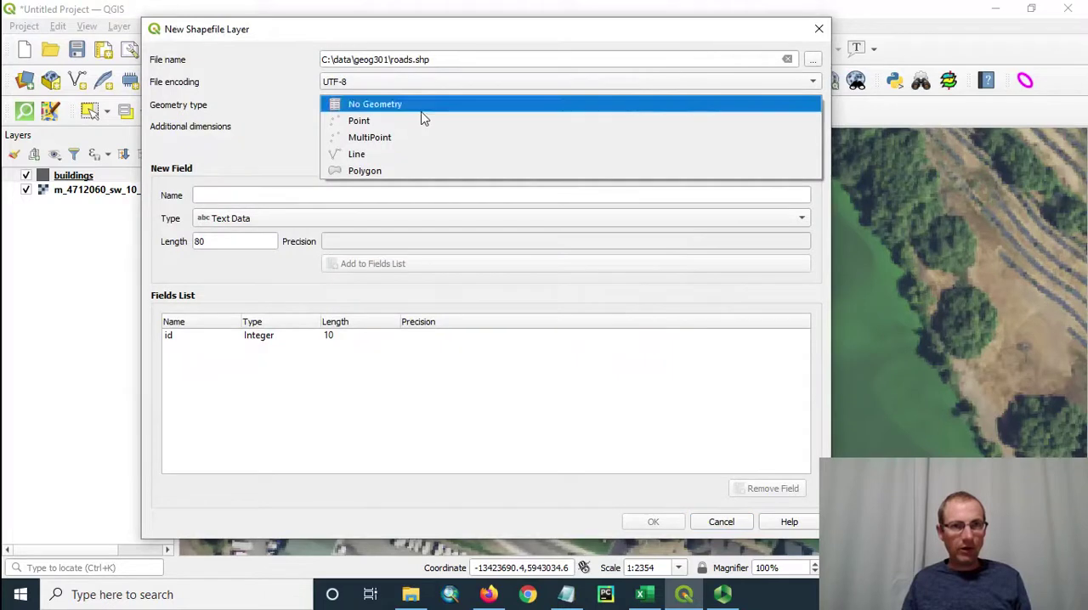
click(403, 153)
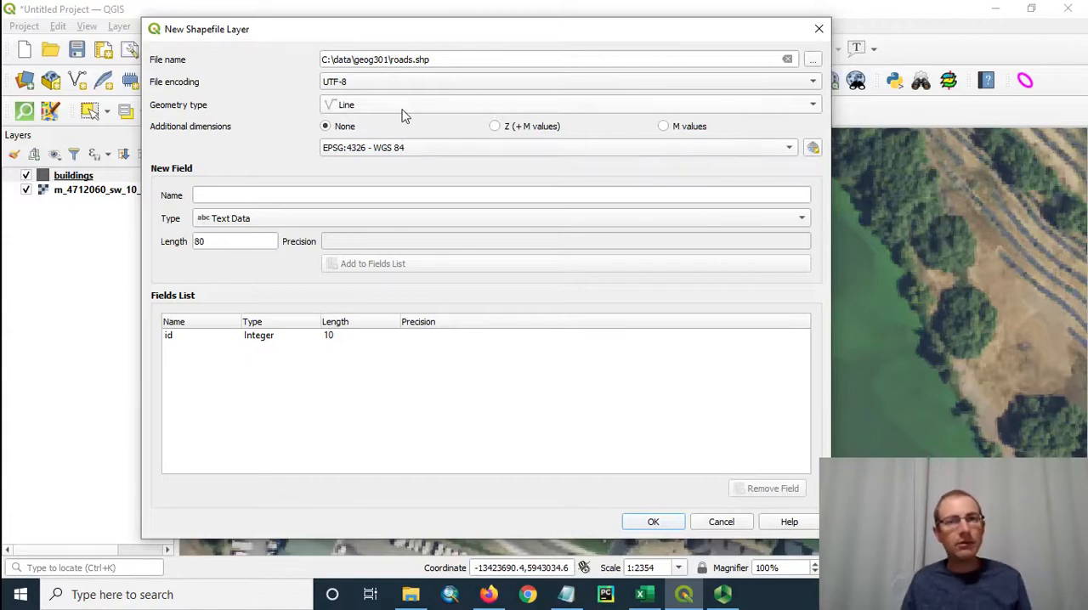
click(789, 153)
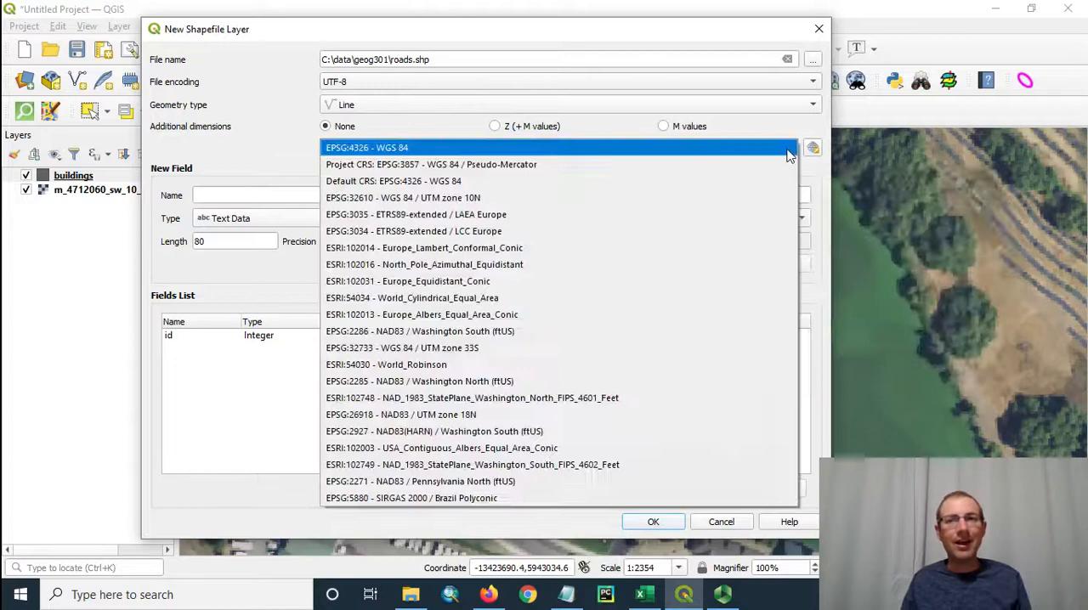
click(767, 166)
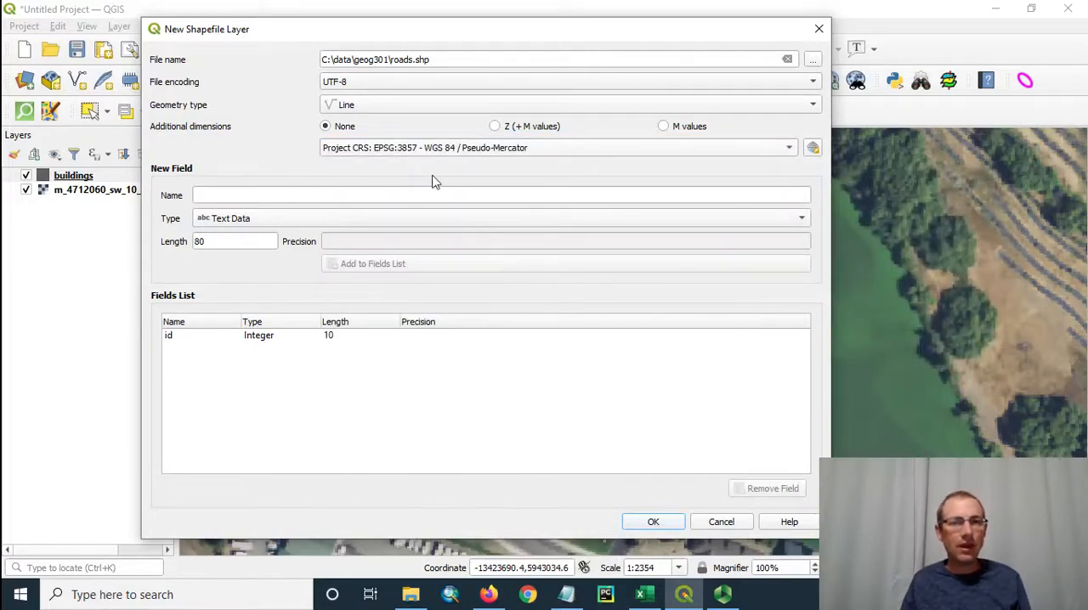
Add NAME and SURFACE text fields and create the roads layer.
click(404, 196)
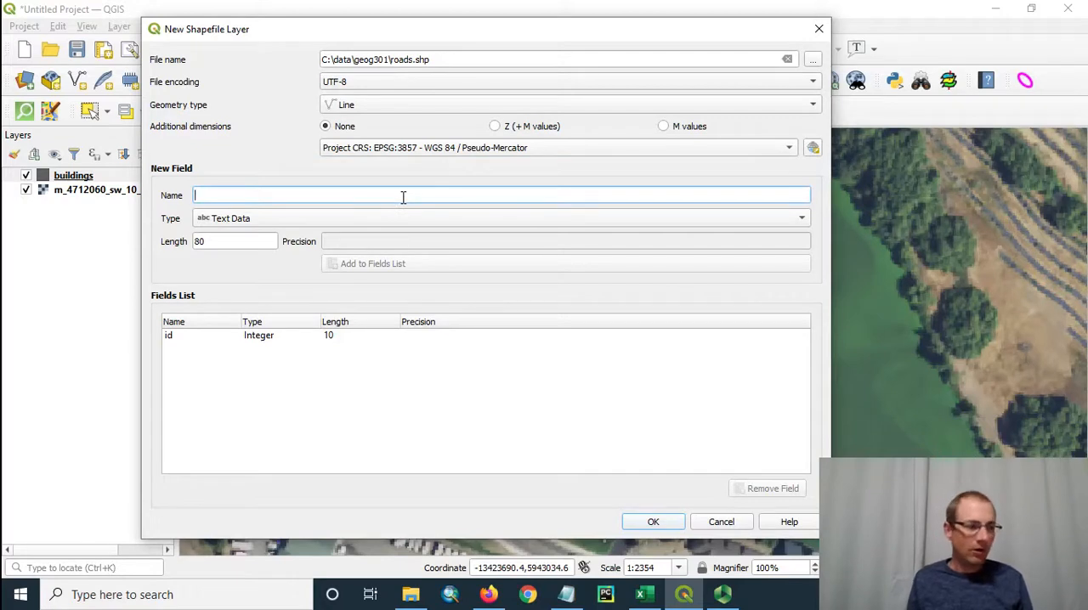
text(NAME)
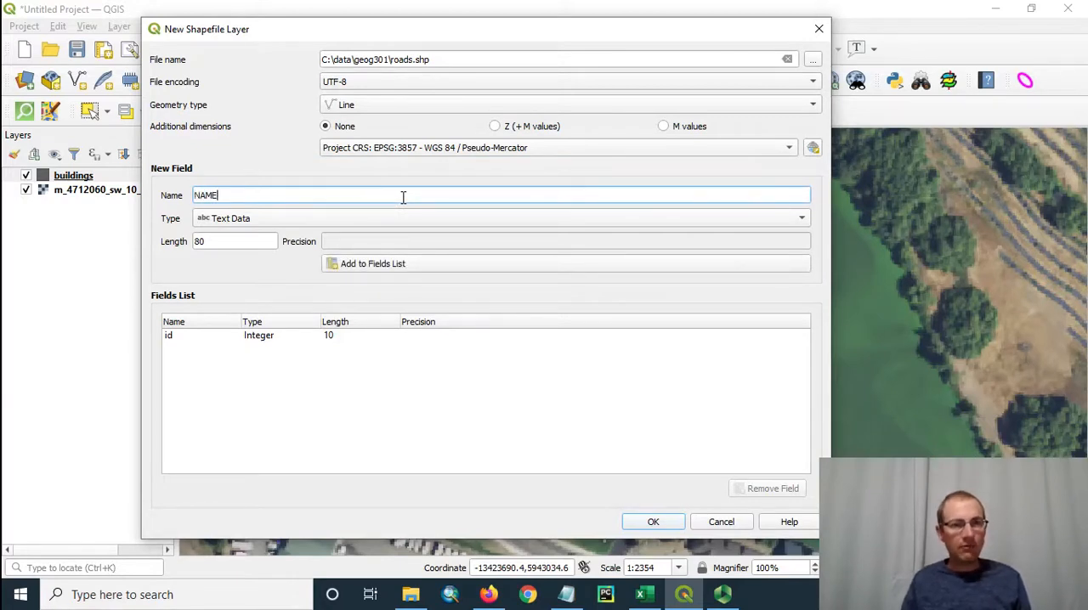
click(434, 265)
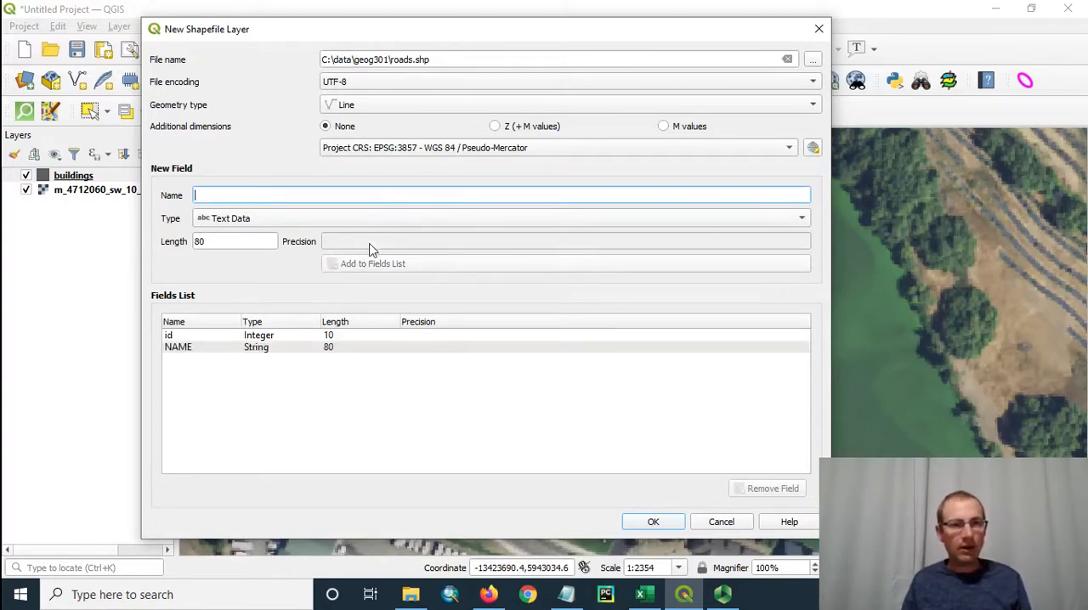
click(291, 197)
text(SURFACE)
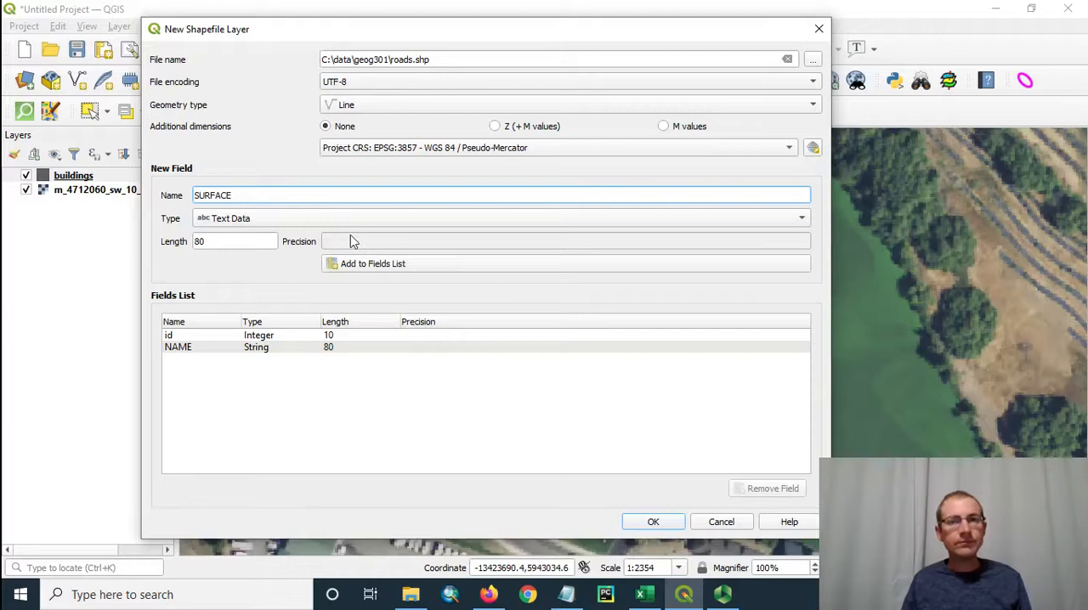
click(364, 267)
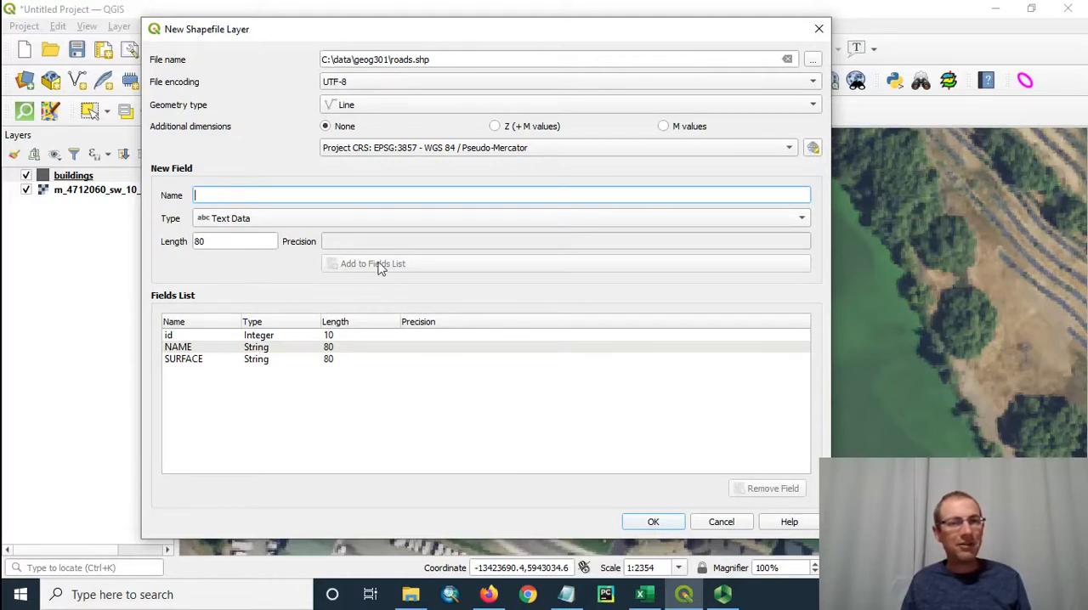
click(652, 521)
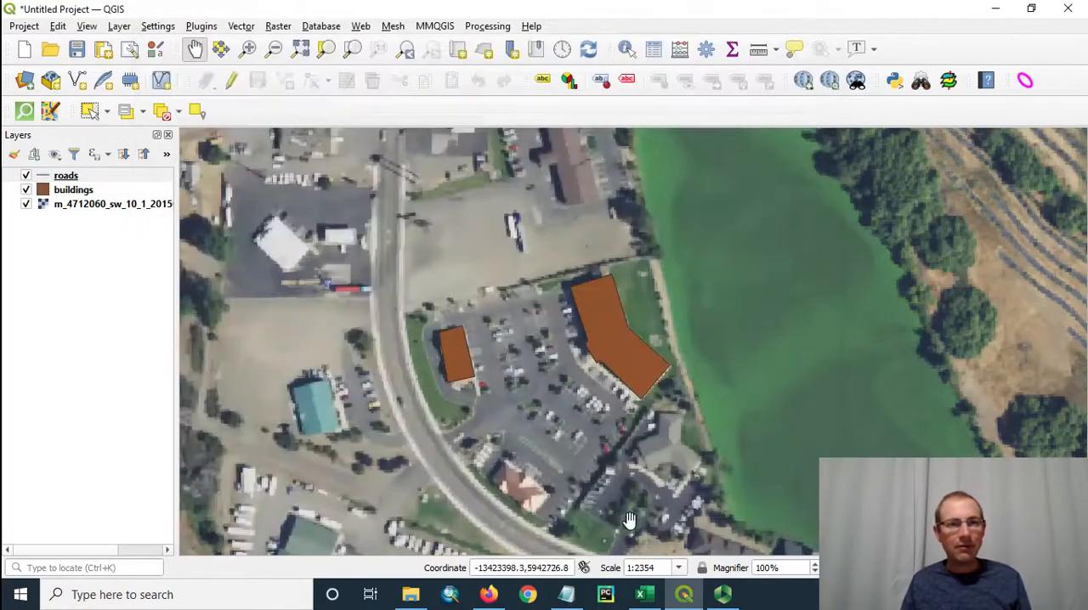
Begin editing the roads layer in line-drawing mode with the road framed.
click(125, 179)
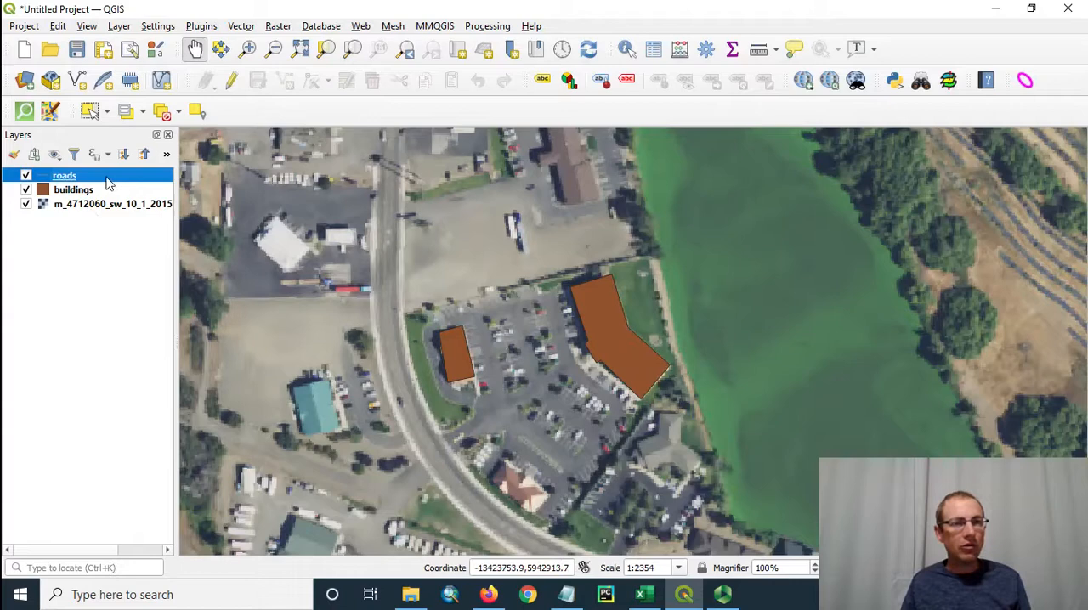
click(228, 84)
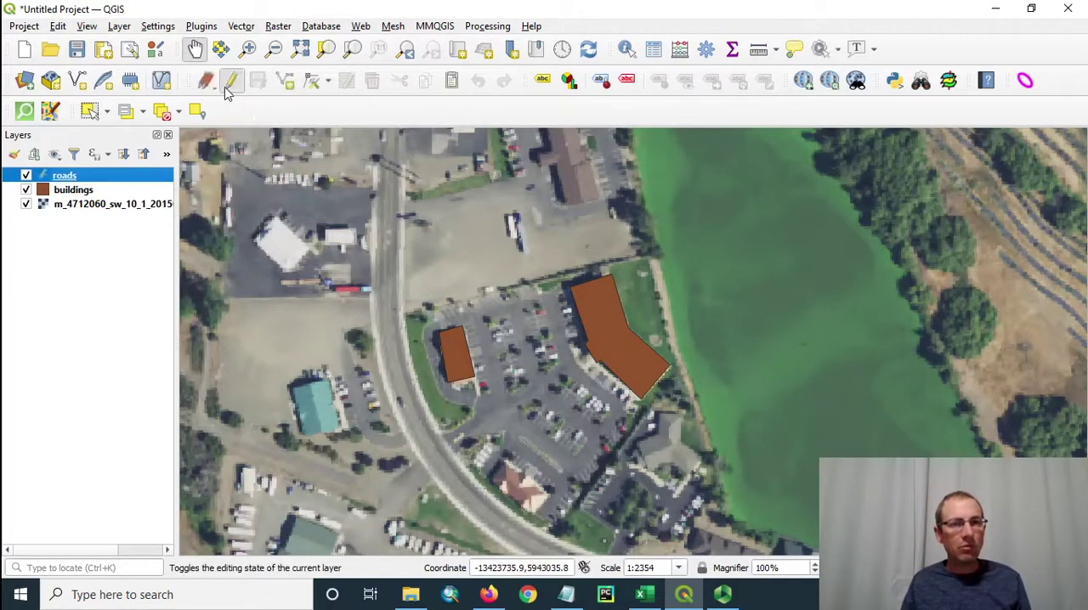
click(284, 81)
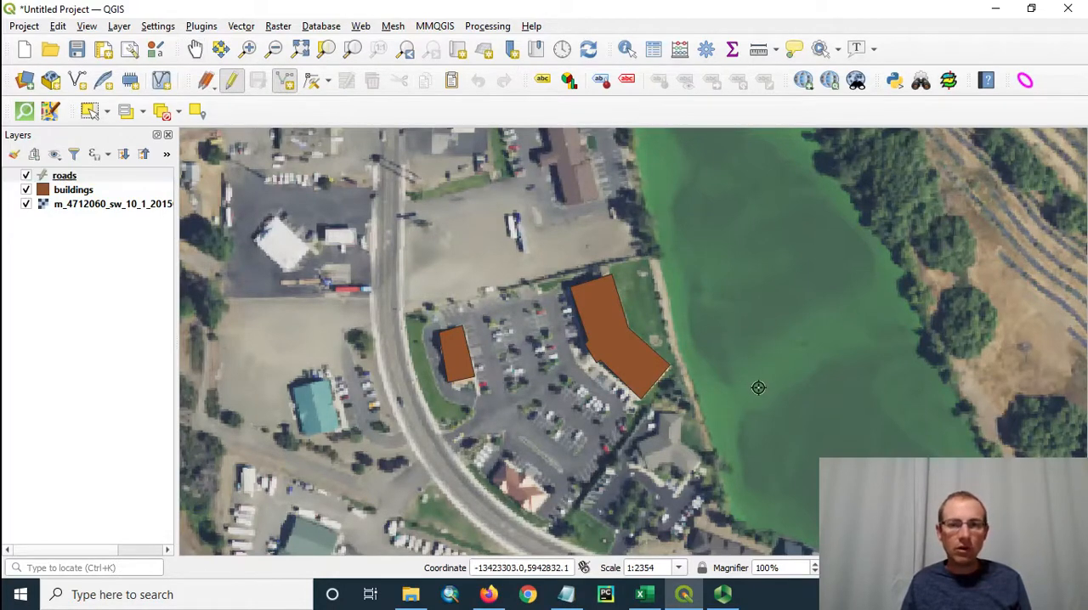
mouse_move(757, 383)
mouse_down()
mouse_move(721, 356)
mouse_move(759, 310)
mouse_up()
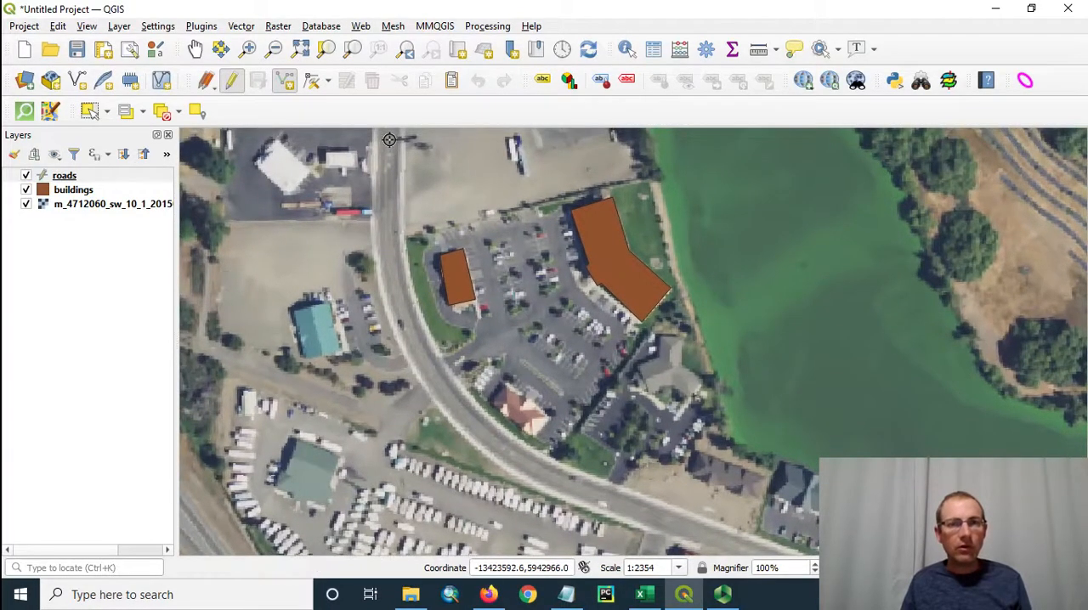
Trace the curving main road from its top down to the map's bottom edge and finish it.
click(388, 203)
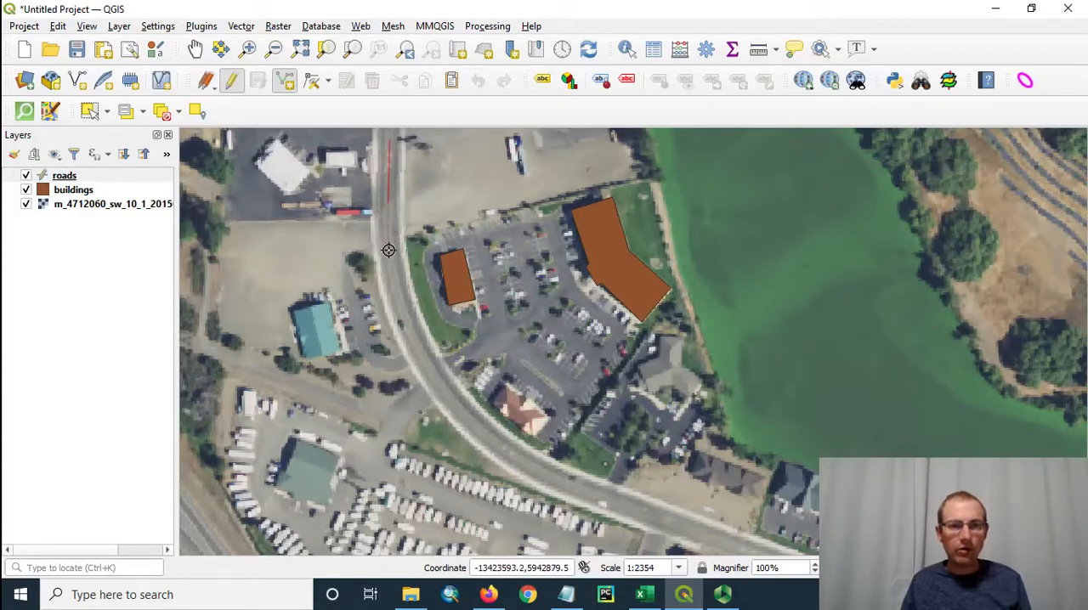
click(389, 250)
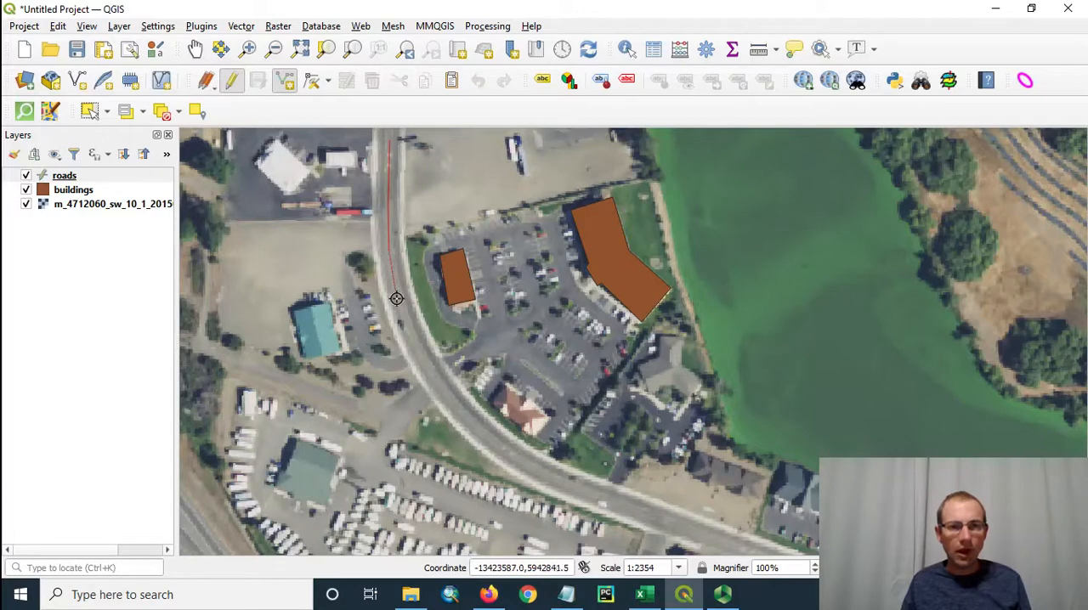
click(413, 334)
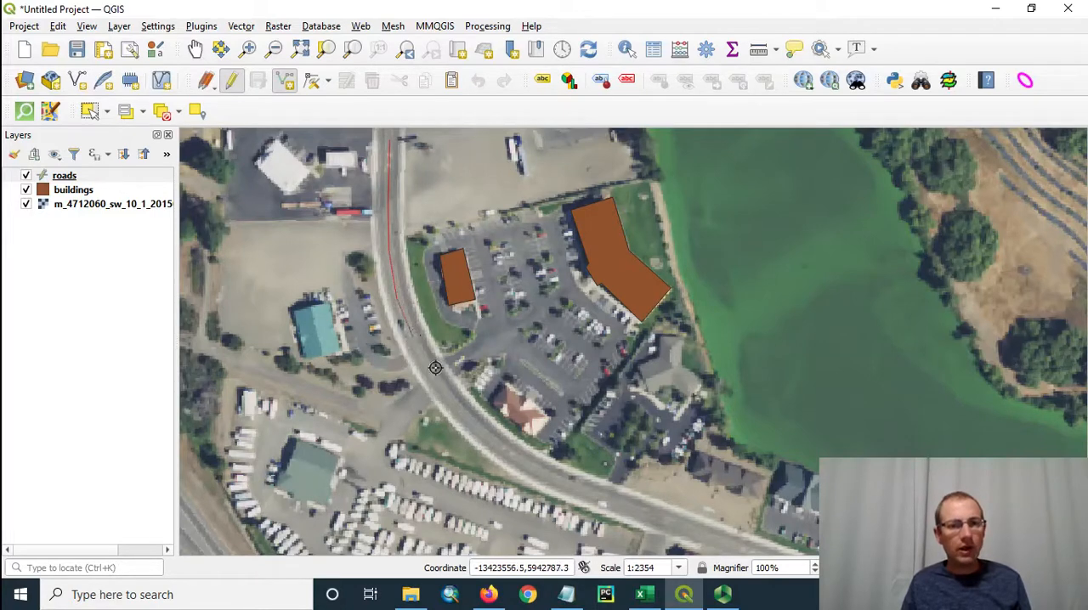
click(449, 397)
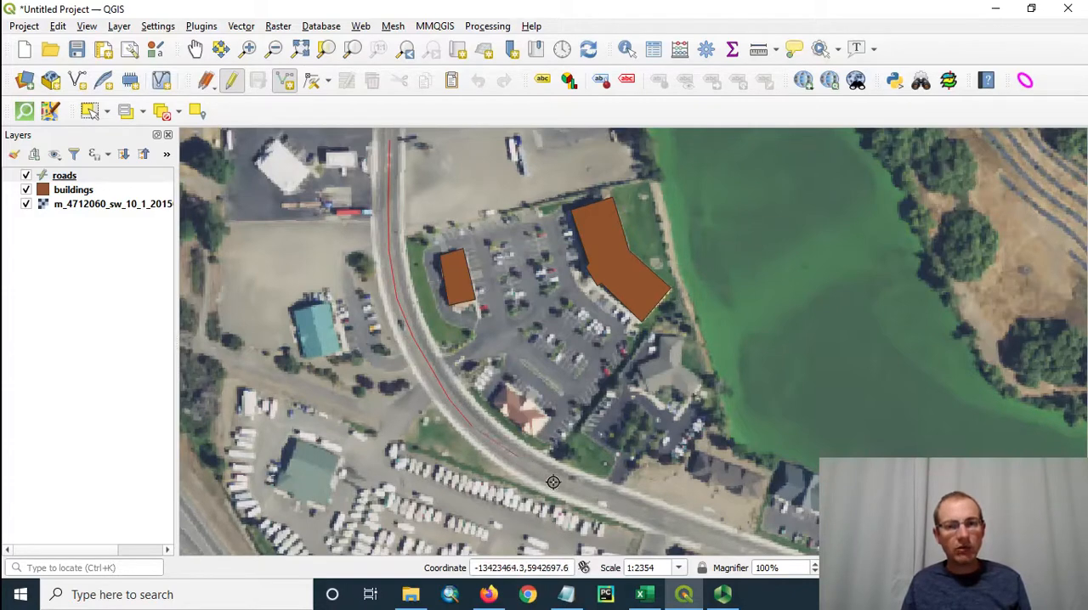
click(748, 550)
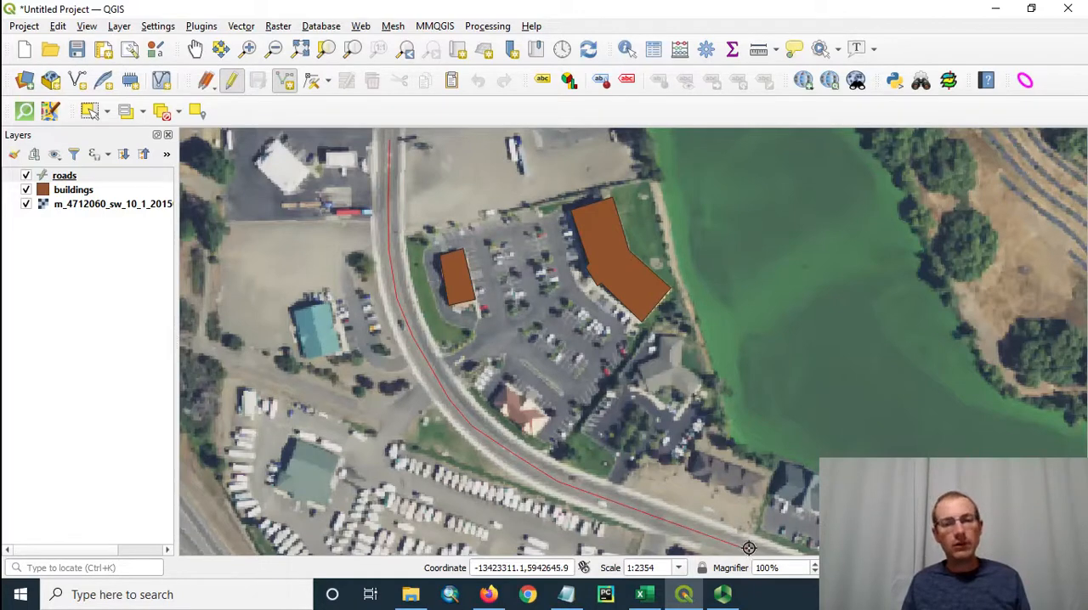
right_click(748, 549)
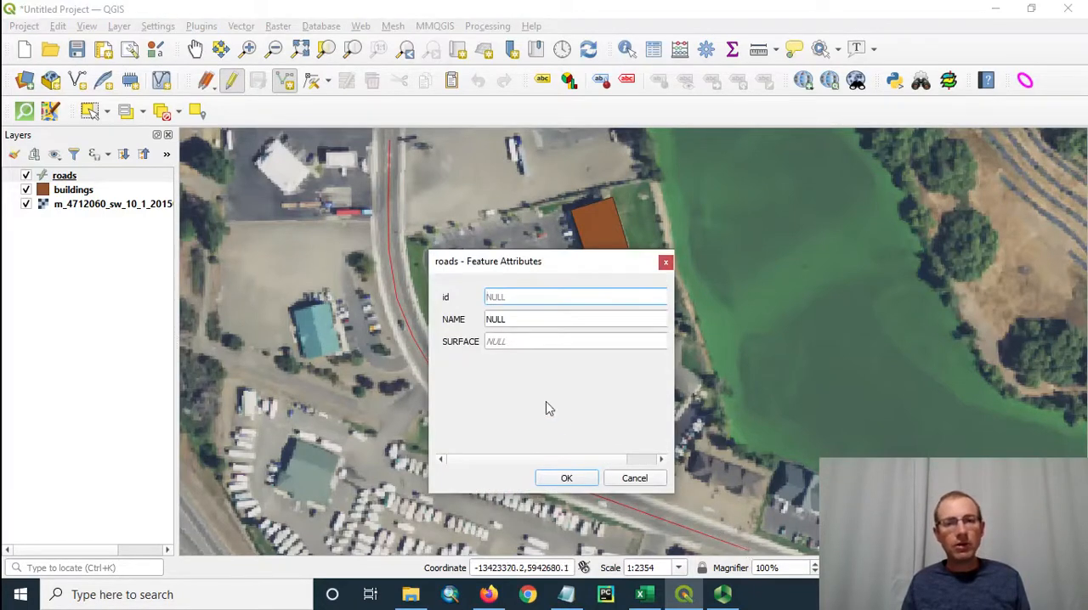
text(0)
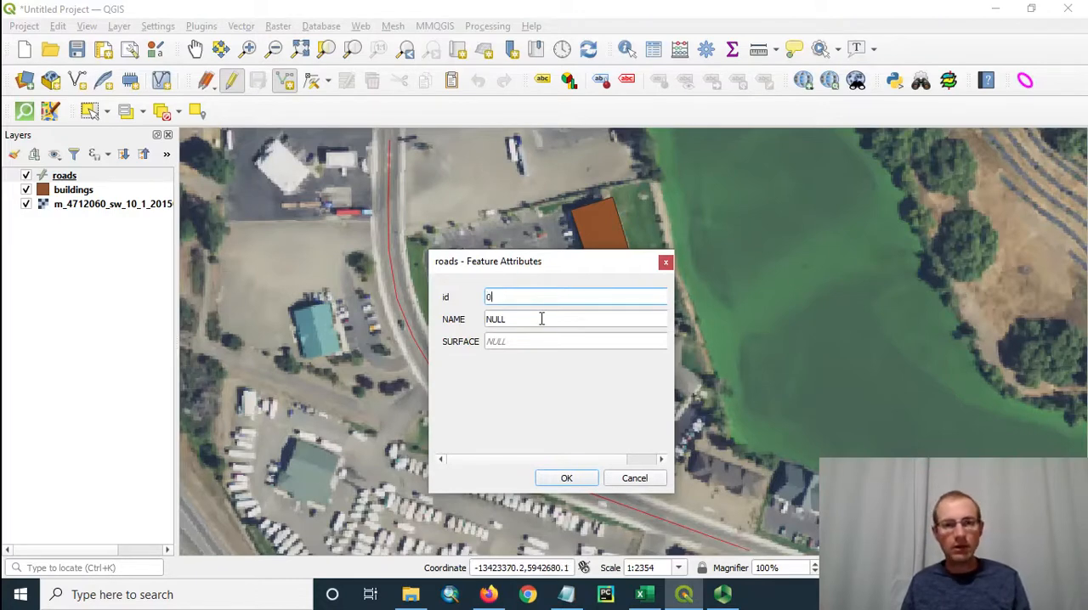
Enter id 0, NAME Dolarway Road, SURFACE Paved and commit the road feature.
key(Tab)
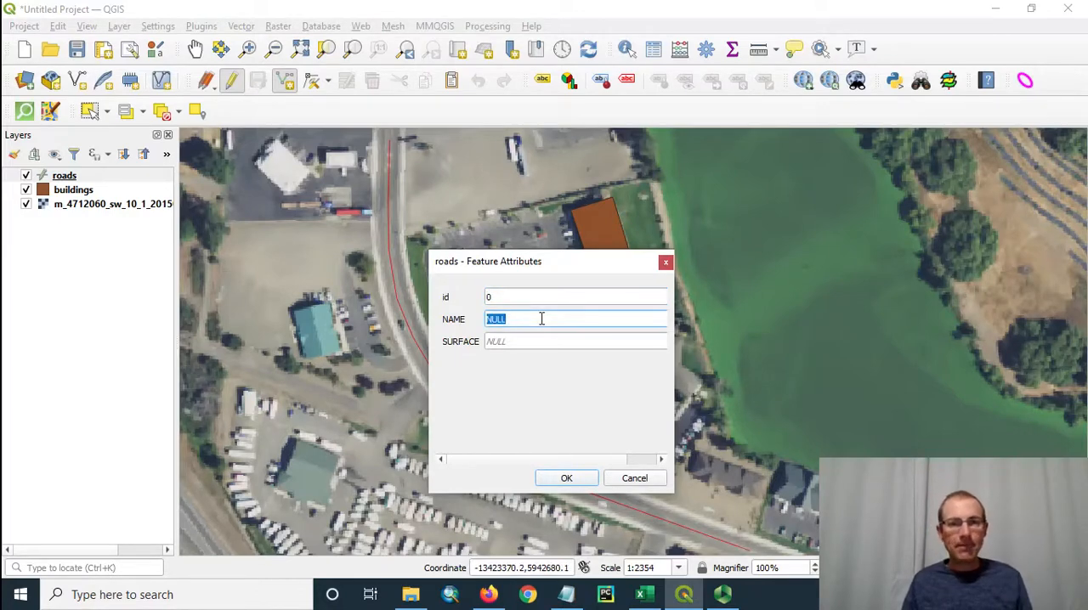
text(D)
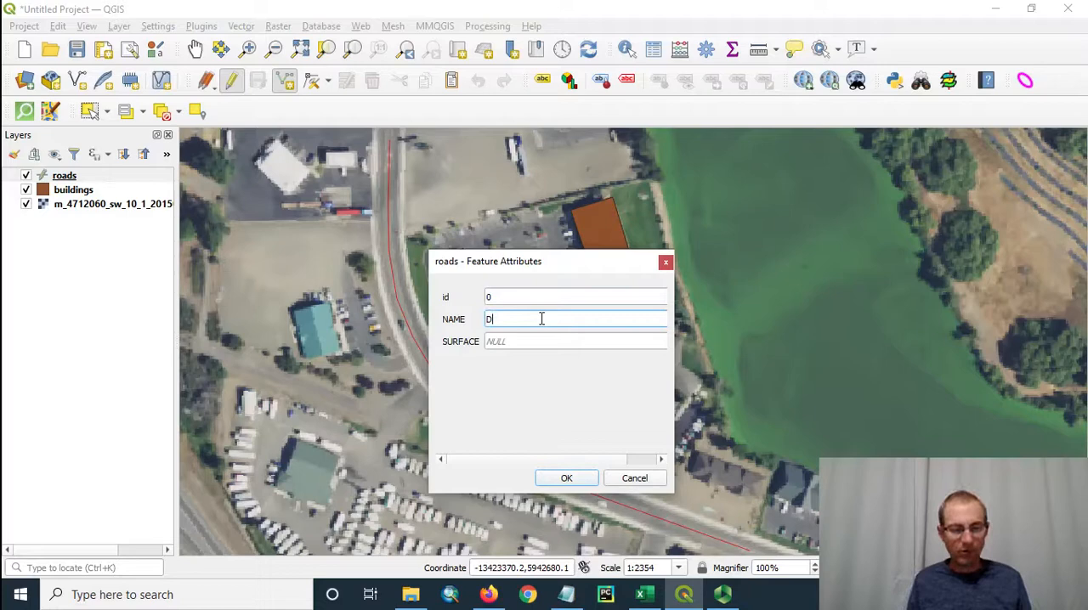
text(olarway Road)
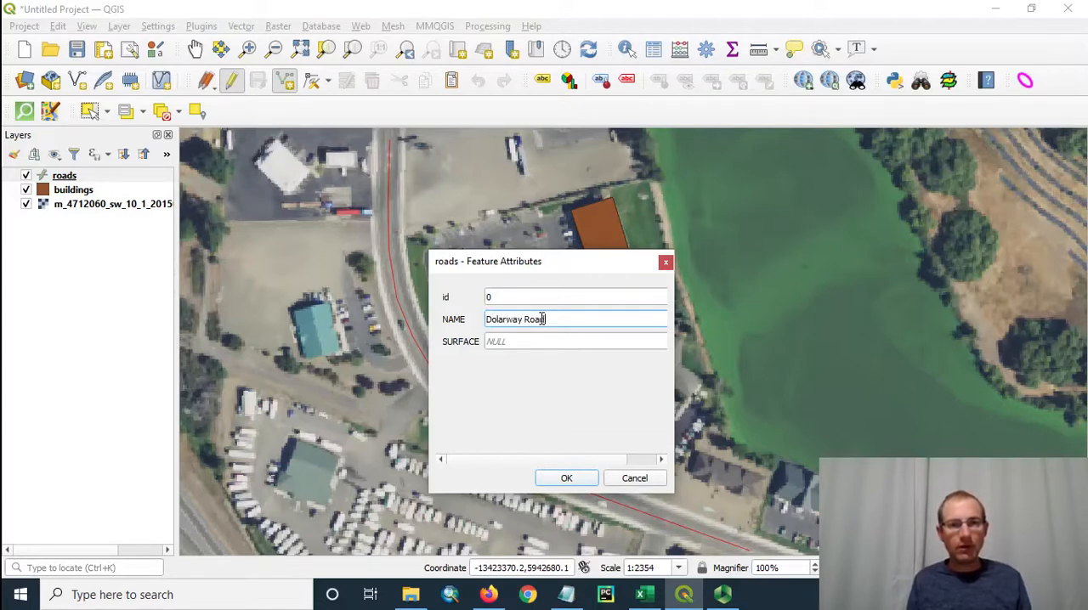
click(539, 342)
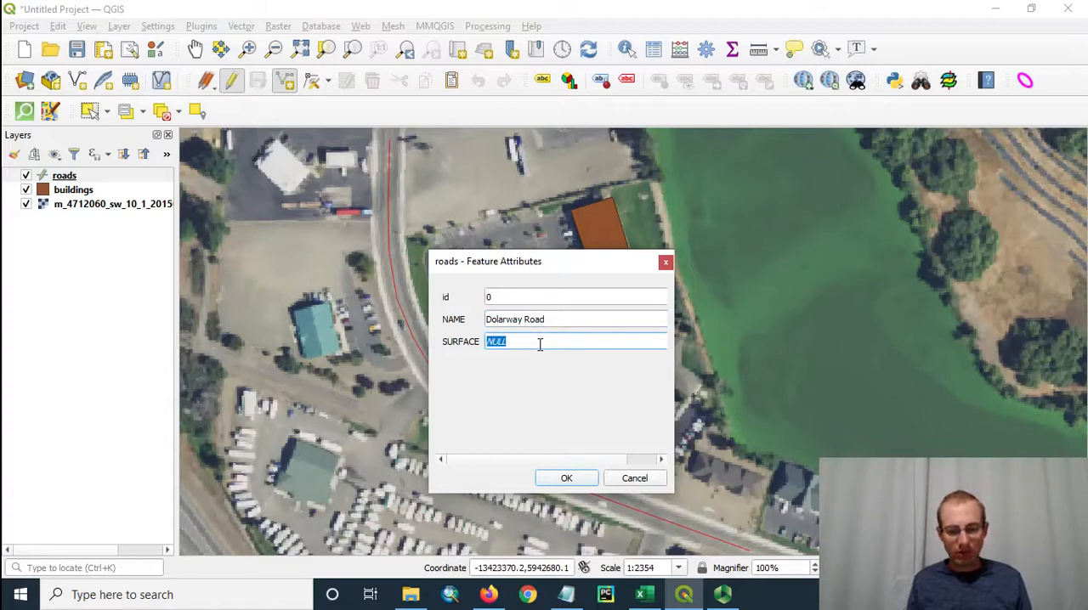
text(Paved)
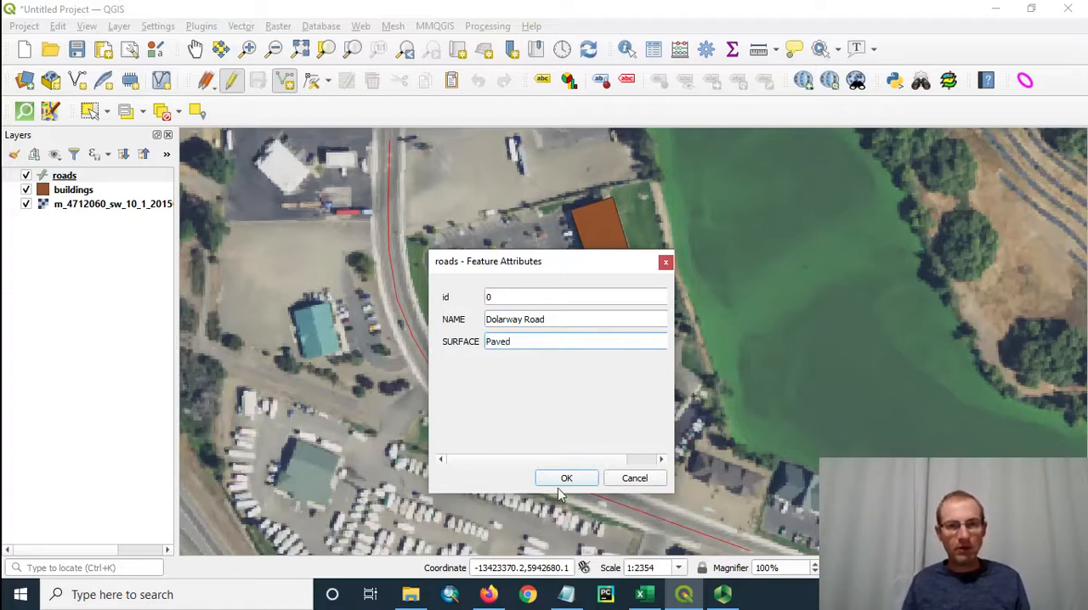
click(561, 479)
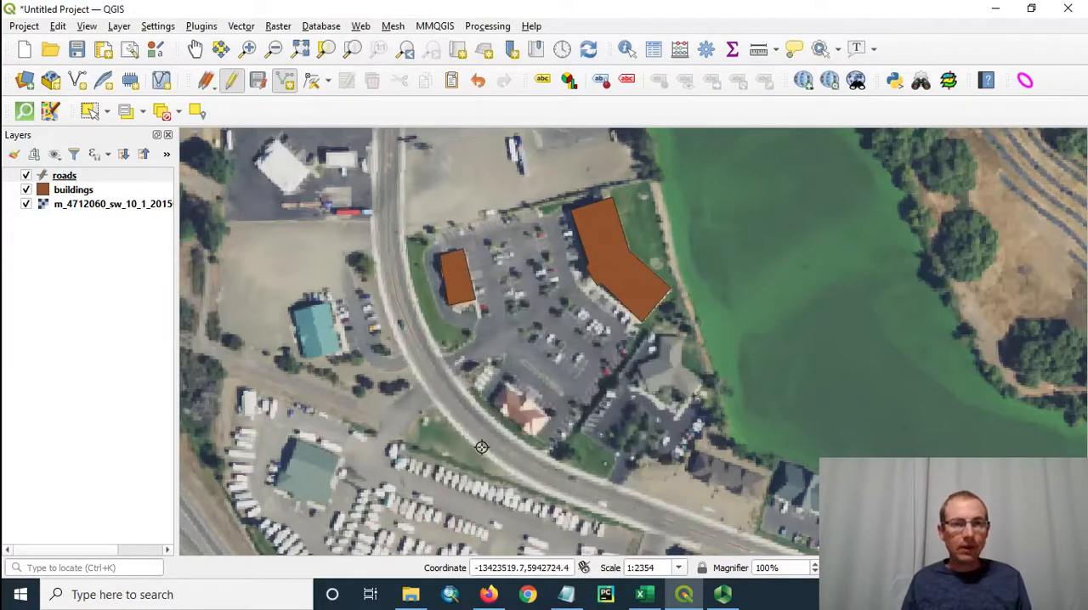
Style the roads layer as a yellow line of width 0.46.
right_click(46, 176)
mouse_move(133, 520)
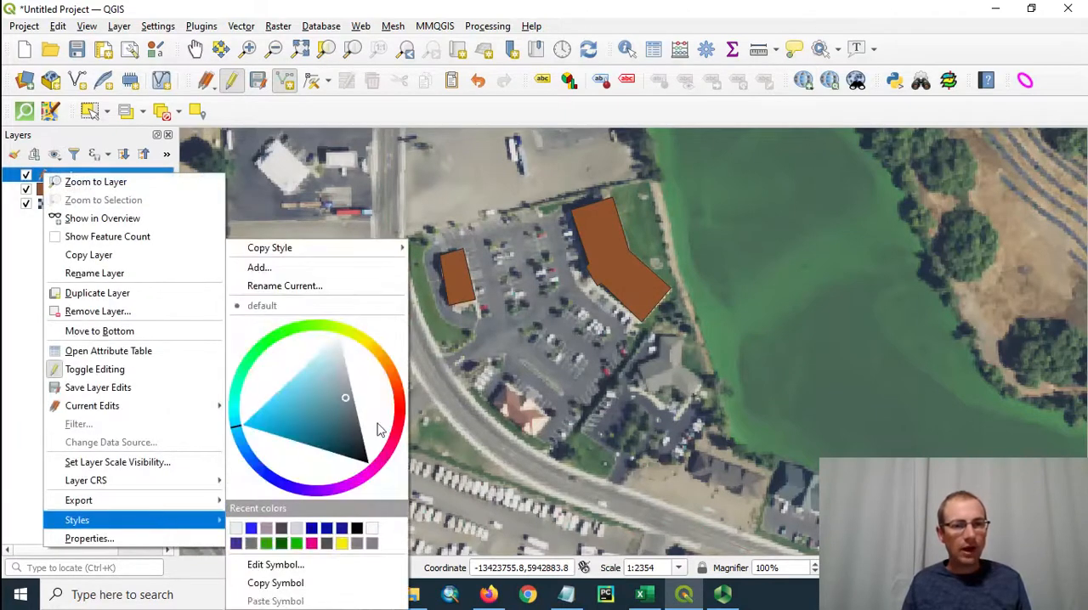
click(363, 341)
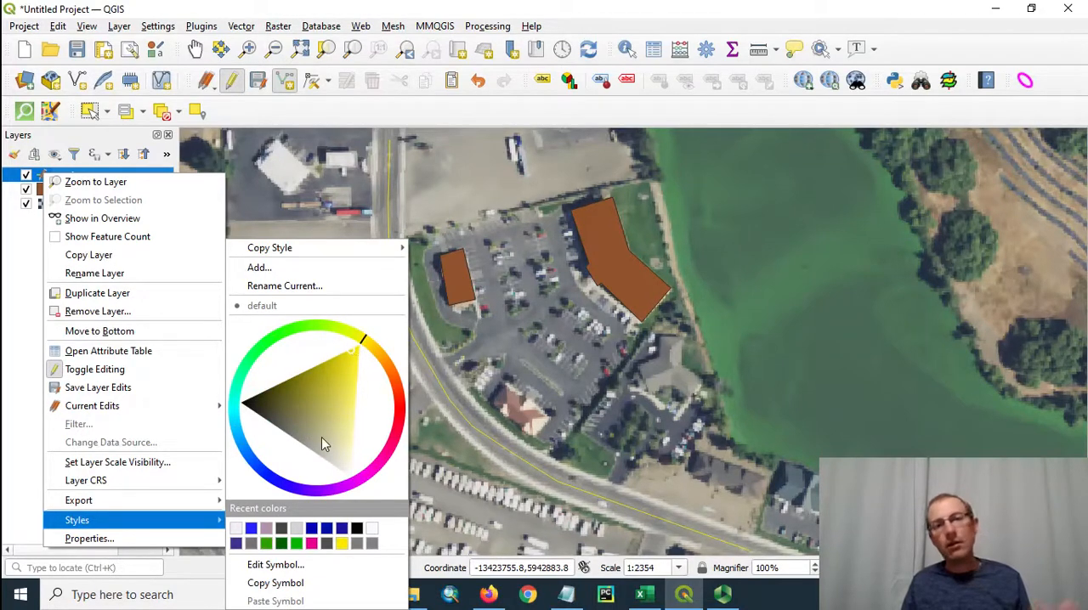
click(292, 566)
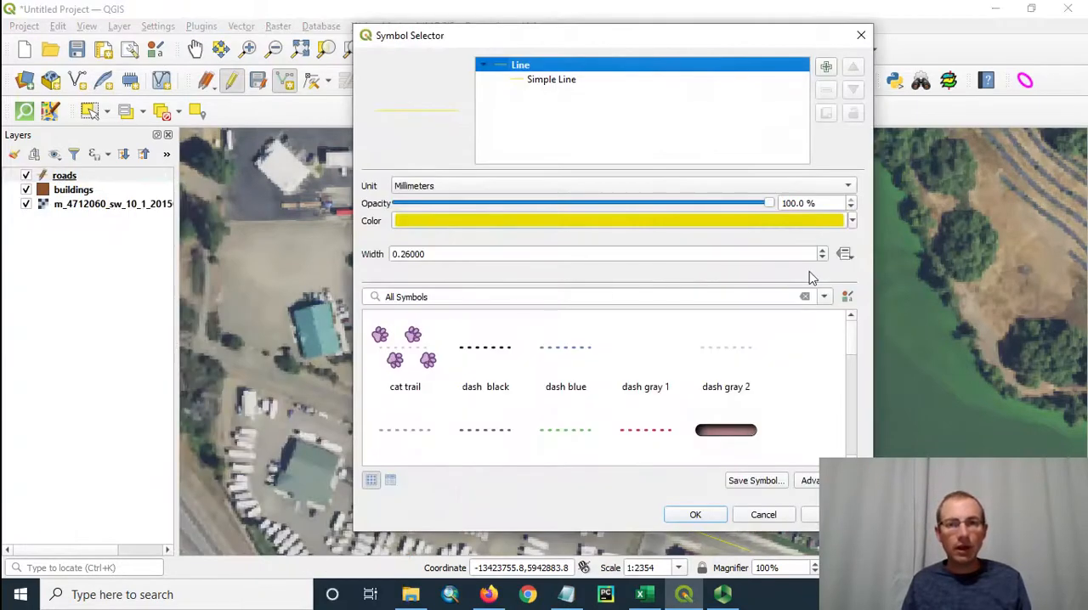
click(822, 250)
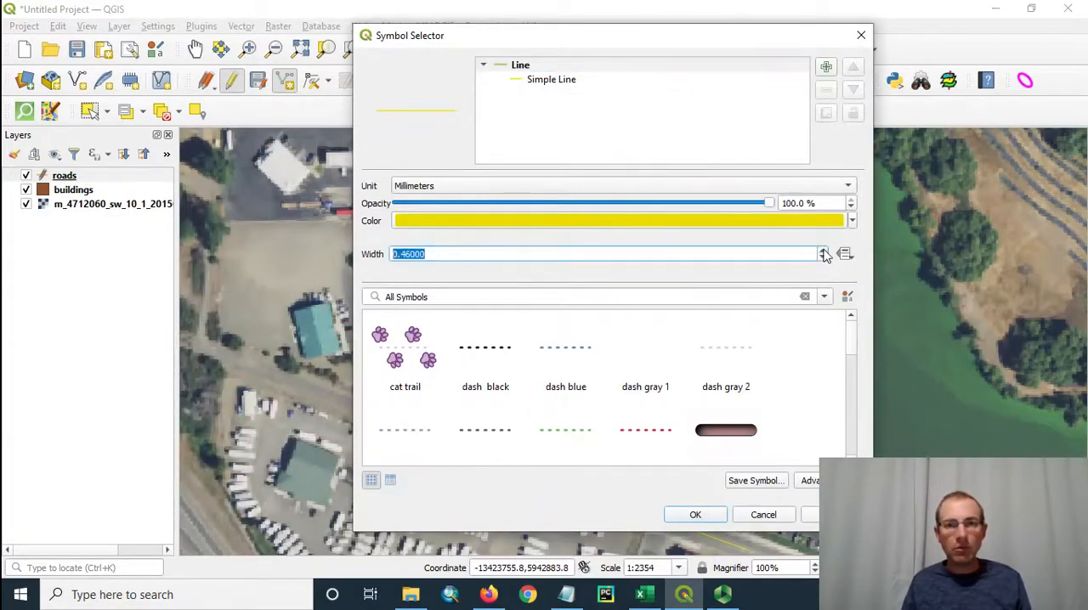
click(696, 515)
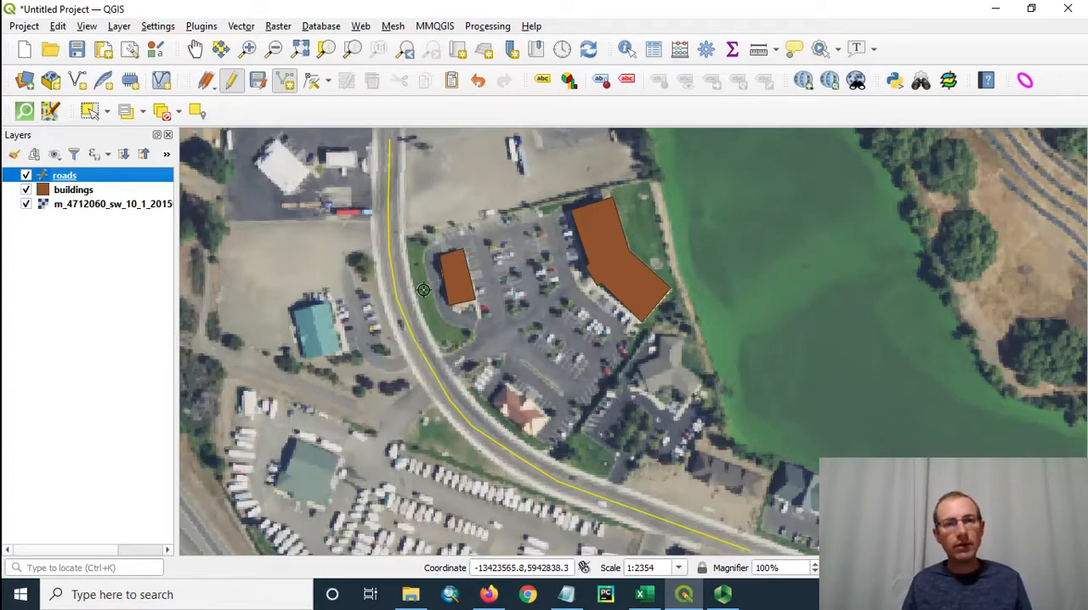
Show the Snapping Toolbar and turn snapping on.
right_click(436, 116)
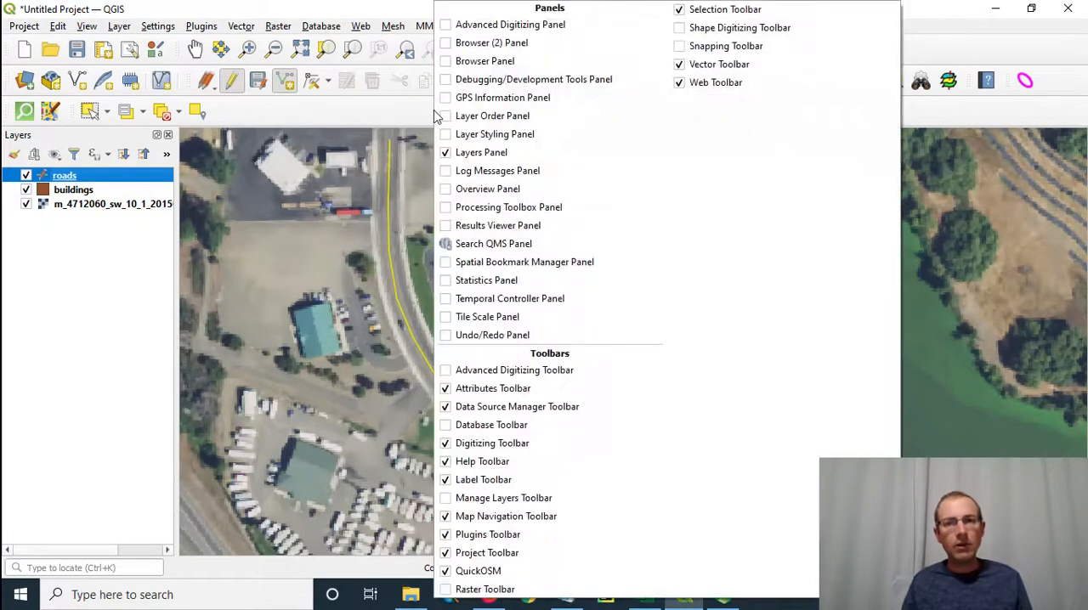
click(679, 46)
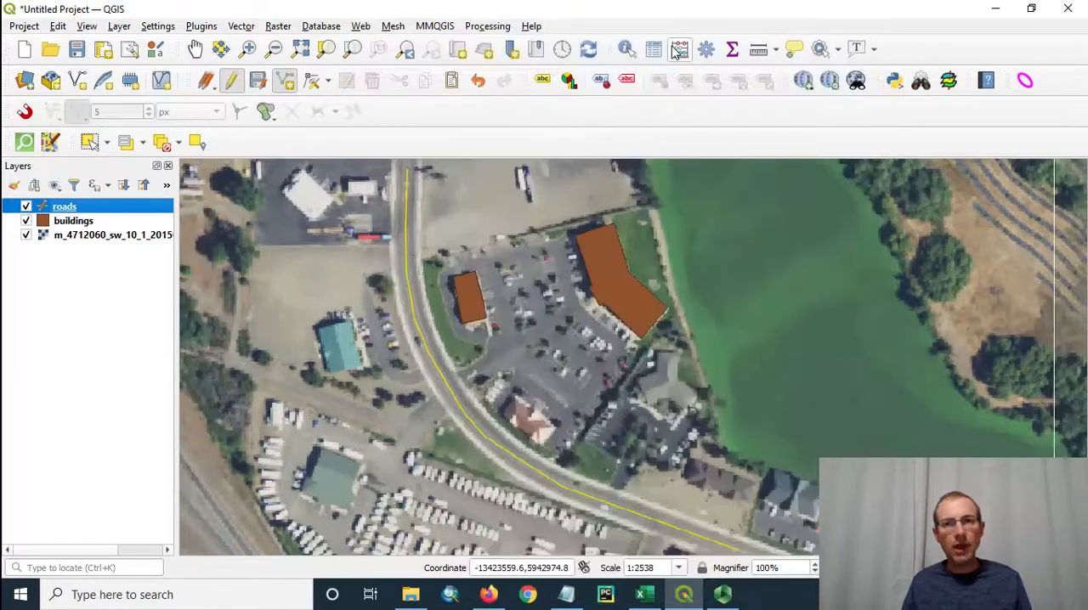
click(25, 114)
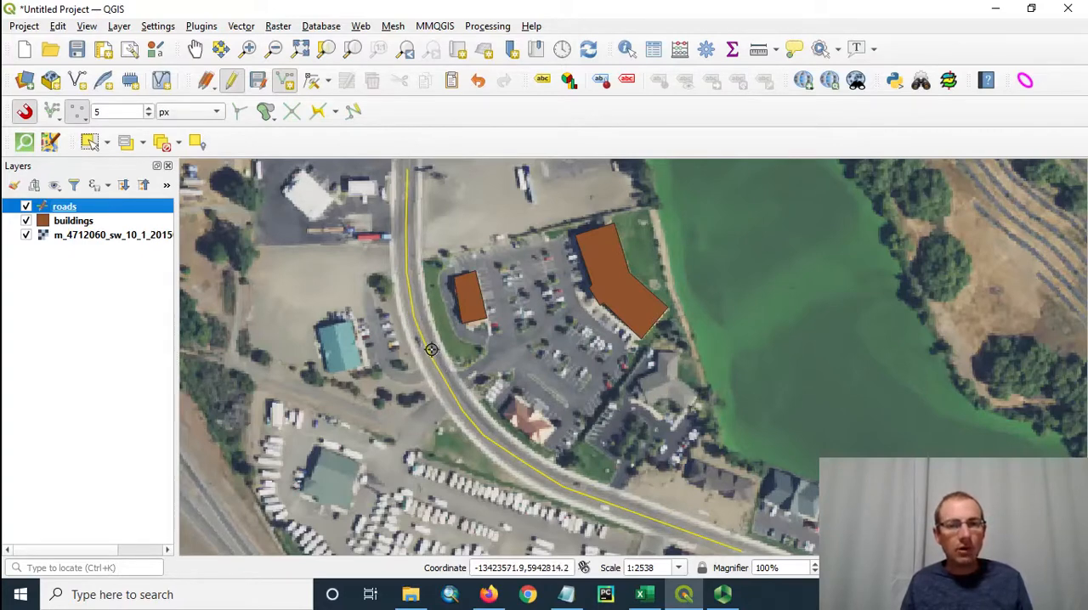
Set the snapping type to Segment at 5 px in the snapping options.
click(53, 111)
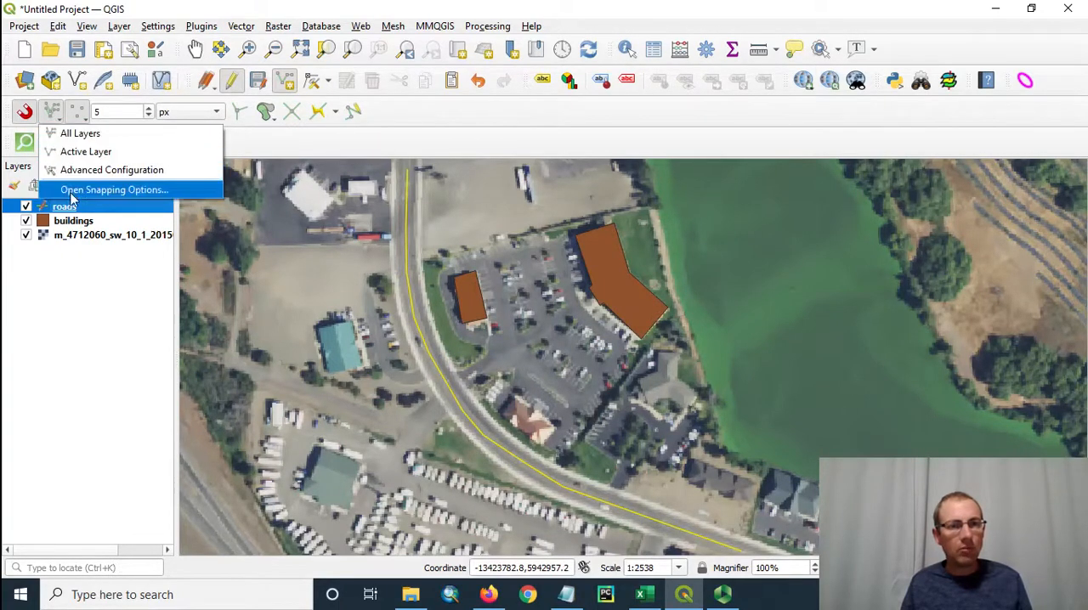
click(72, 191)
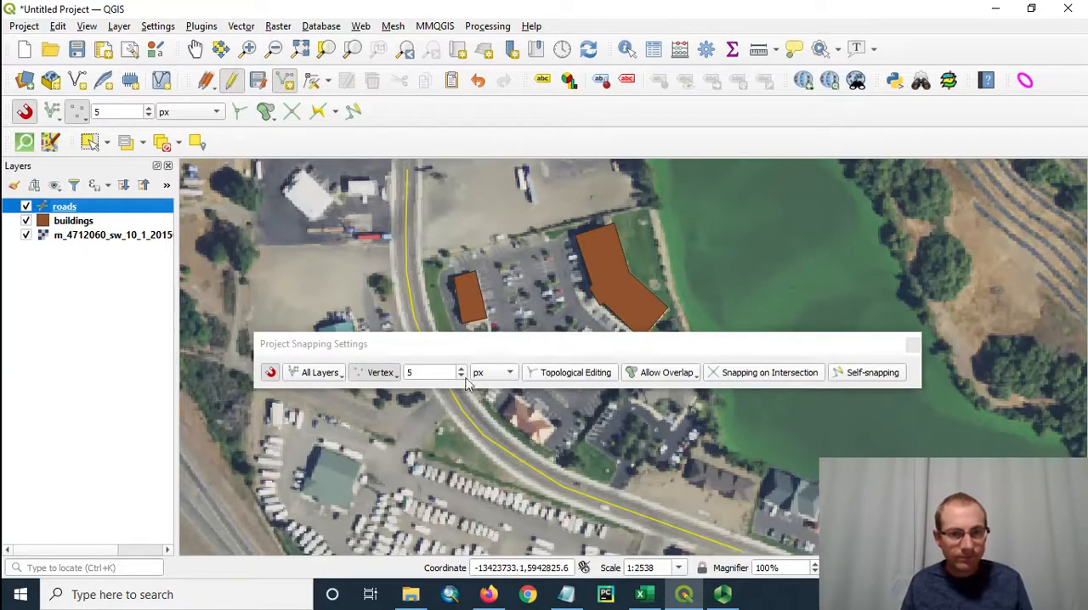
click(389, 375)
click(389, 409)
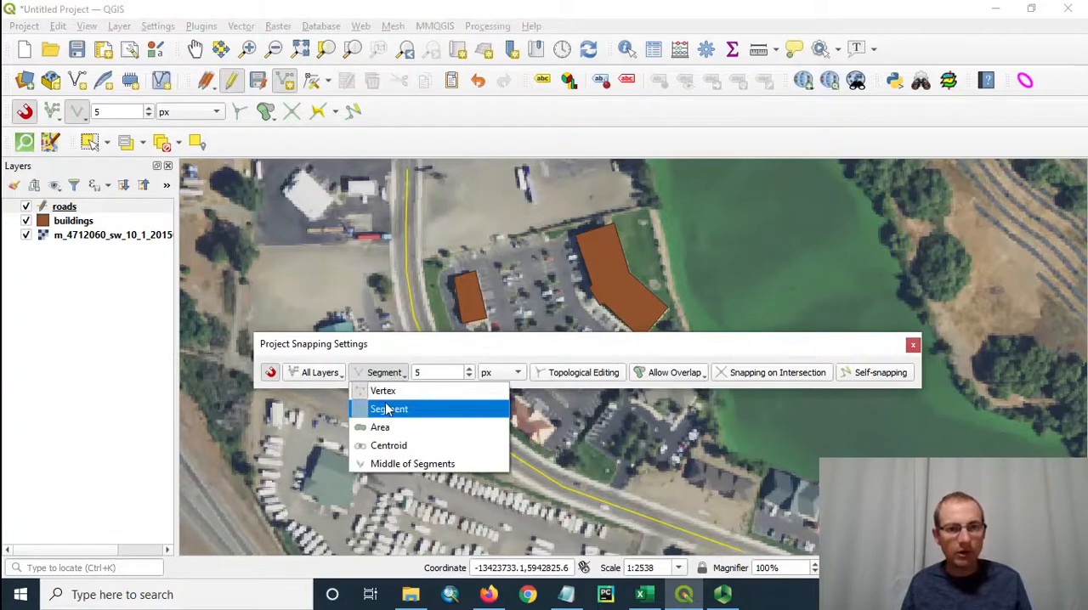
click(912, 349)
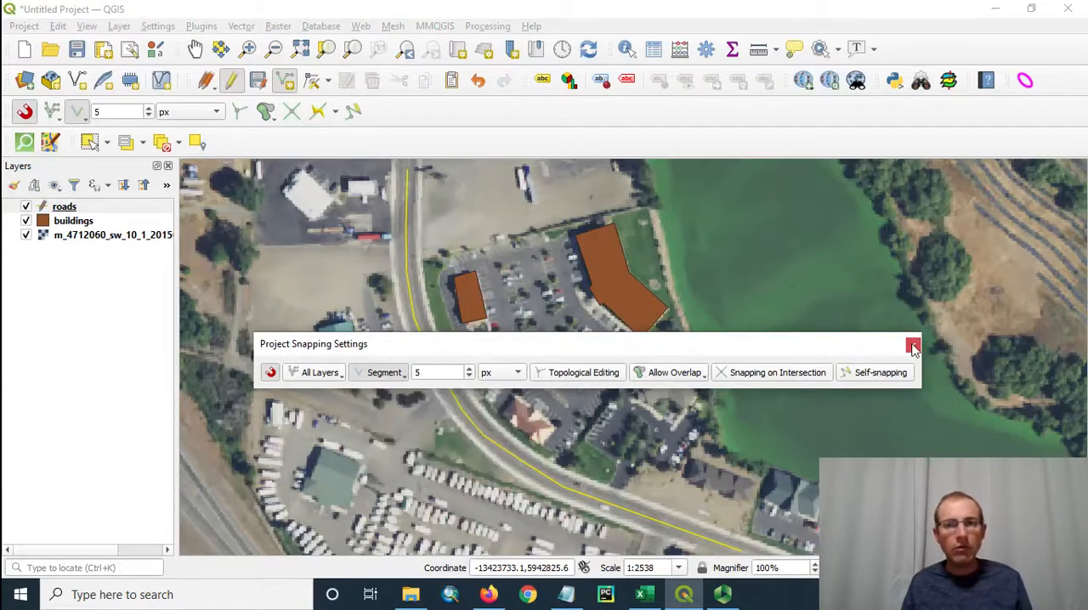
Draw a short road snapped to the yellow road with empty NAME and SURFACE Unpaved.
click(912, 347)
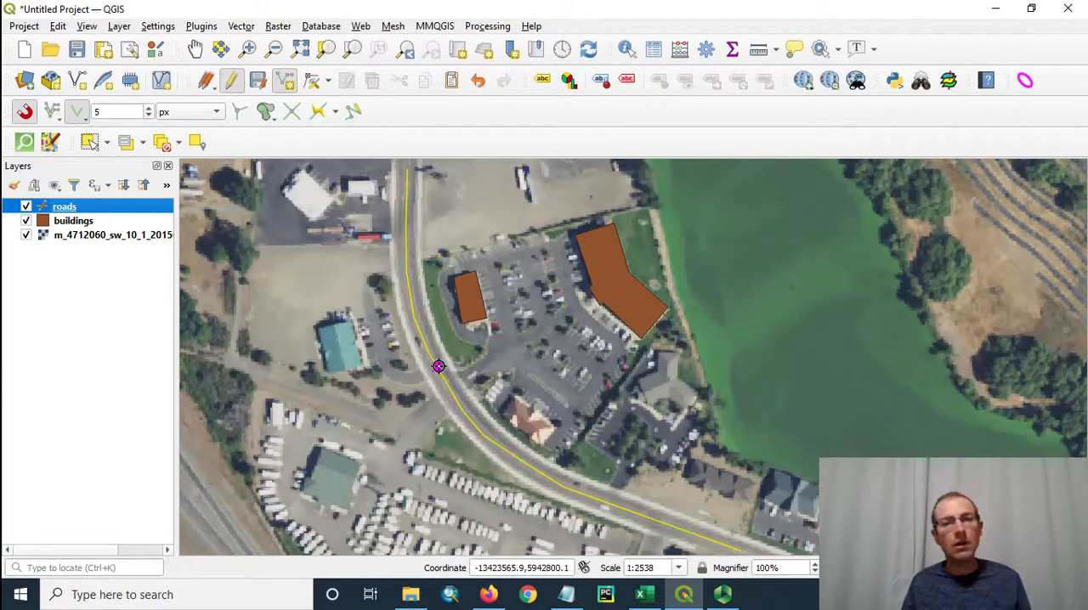
click(438, 366)
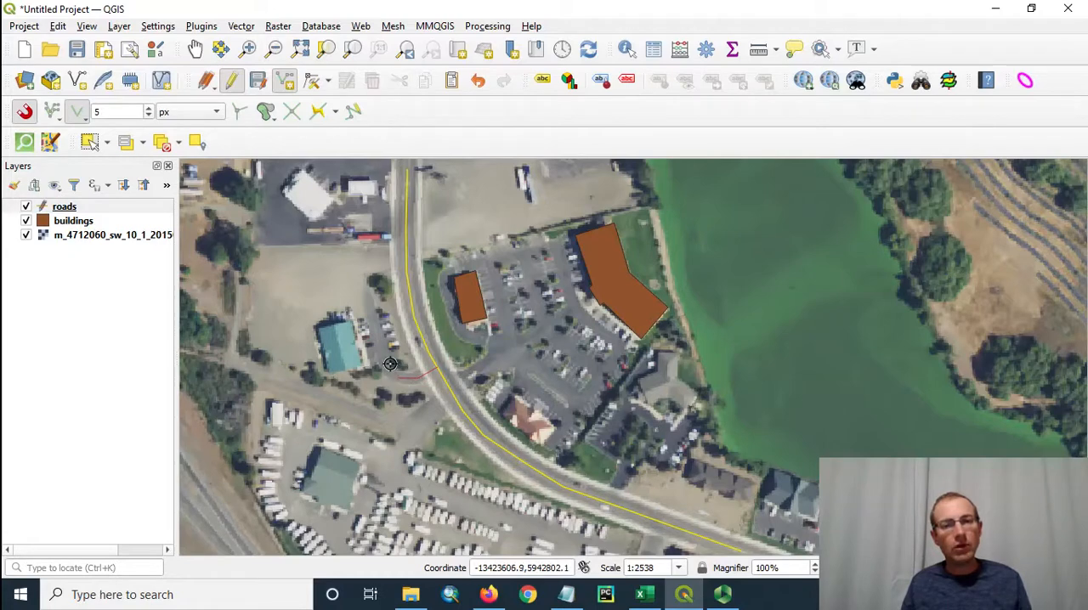
right_click(367, 295)
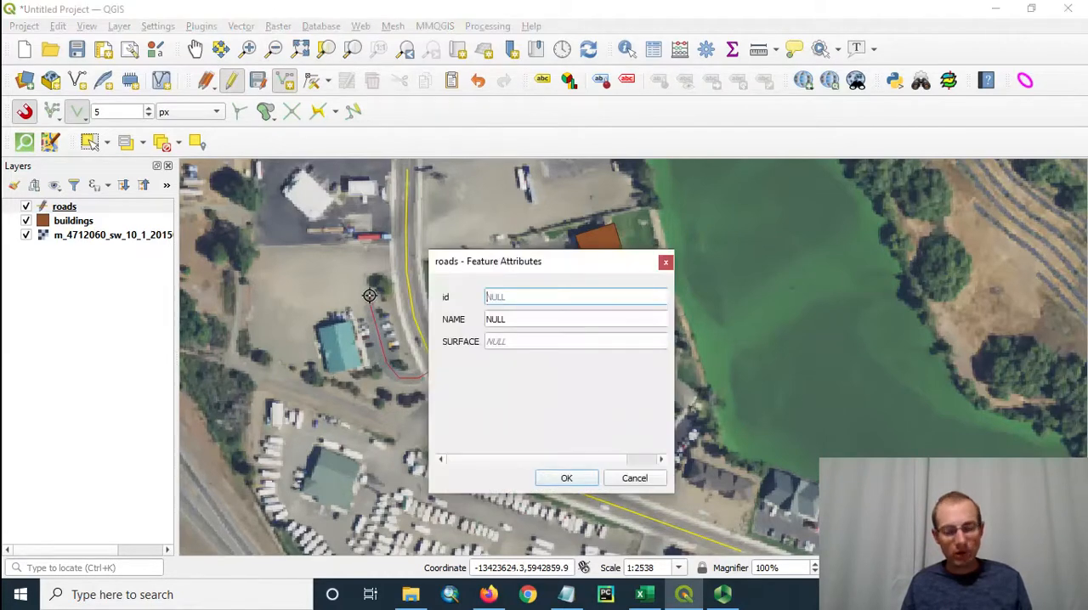
text(1)
click(513, 321)
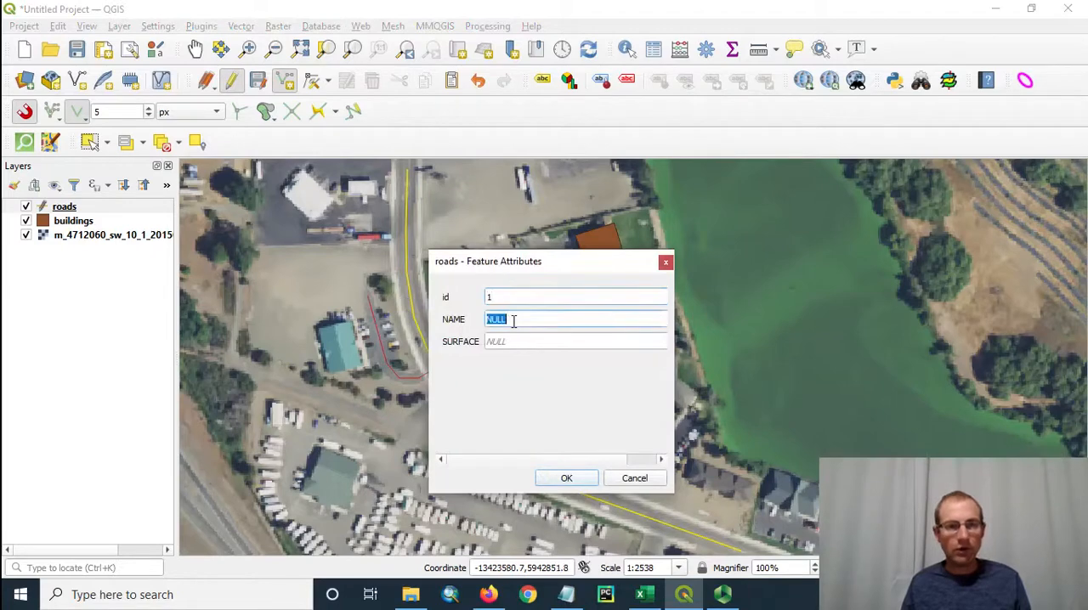
key(BackSpace)
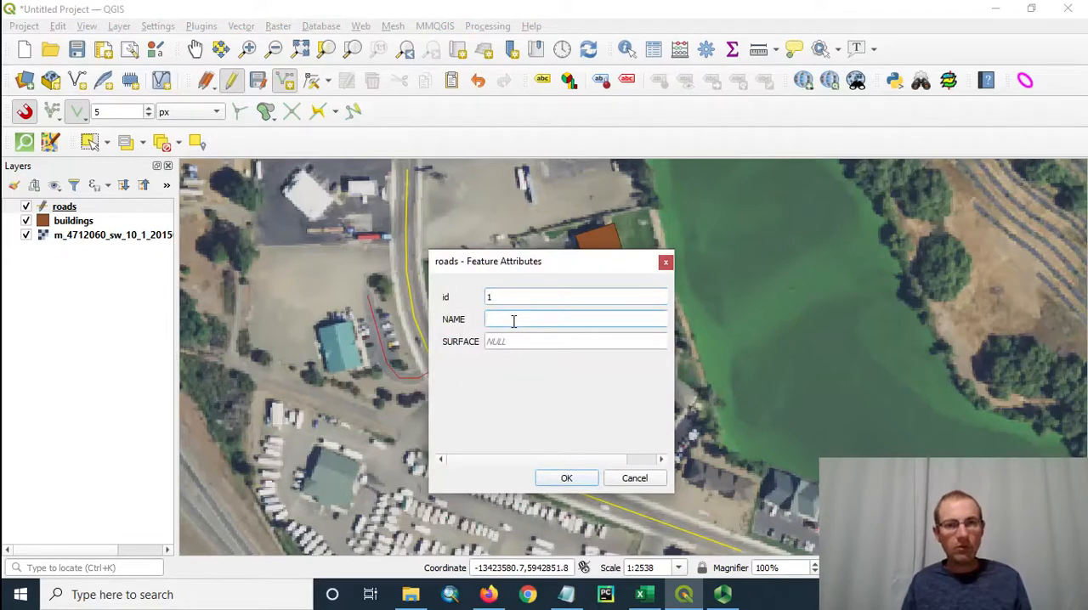
click(522, 340)
text(U)
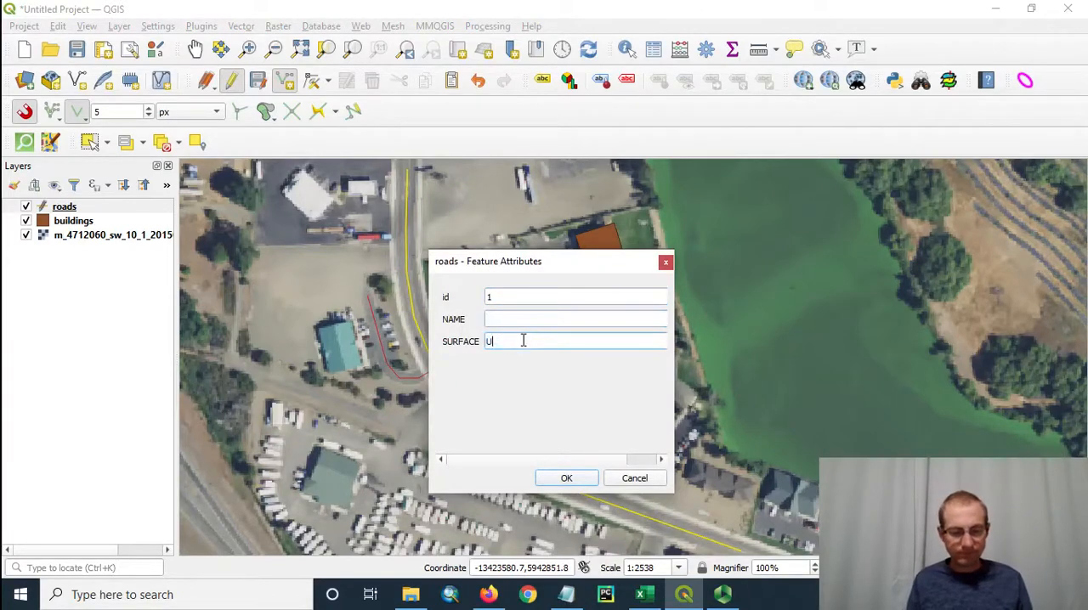
text(npaved)
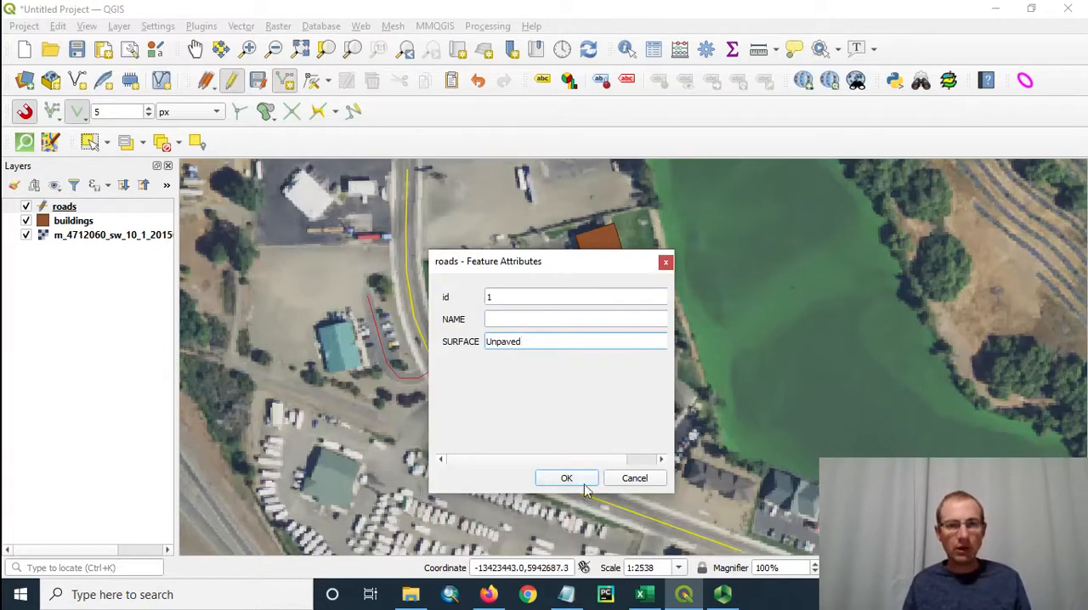
click(583, 480)
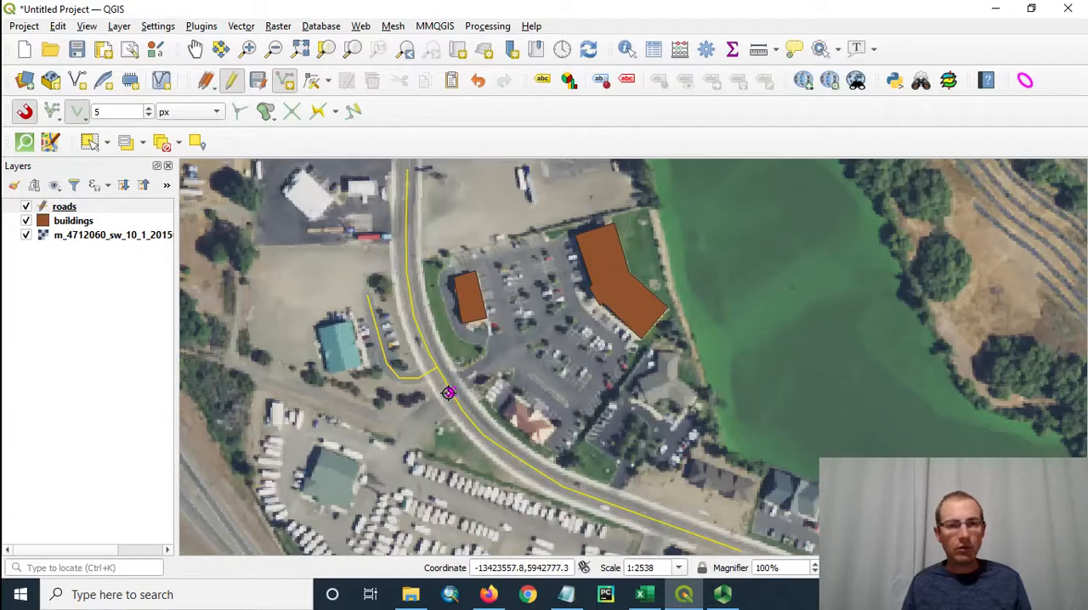
Draw a second road branching west then north along the track and finish it.
click(448, 393)
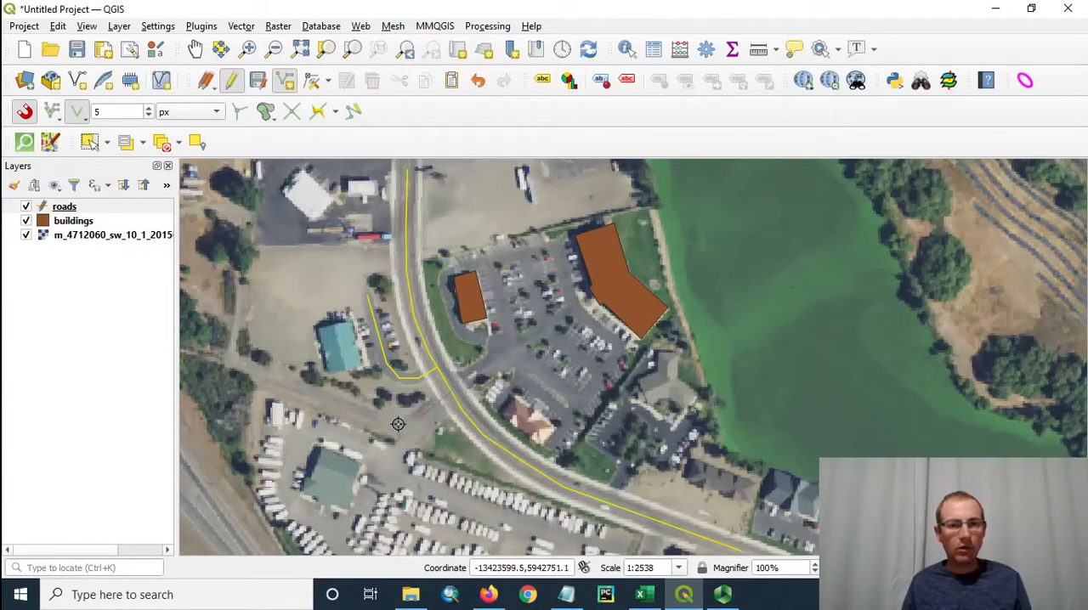
click(397, 422)
click(227, 361)
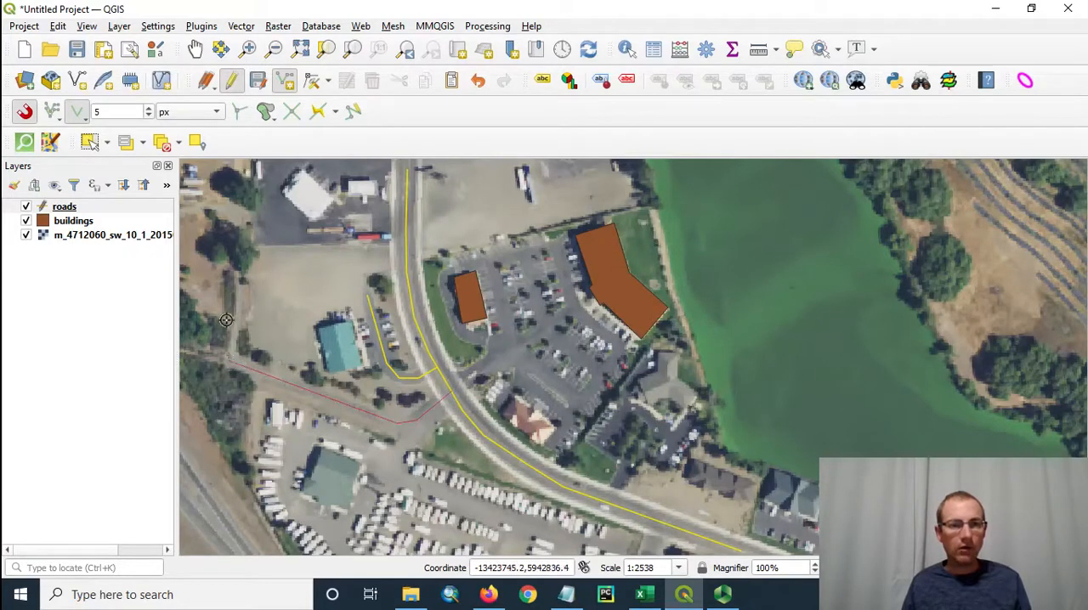
click(237, 271)
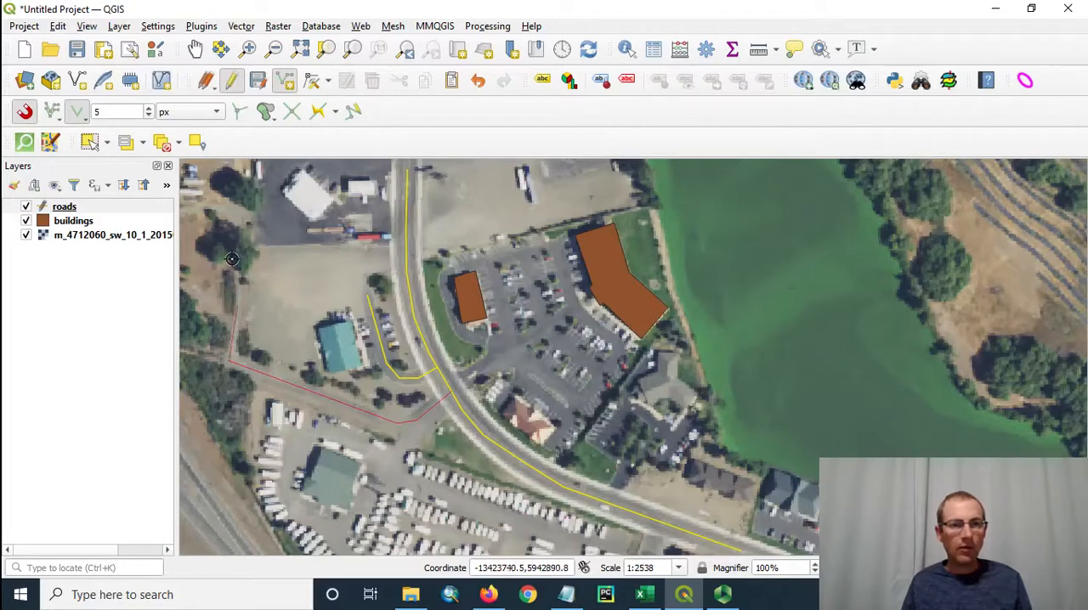
click(234, 252)
click(228, 233)
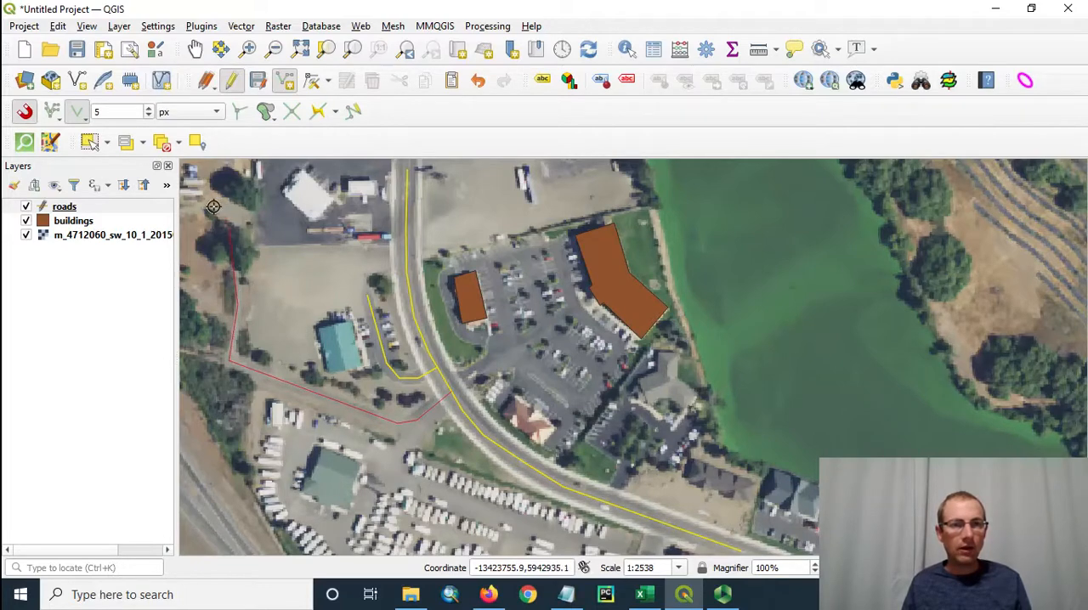
right_click(213, 206)
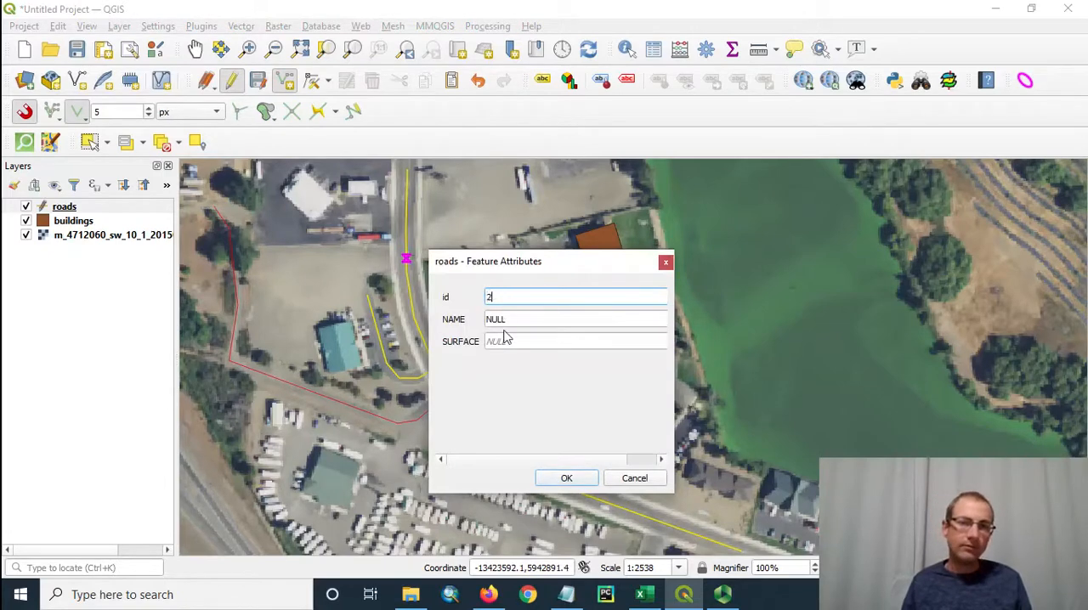
Clear its NAME, set SURFACE Unpaved and add the road.
click(505, 323)
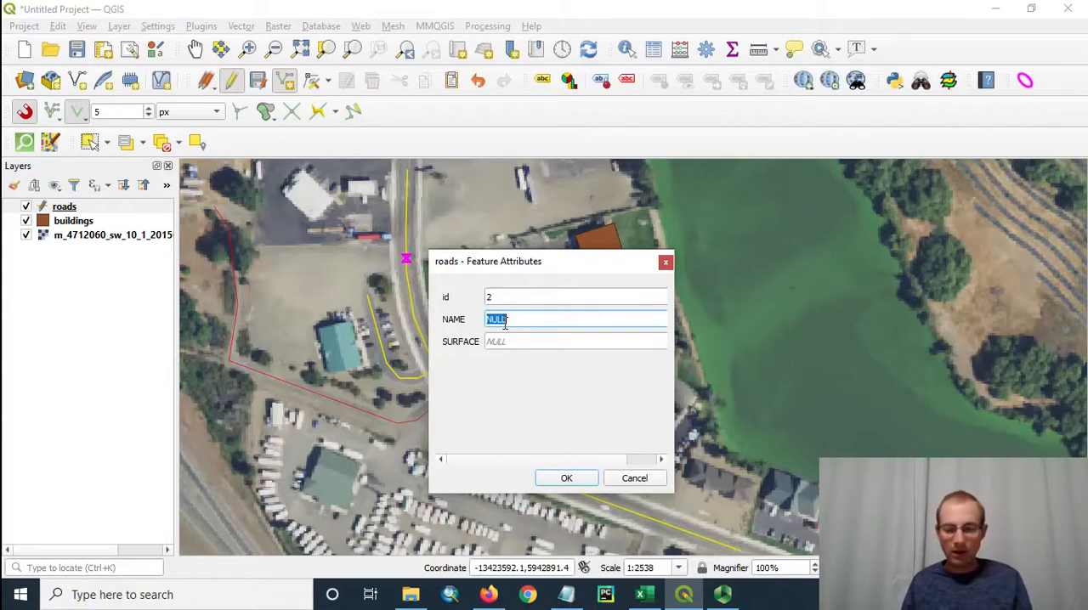
key(BackSpace)
click(513, 342)
text(U)
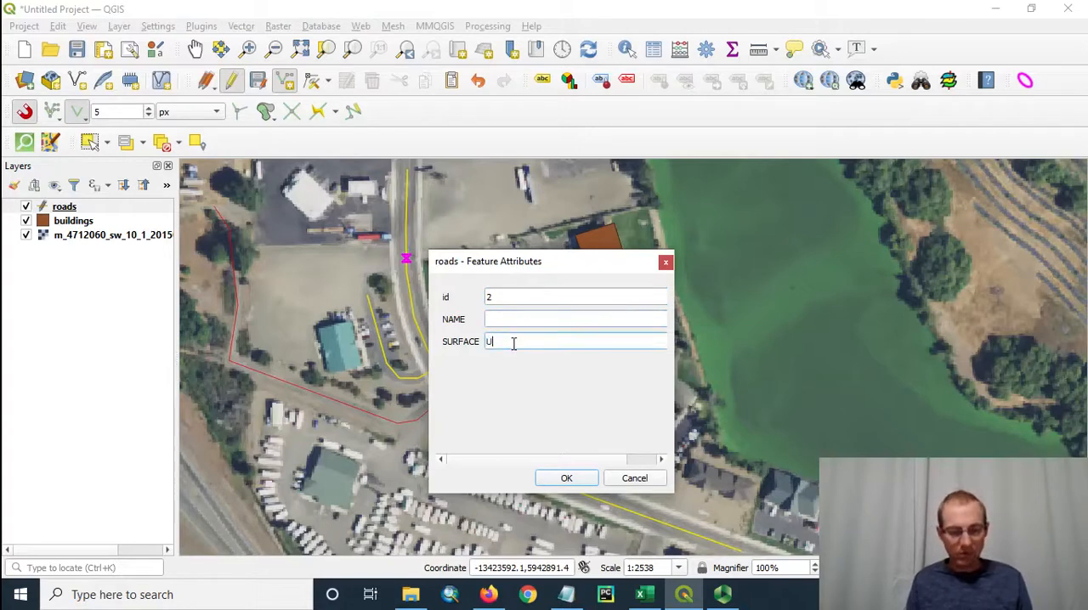
text(npaved)
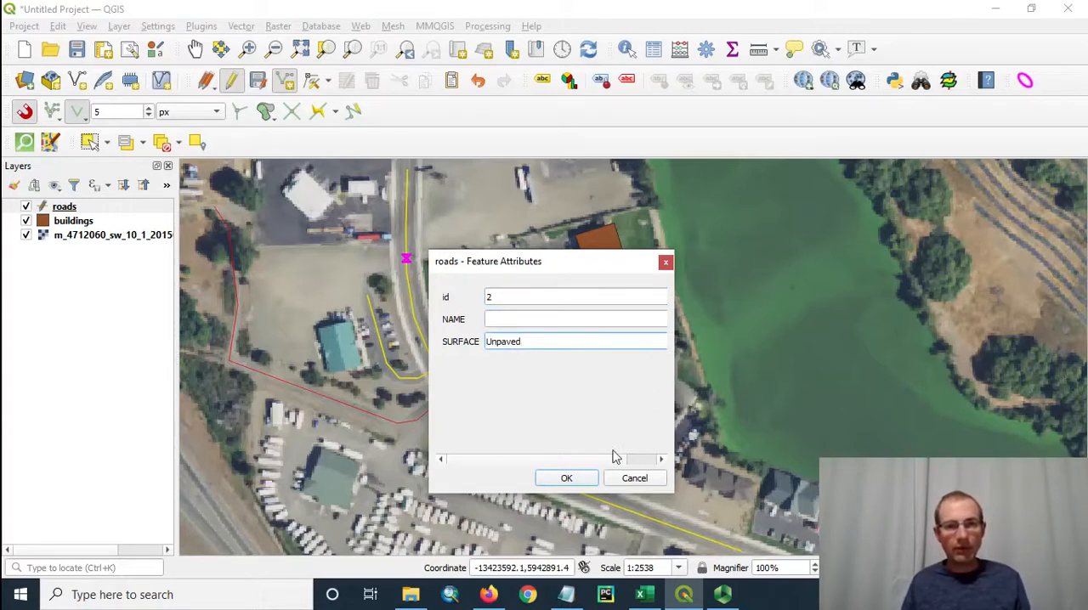
click(561, 479)
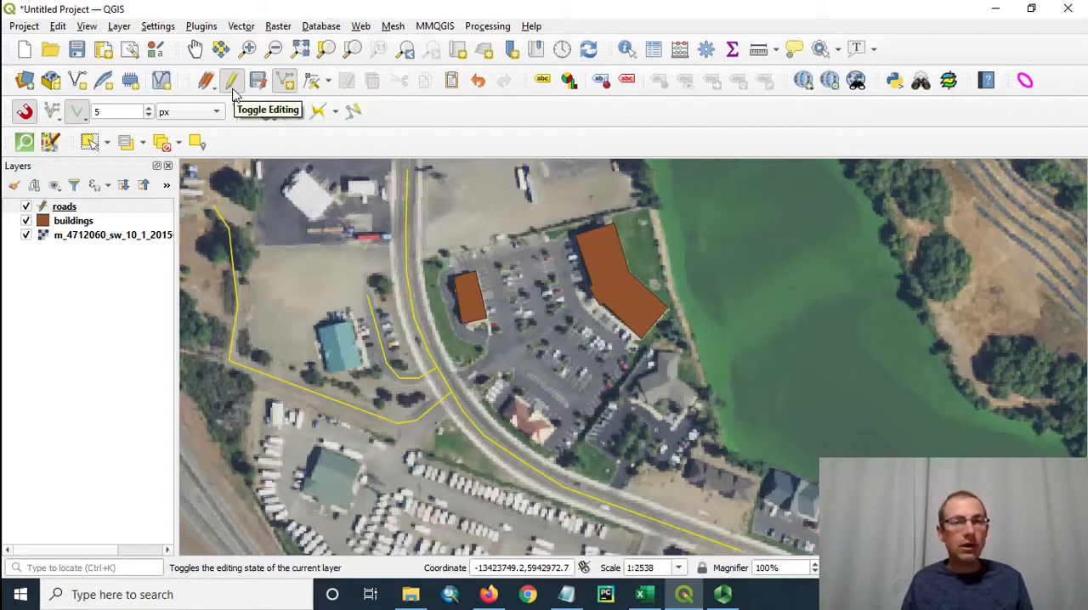
Save and end the roads edits, then hide the NAIP imagery layer.
click(258, 81)
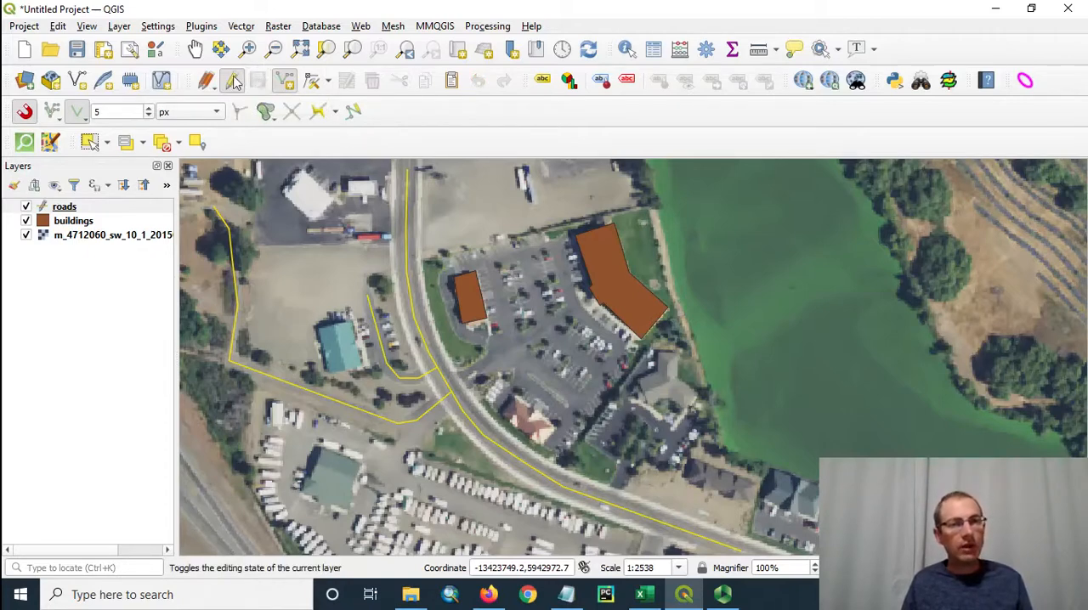
click(234, 81)
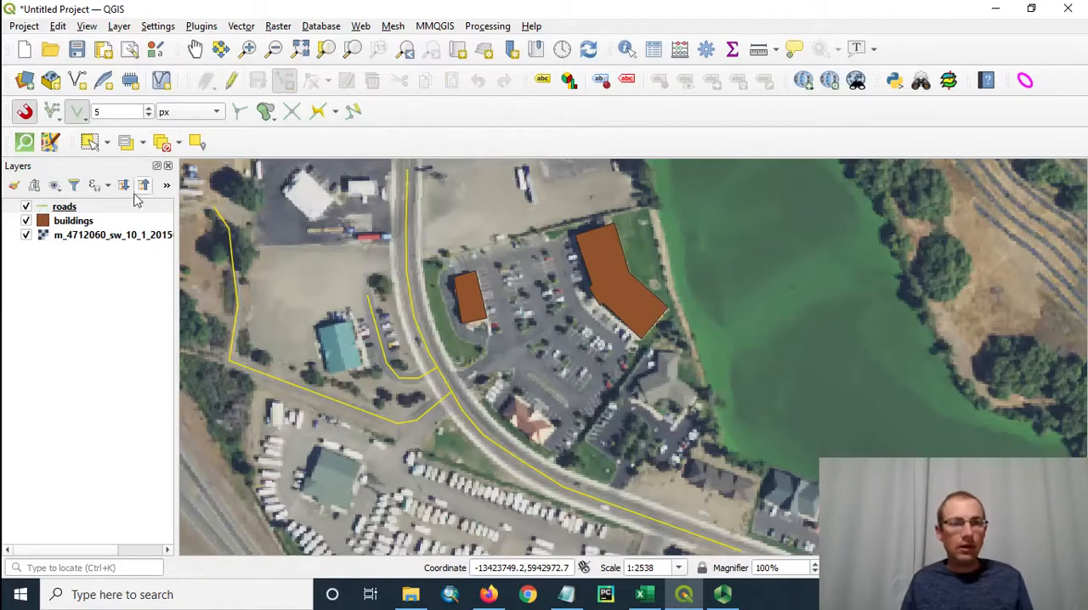
click(26, 237)
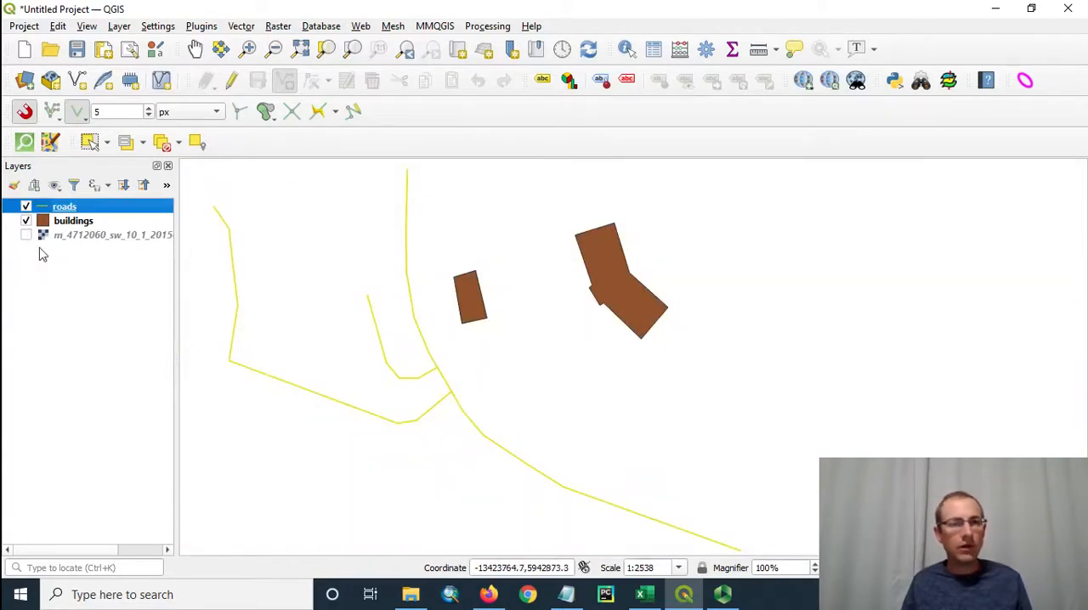
Categorize the roads symbology by SURFACE, classifying into Paved and Unpaved.
right_click(108, 214)
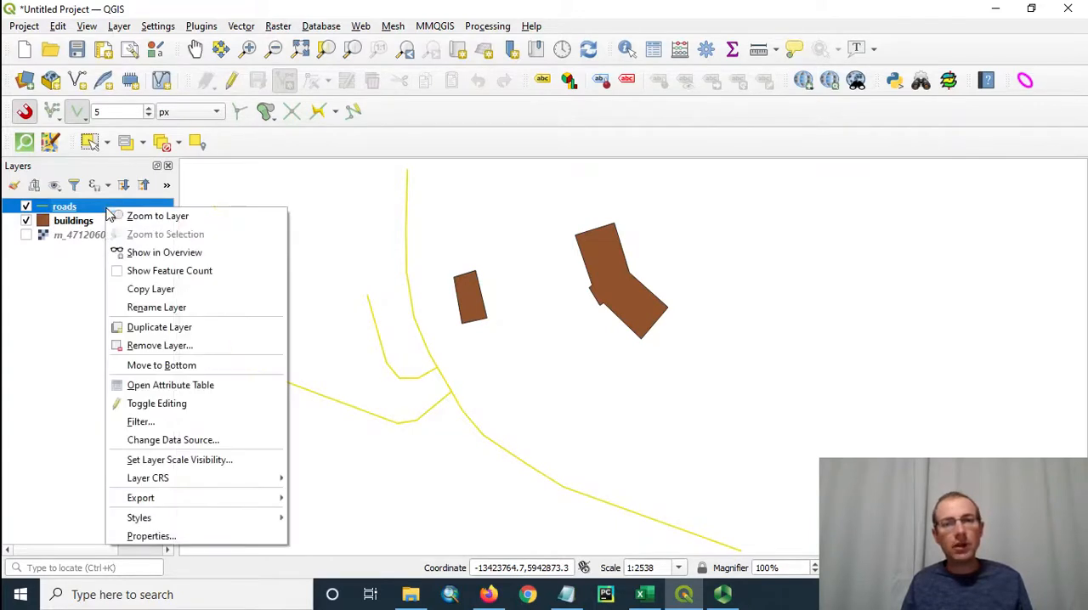
click(149, 536)
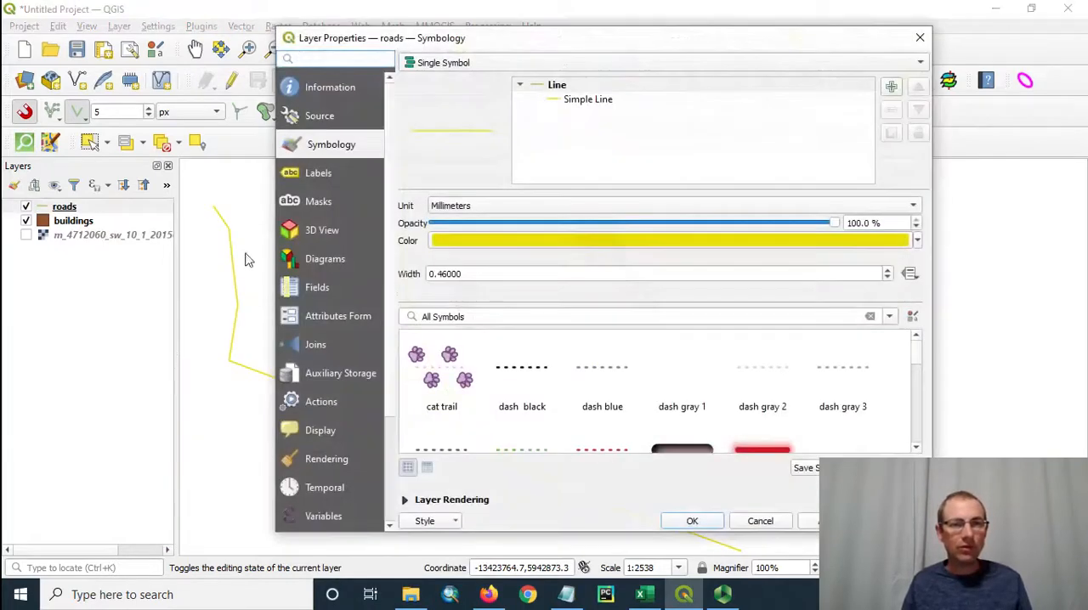
click(480, 68)
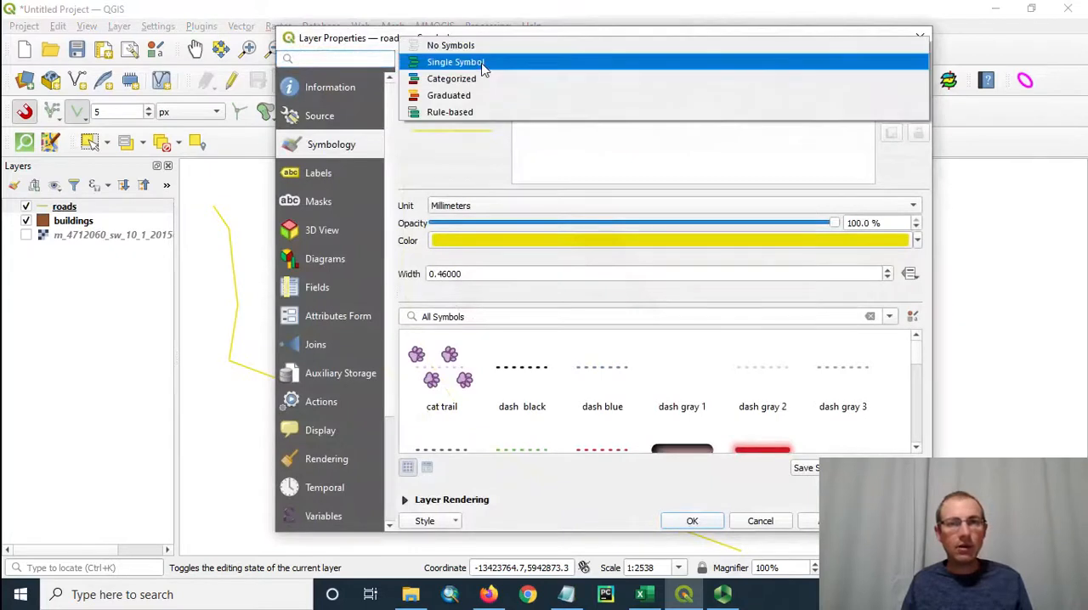
click(480, 80)
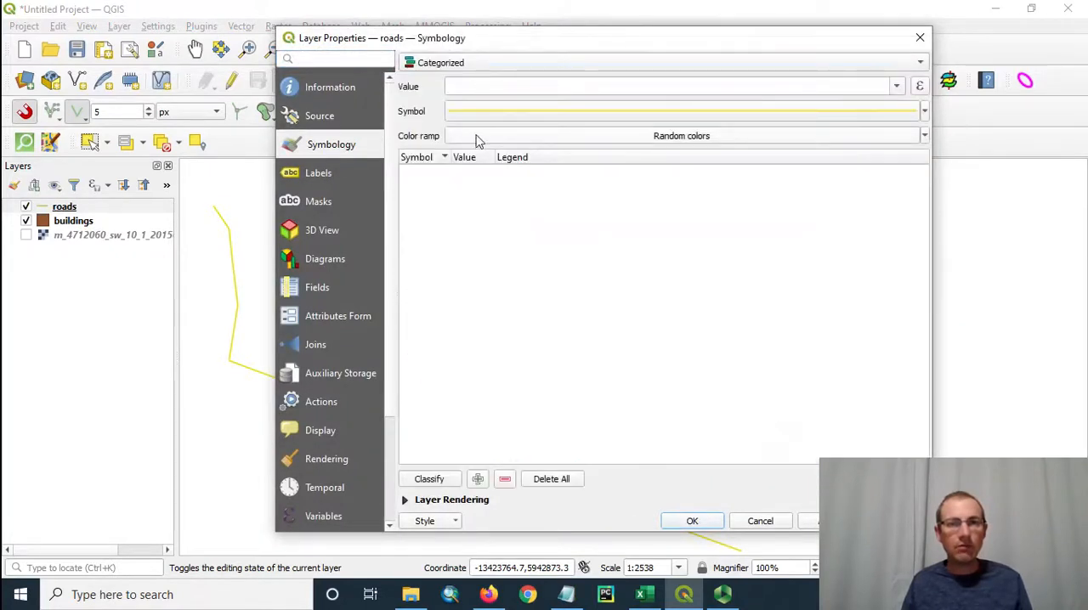
click(897, 86)
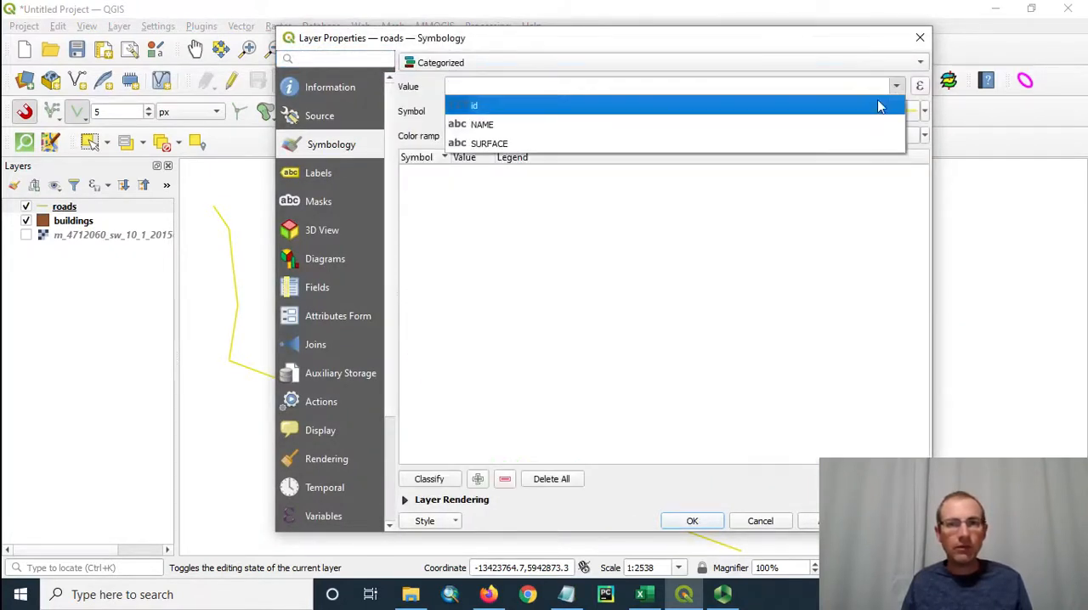
click(850, 149)
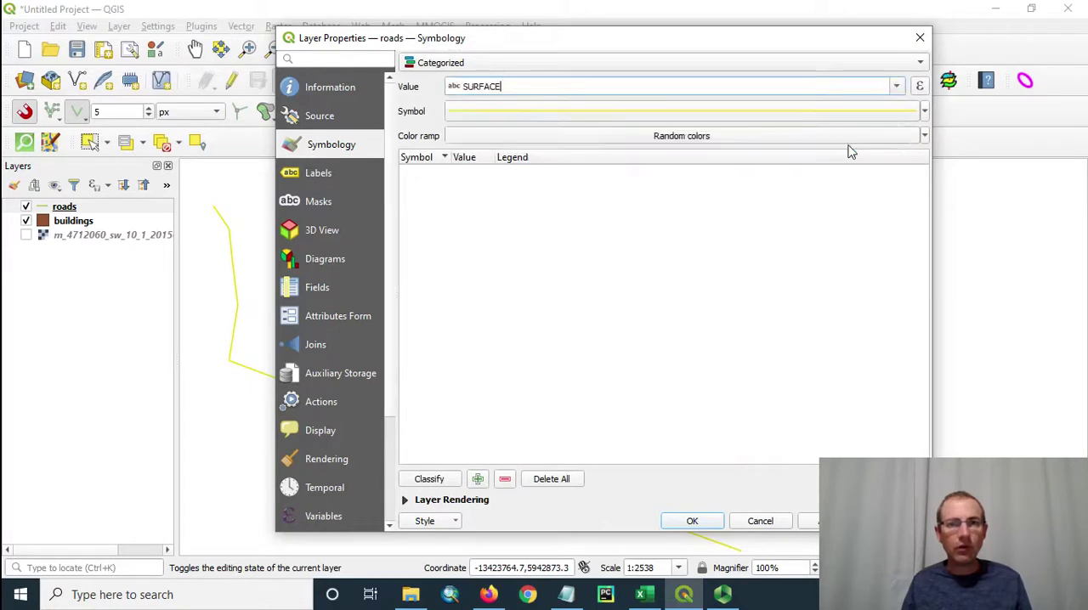
click(434, 482)
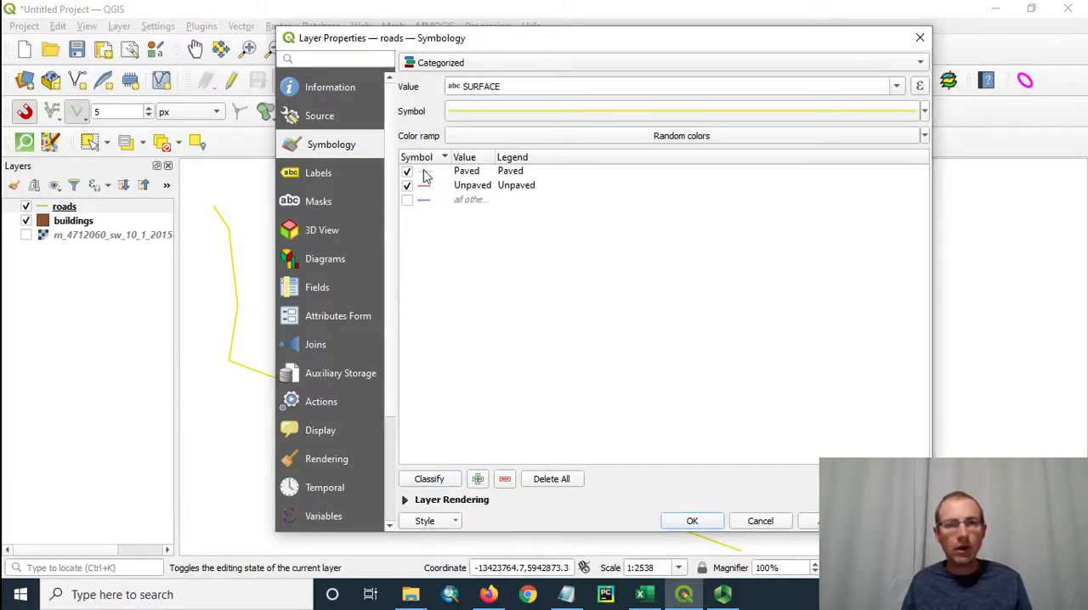
Change the Paved category colour to gray.
right_click(426, 177)
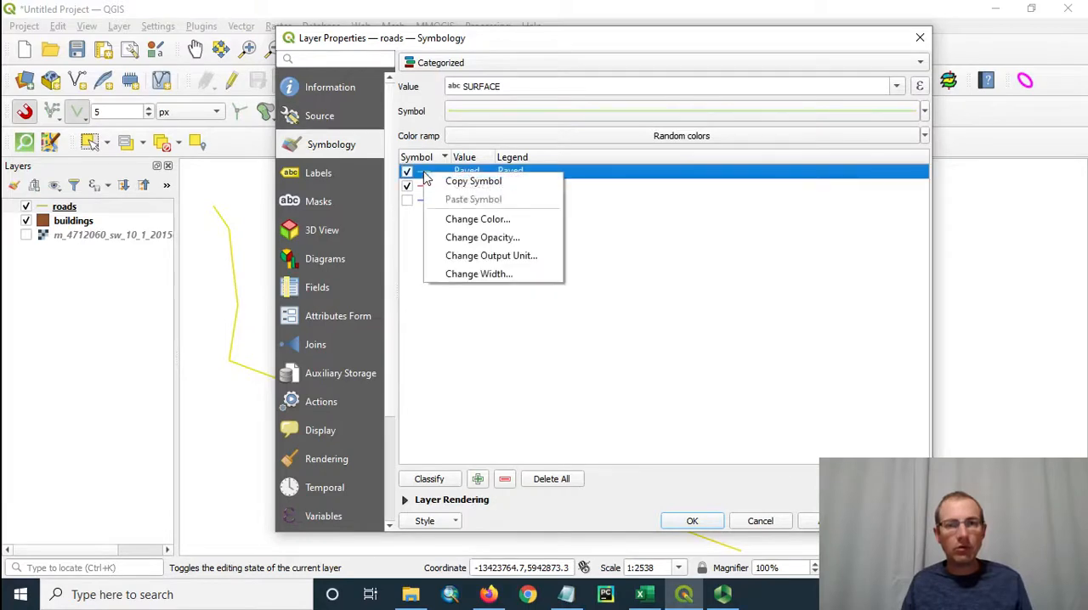
click(498, 221)
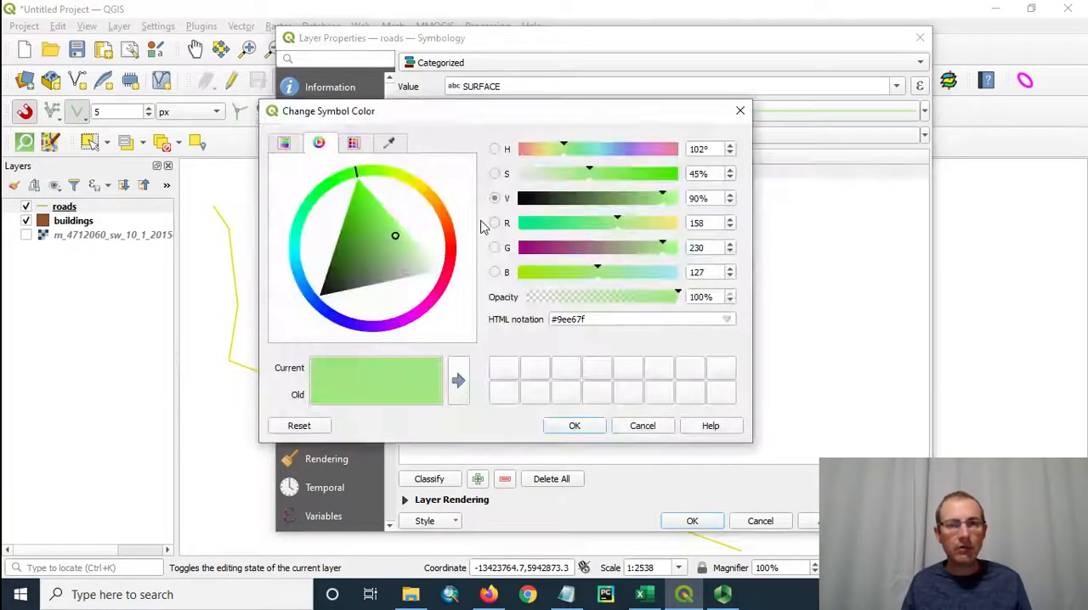
drag(398, 241, 381, 287)
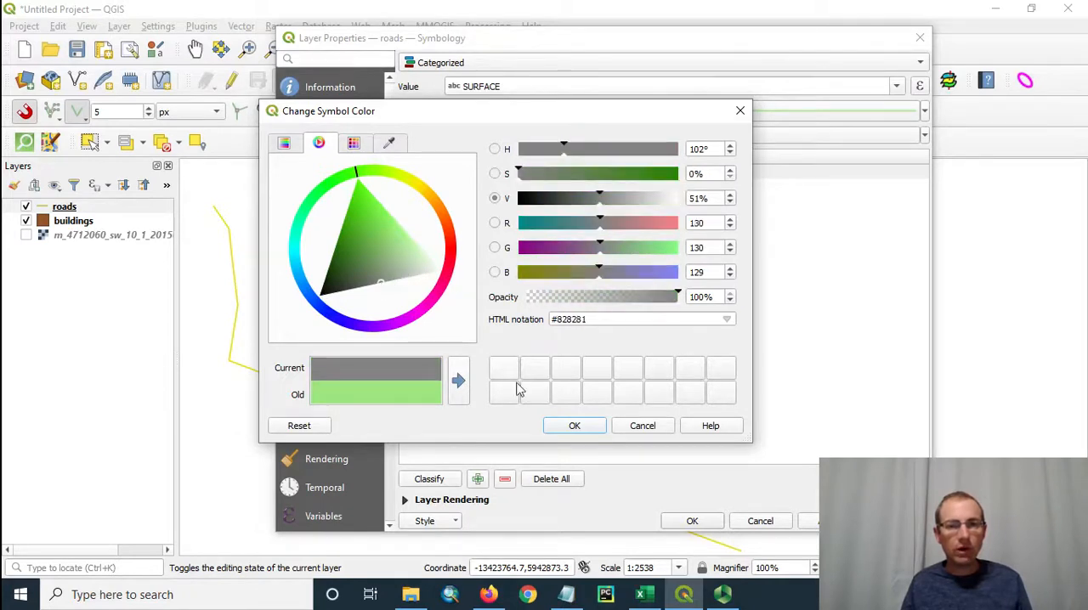
click(574, 426)
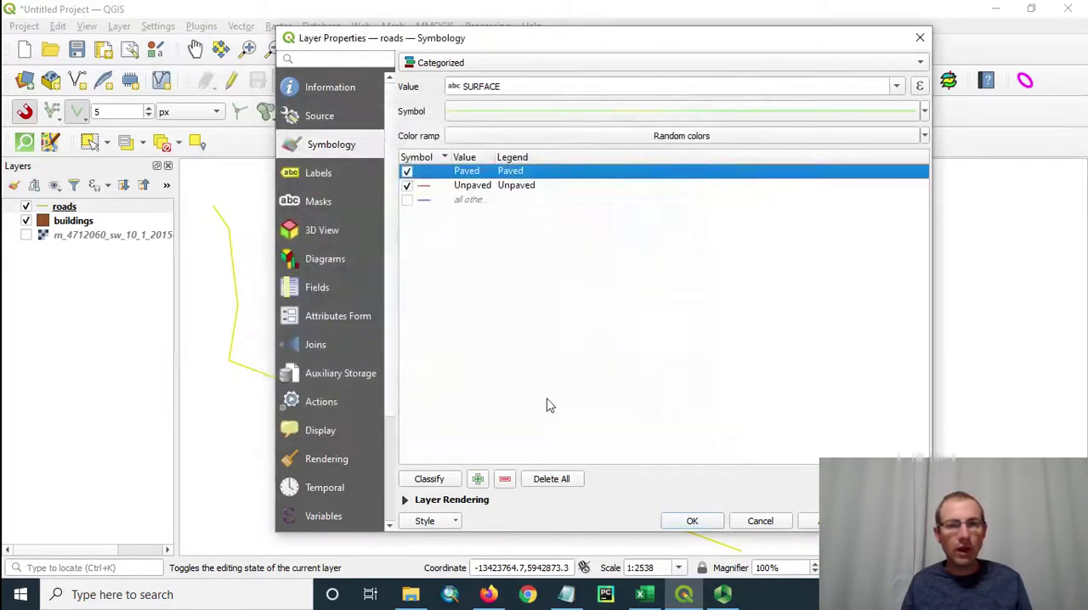
Change the Unpaved category colour to brown.
click(450, 187)
right_click(425, 187)
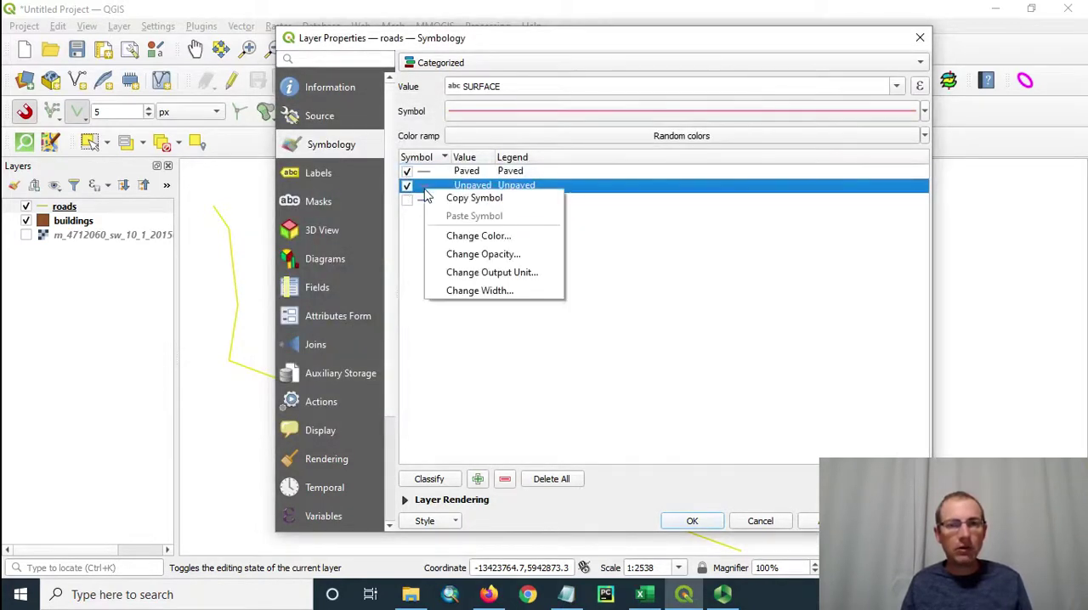
click(472, 236)
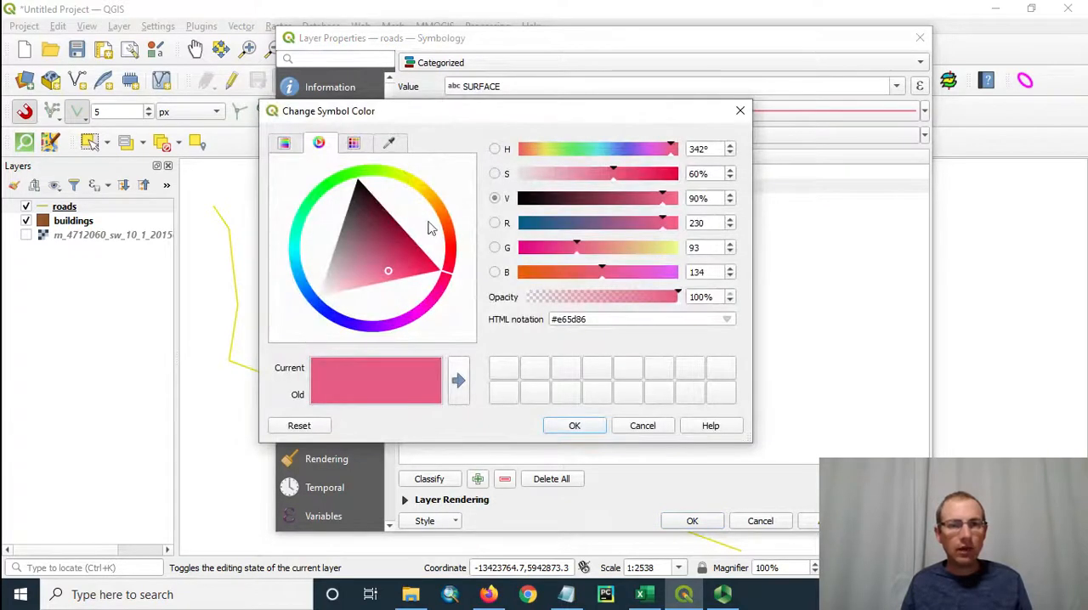
click(443, 216)
drag(396, 234, 379, 234)
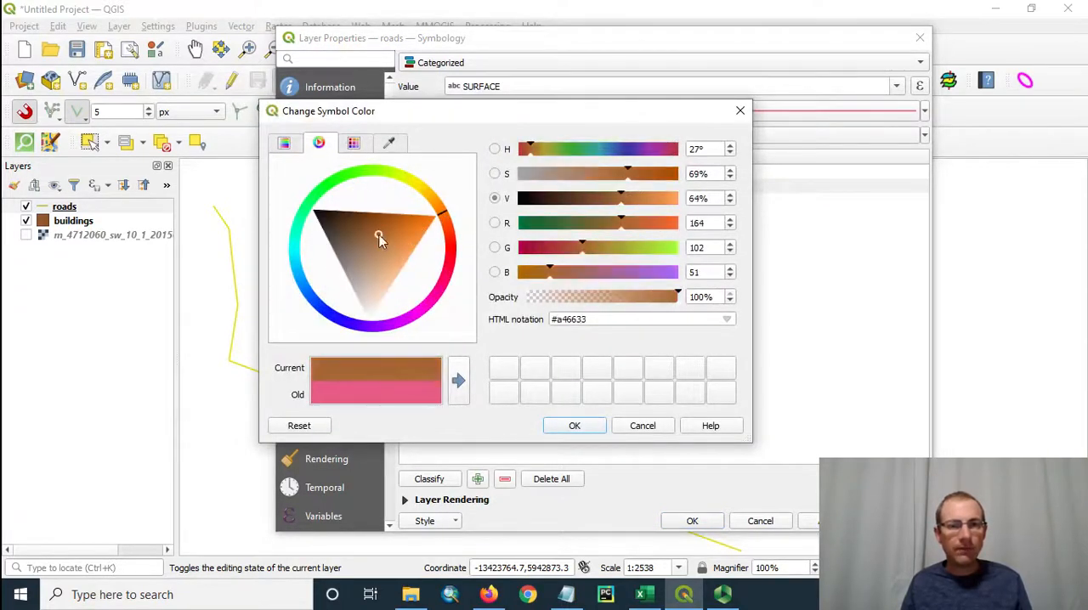
click(583, 428)
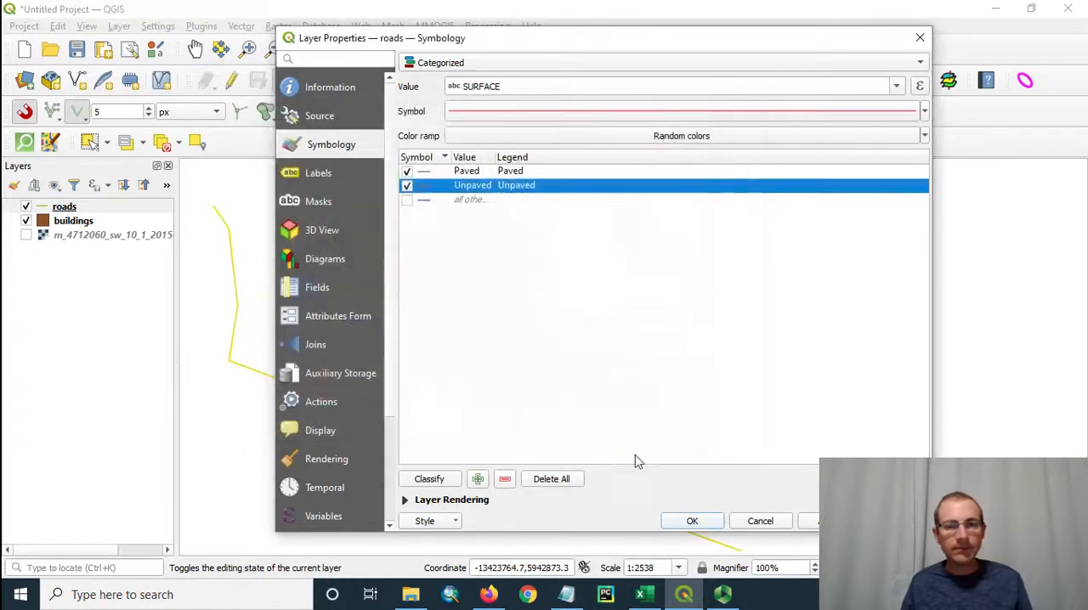
Apply the SURFACE categorized symbology (Paved gray, Unpaved brown) and close Layer Properties.
click(693, 522)
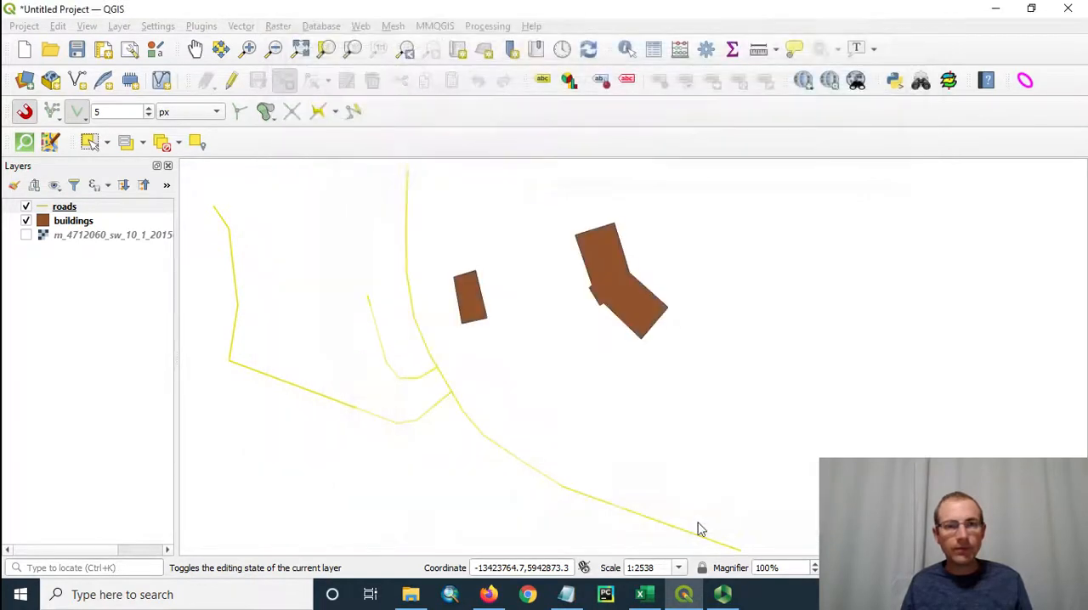